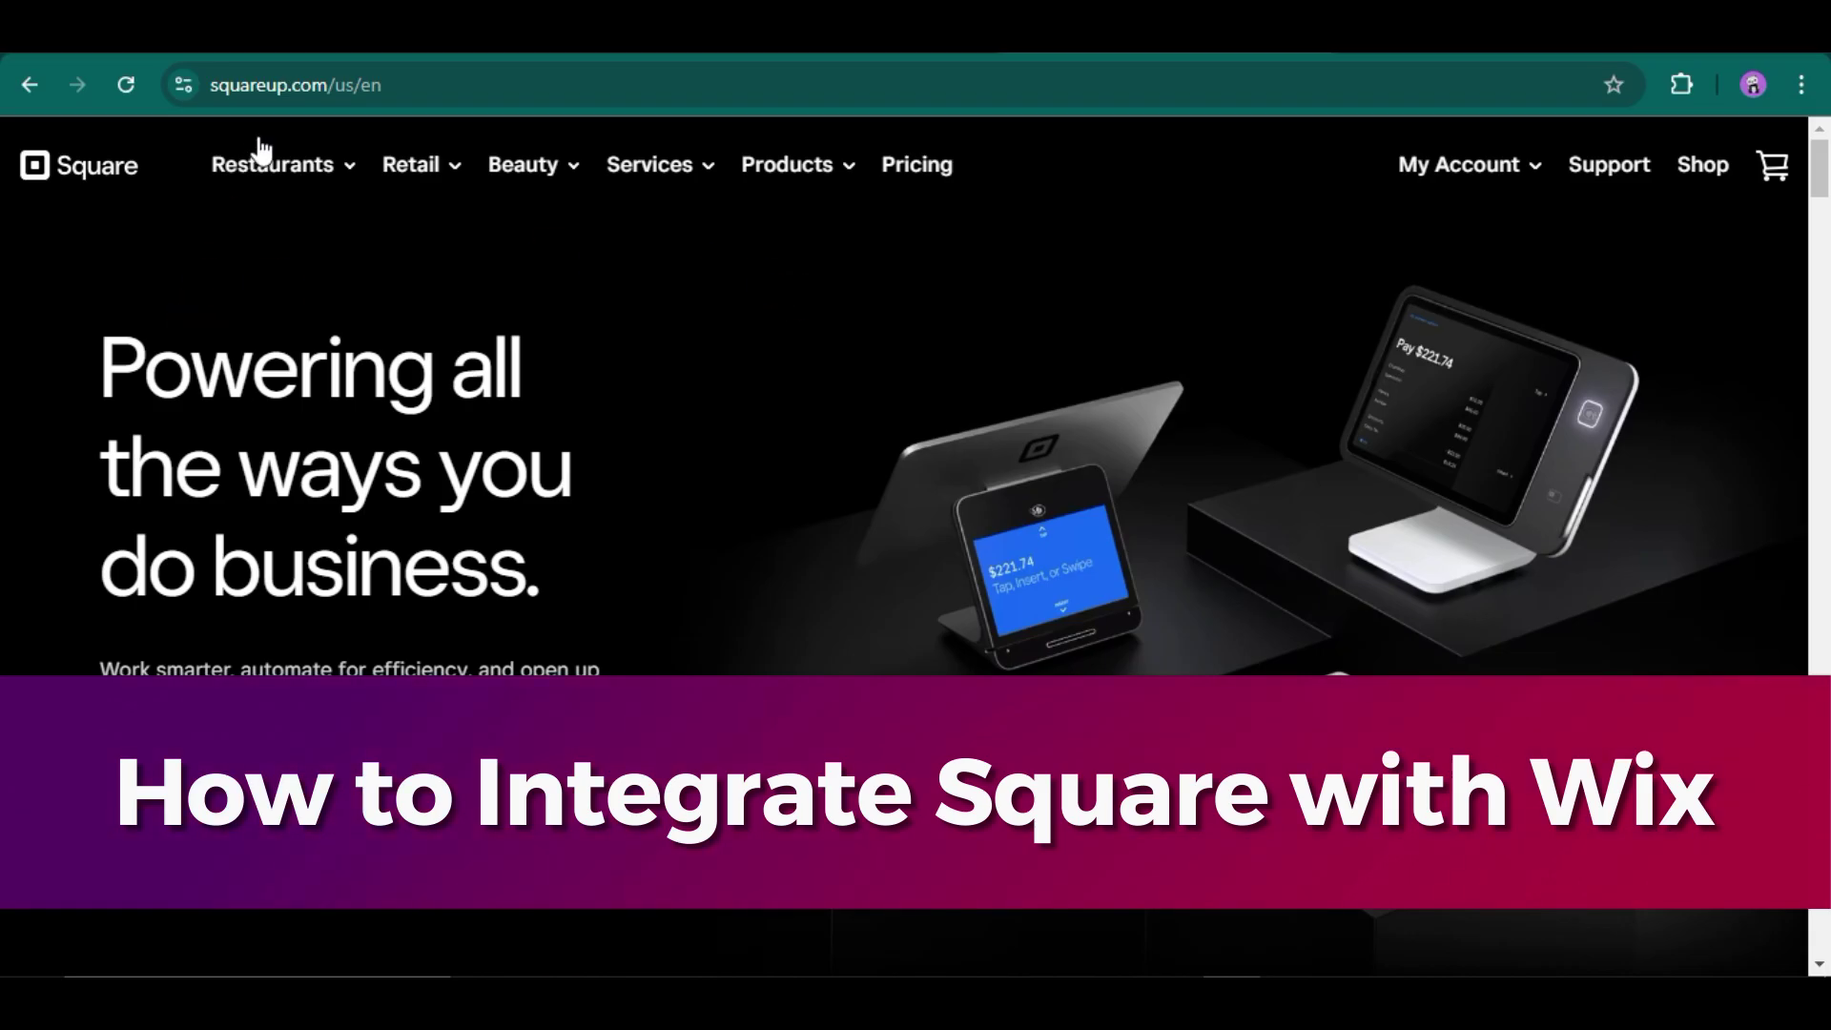
Step: Examine the Square homepage, including its selling tools, business goals, seller testimonials, integrations and support sections
{"action": "mouse_move", "coordinate": [368, 176]}
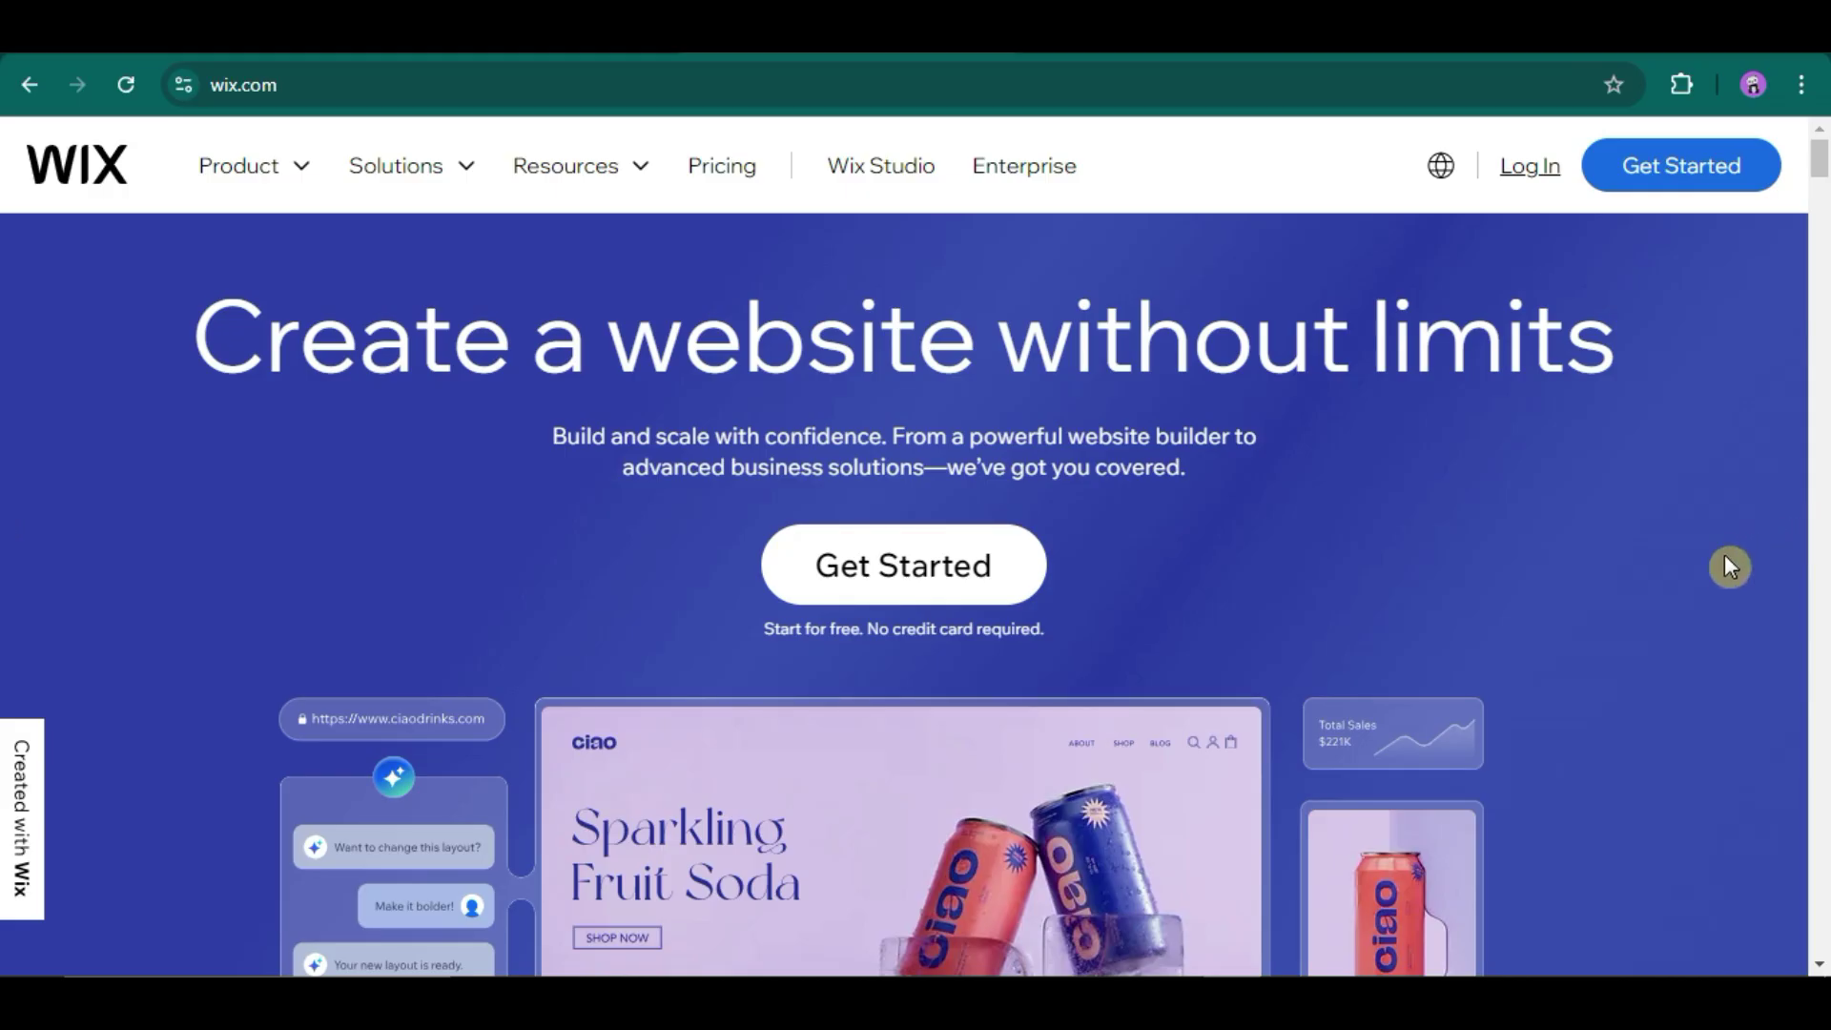
{"action": "scroll", "coordinate": [1684, 581], "scroll_direction": "down", "scroll_amount": 3}
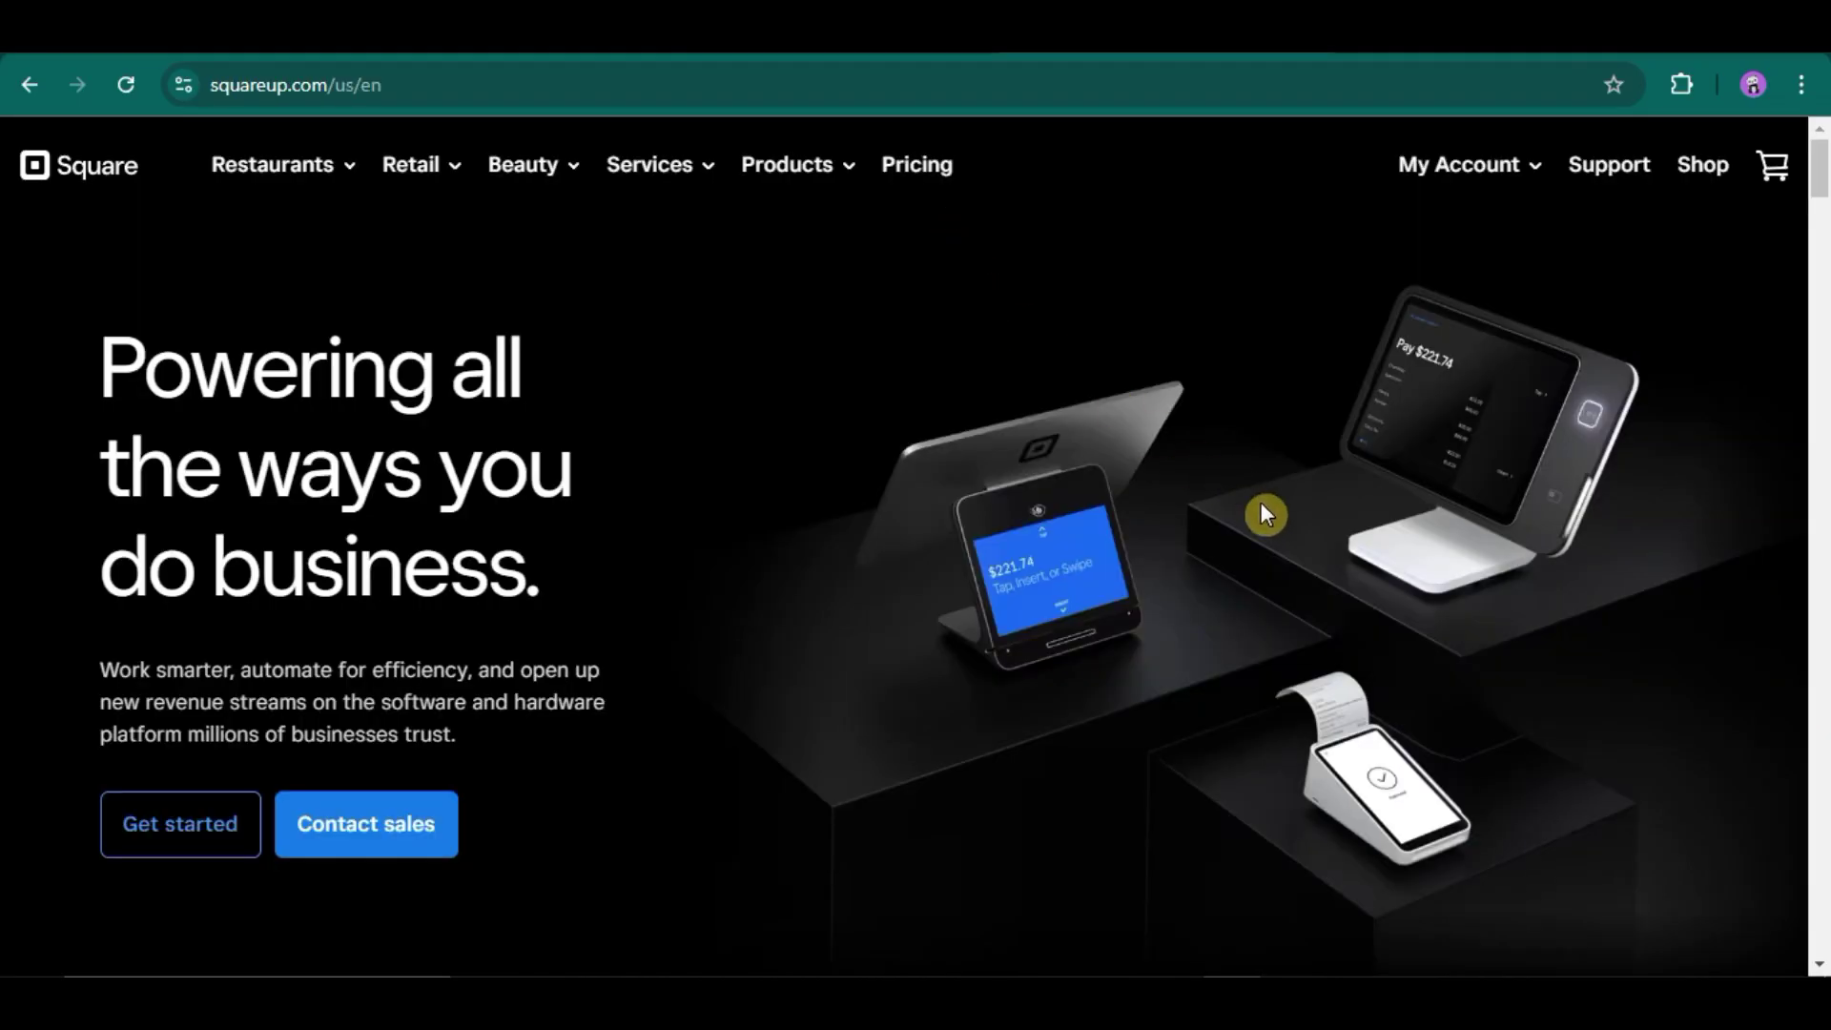
{"action": "scroll", "coordinate": [1239, 515], "scroll_direction": "down", "scroll_amount": 10}
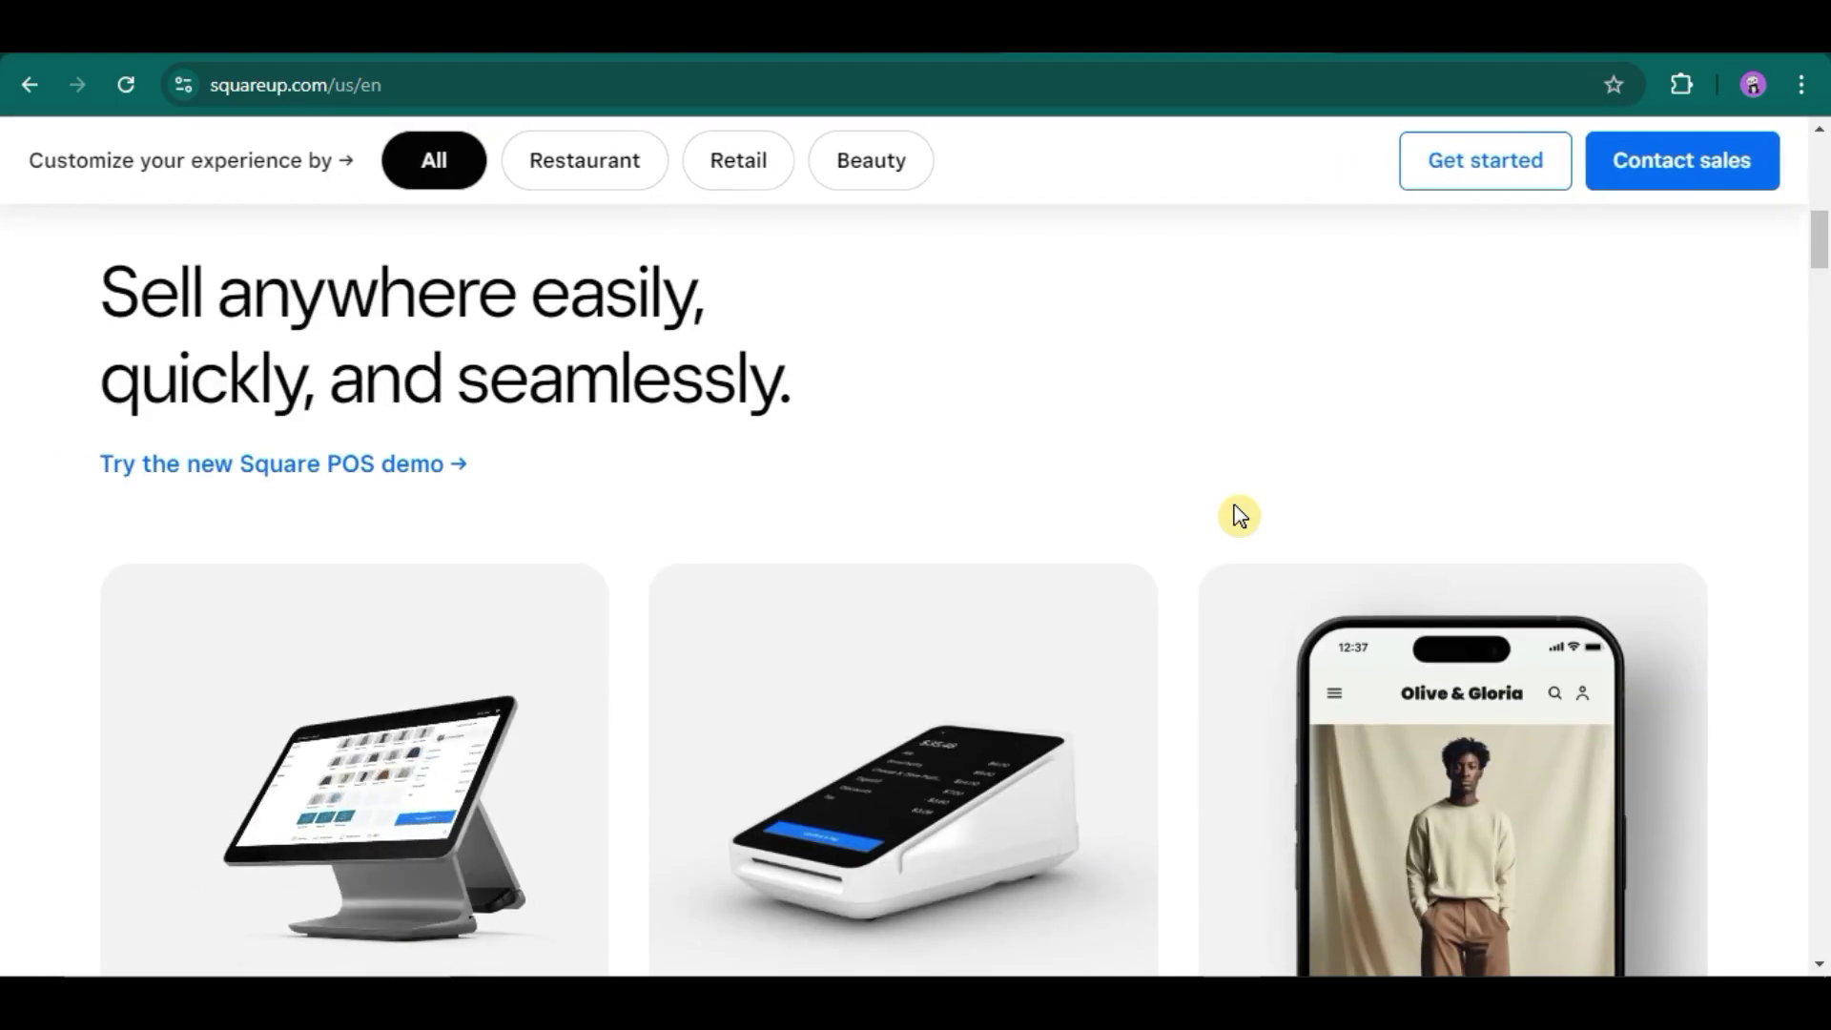
{"action": "scroll", "coordinate": [1236, 516], "scroll_direction": "down", "scroll_amount": 4}
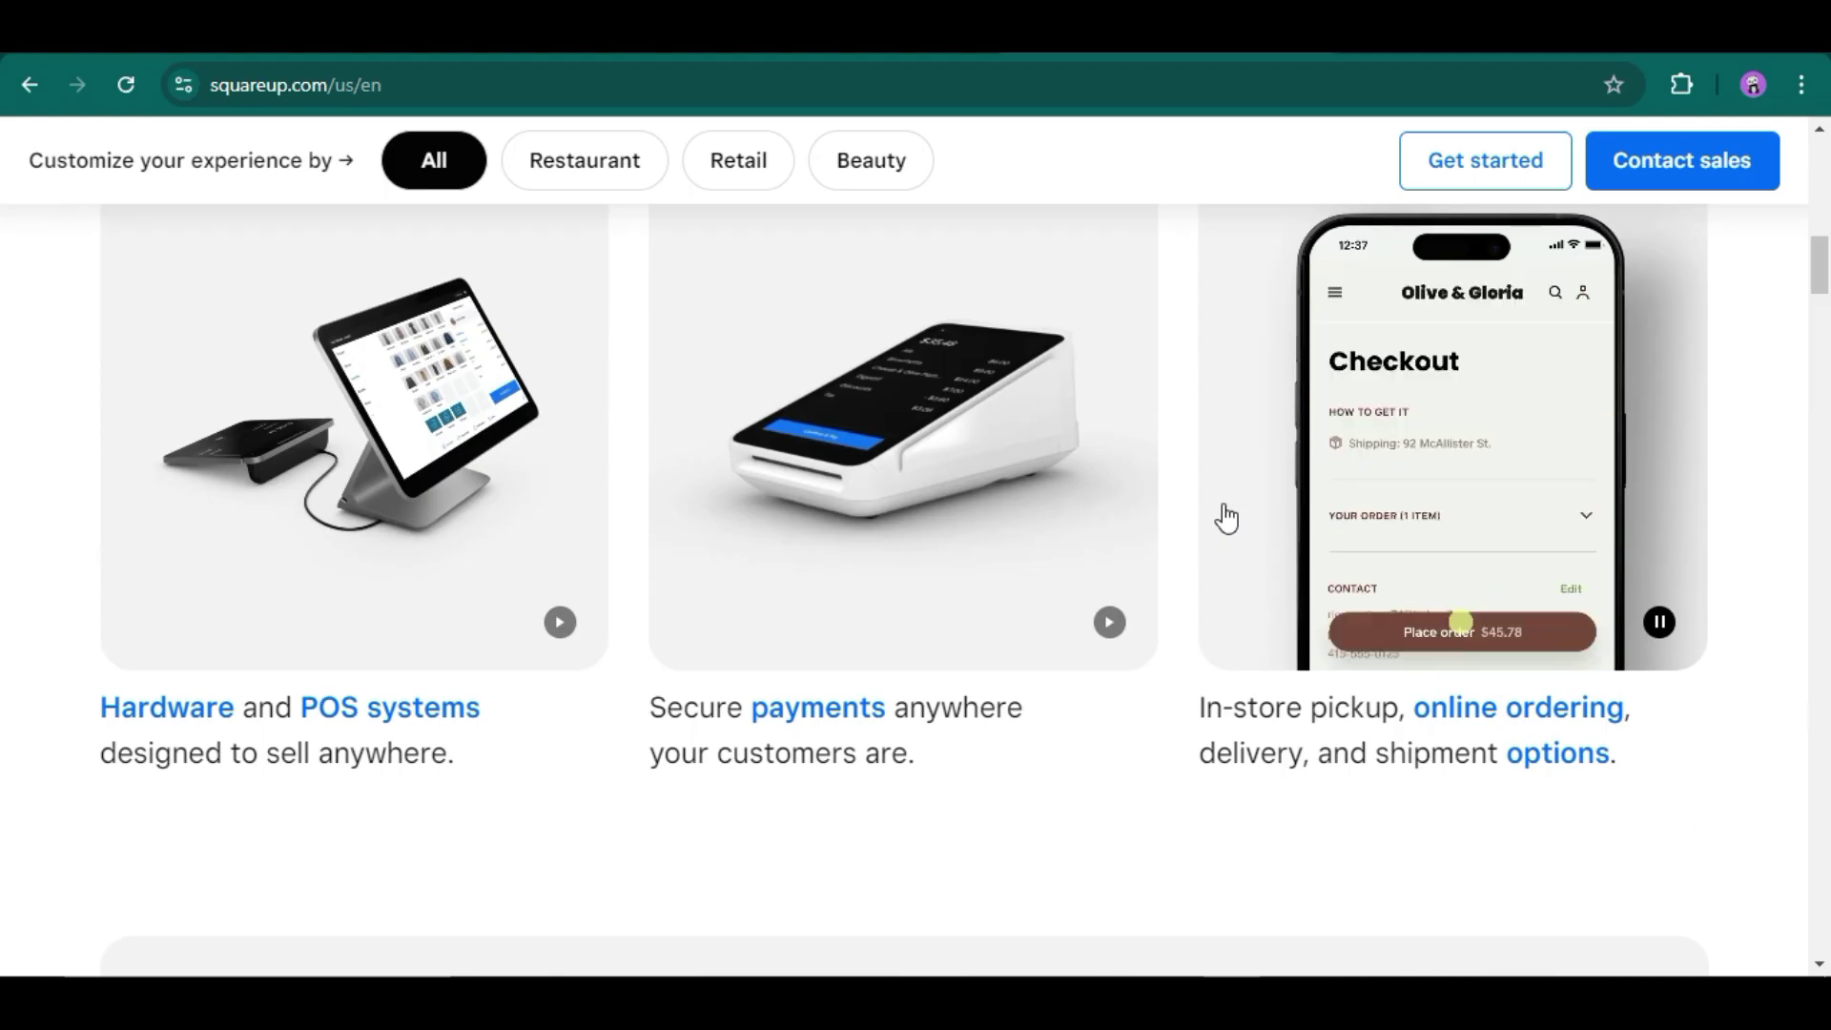
{"action": "scroll", "coordinate": [1238, 519], "scroll_direction": "down", "scroll_amount": 5}
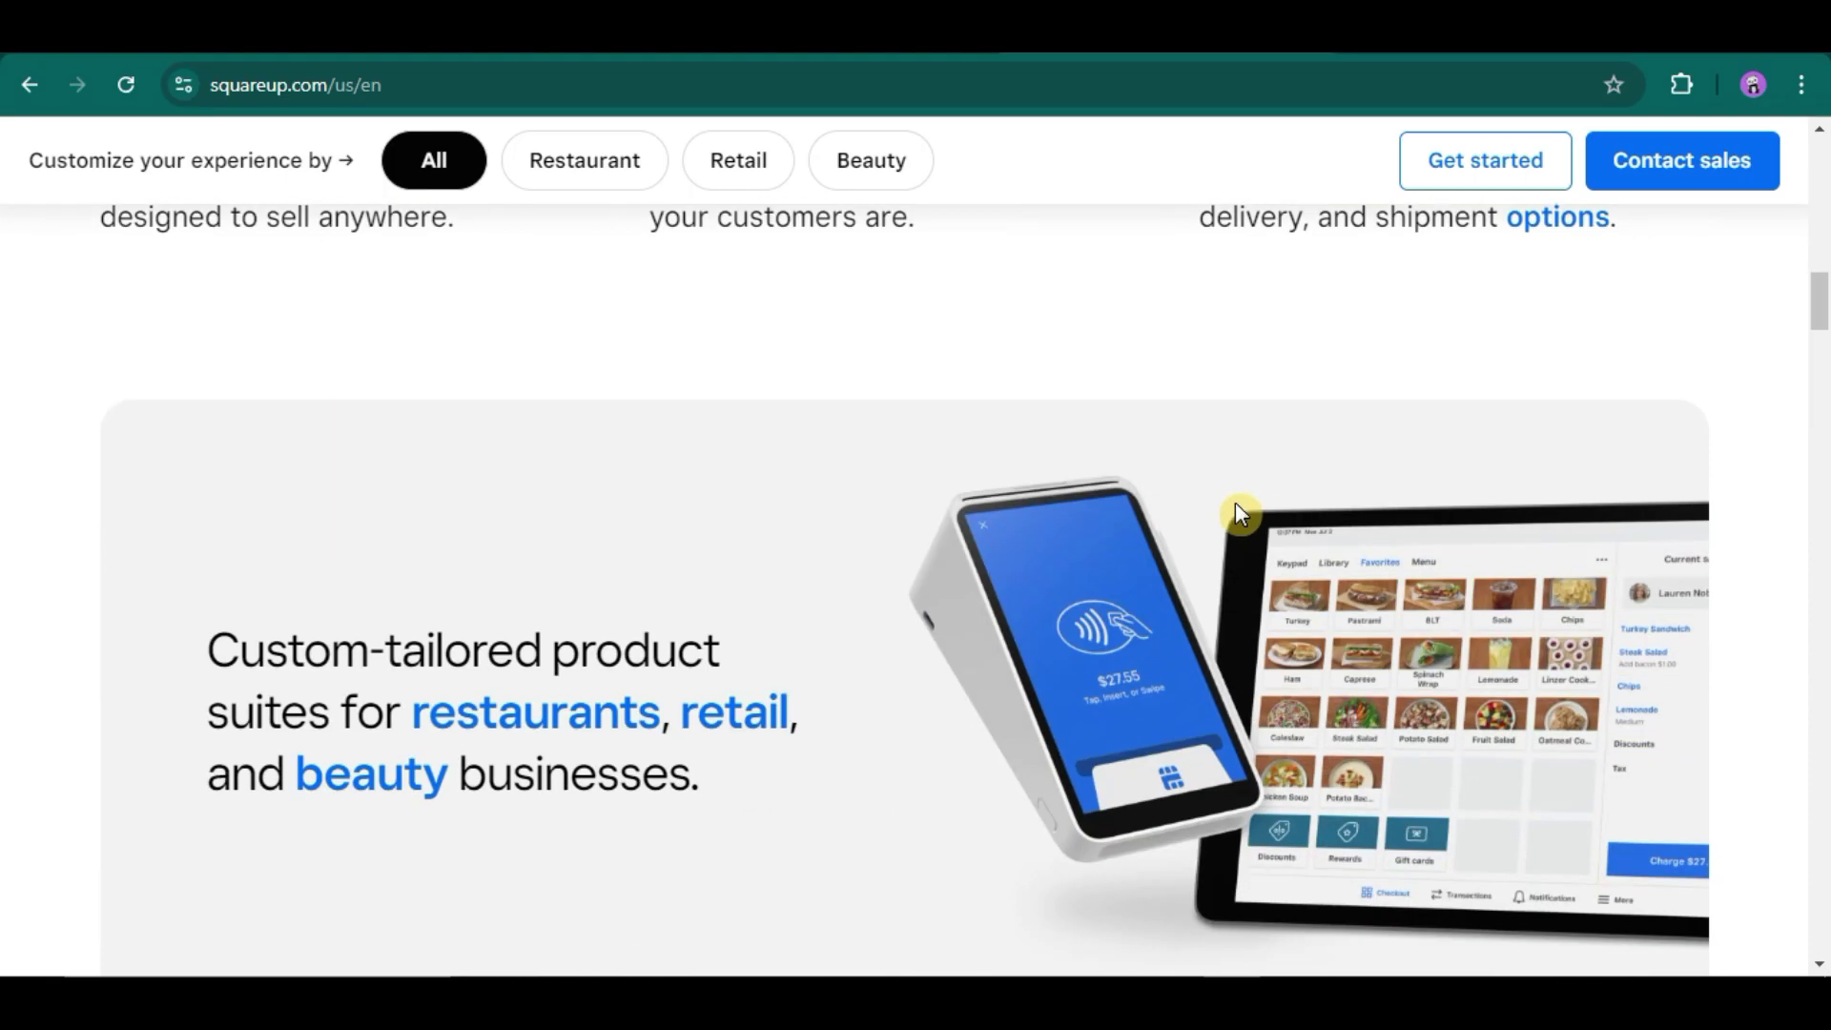
{"action": "scroll", "coordinate": [1234, 505], "scroll_direction": "down", "scroll_amount": 5}
{"action": "scroll", "coordinate": [1224, 530], "scroll_direction": "down", "scroll_amount": 3}
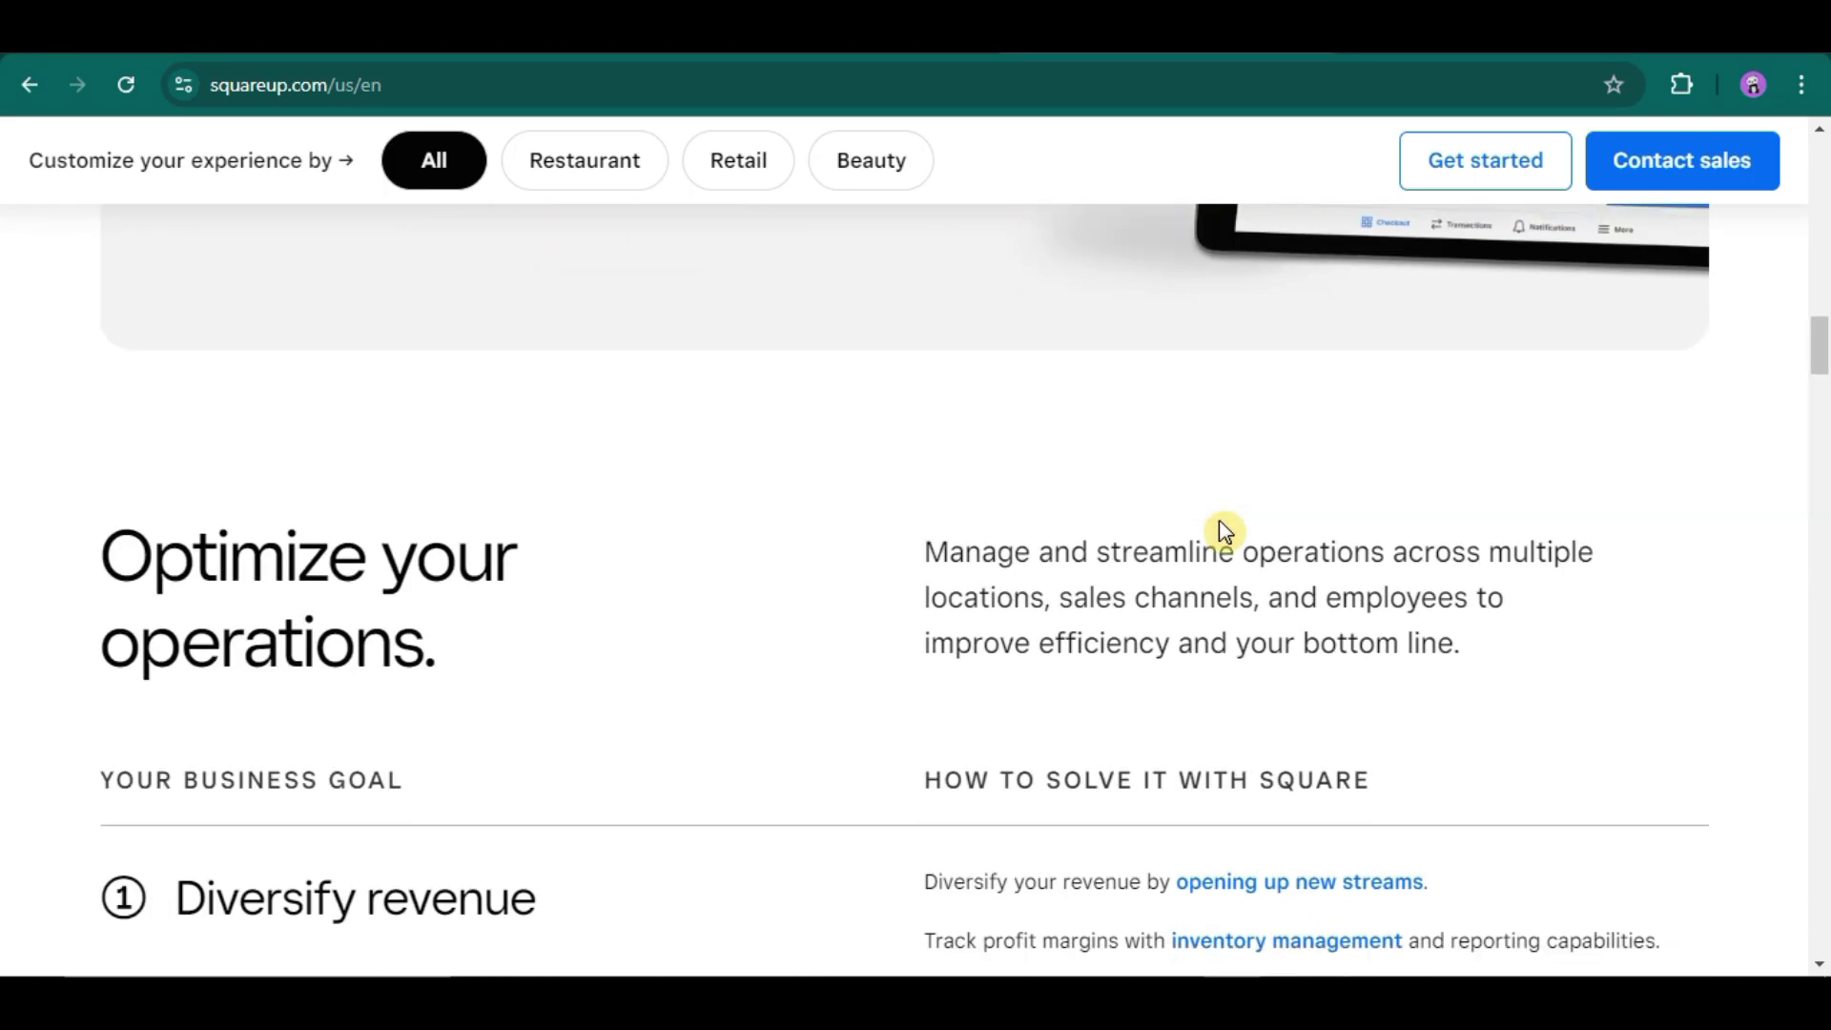
{"action": "scroll", "coordinate": [1215, 522], "scroll_direction": "down", "scroll_amount": 8}
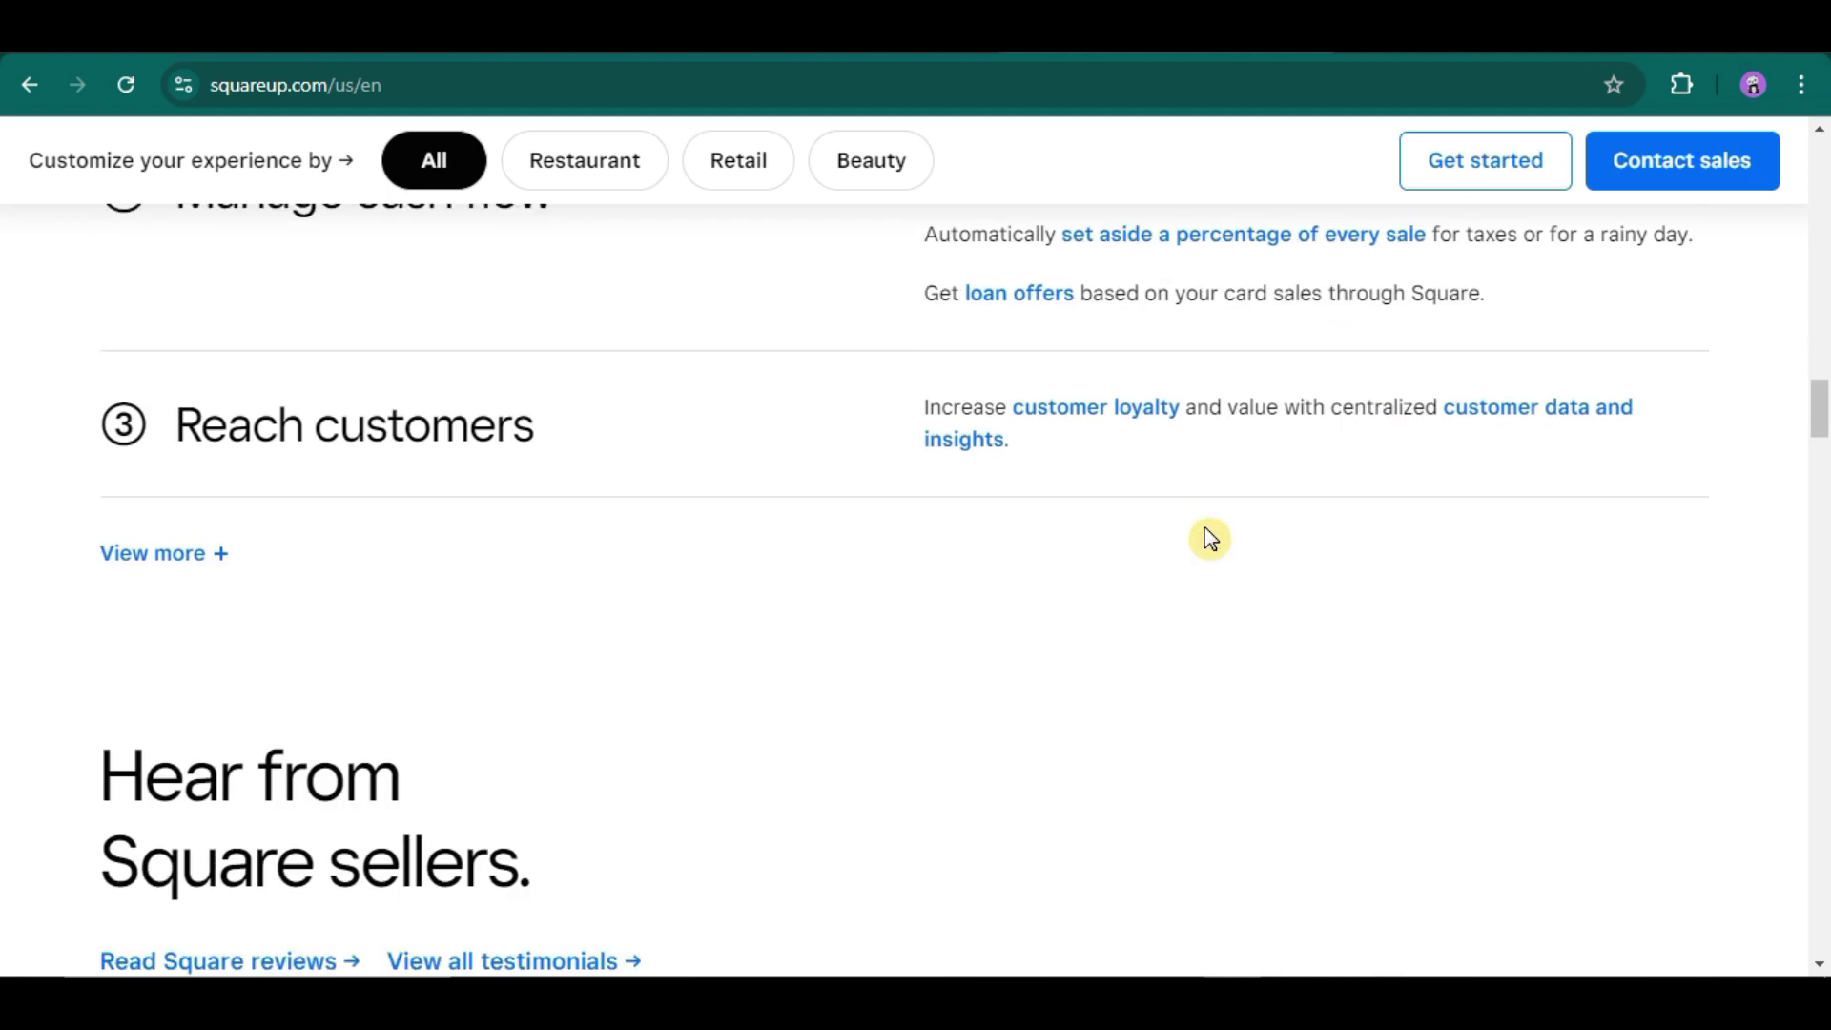
{"action": "scroll", "coordinate": [1210, 539], "scroll_direction": "down", "scroll_amount": 7}
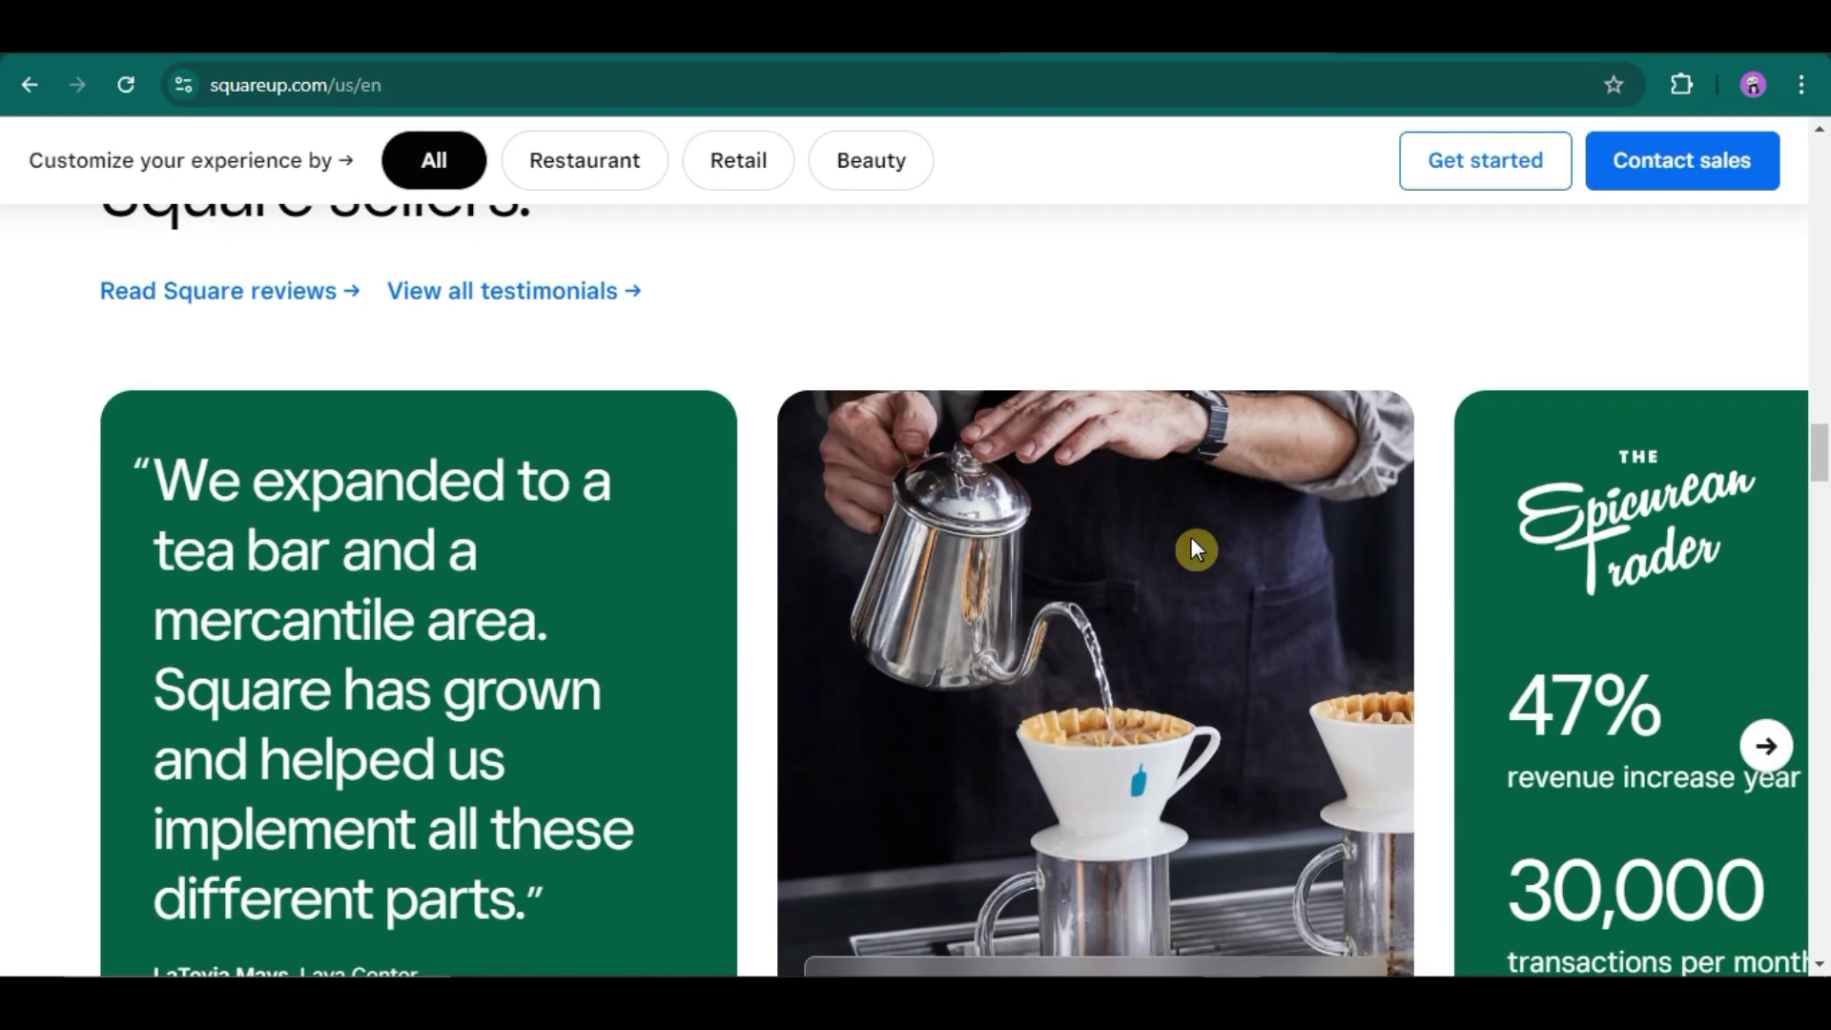
{"action": "scroll", "coordinate": [1194, 551], "scroll_direction": "down", "scroll_amount": 7}
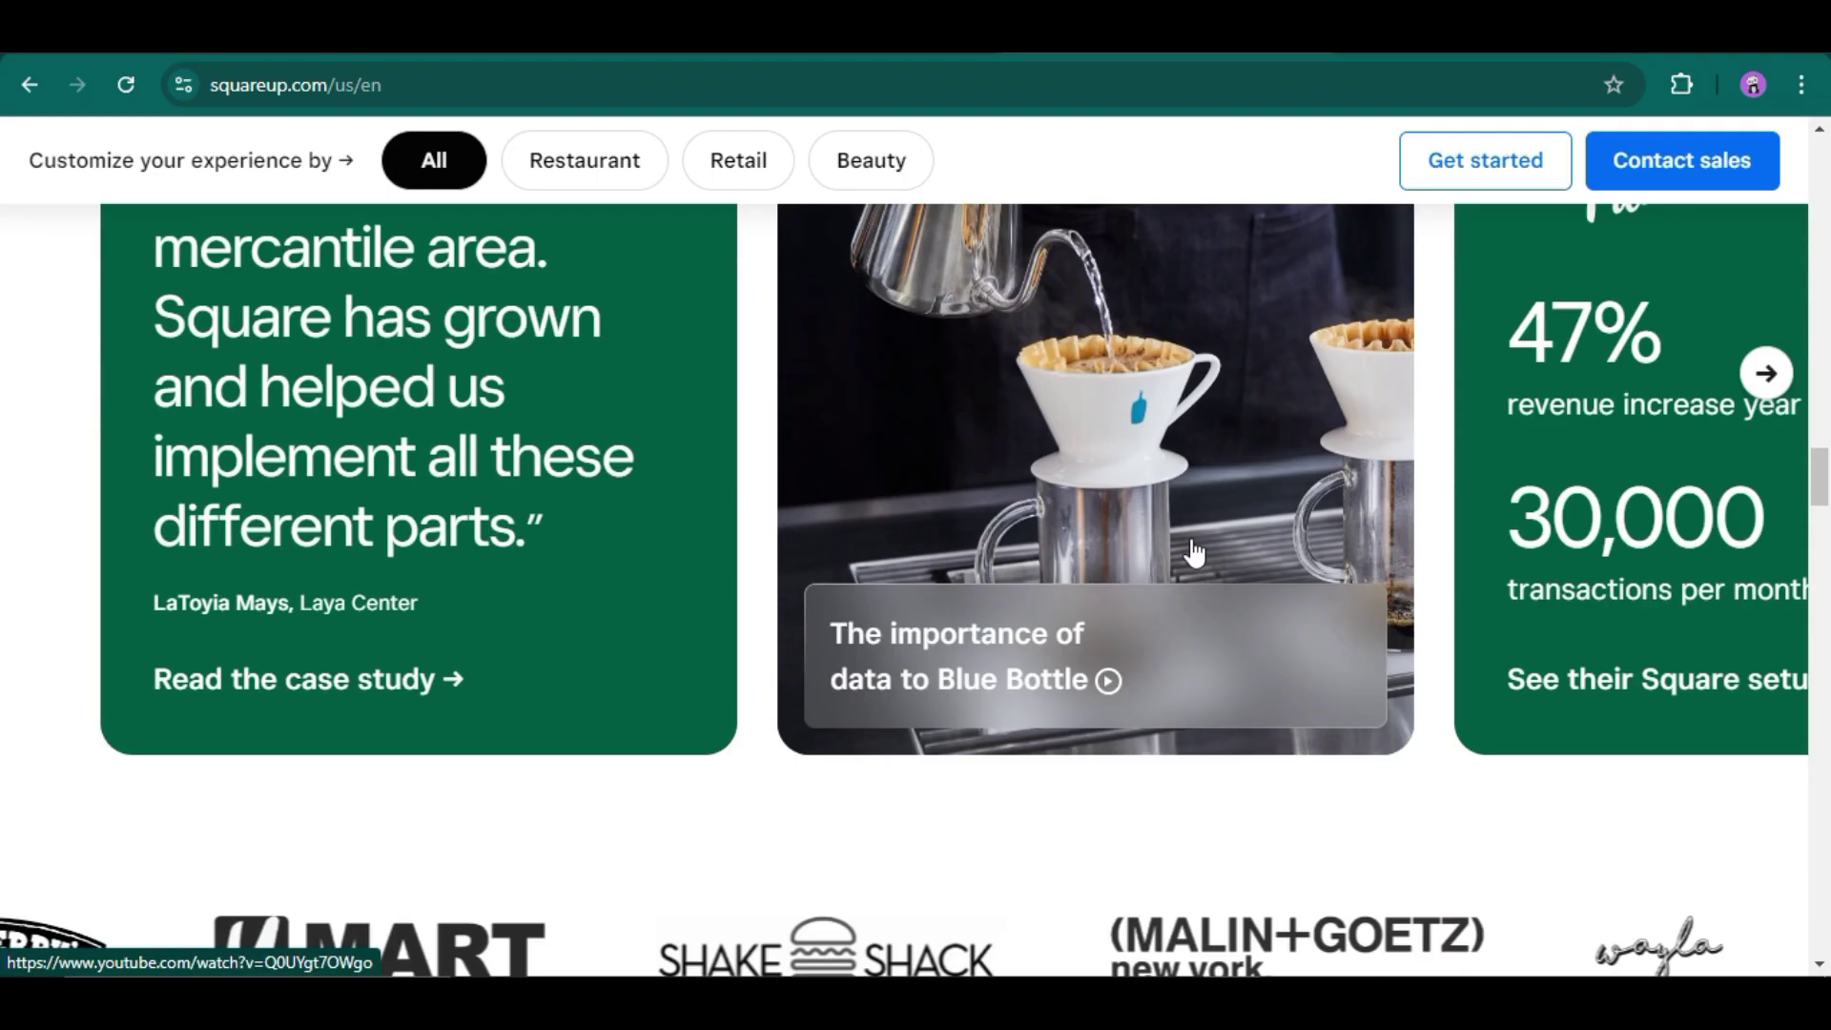
{"action": "left_click_drag", "start_coordinate": [1822, 515], "coordinate": [1821, 641]}
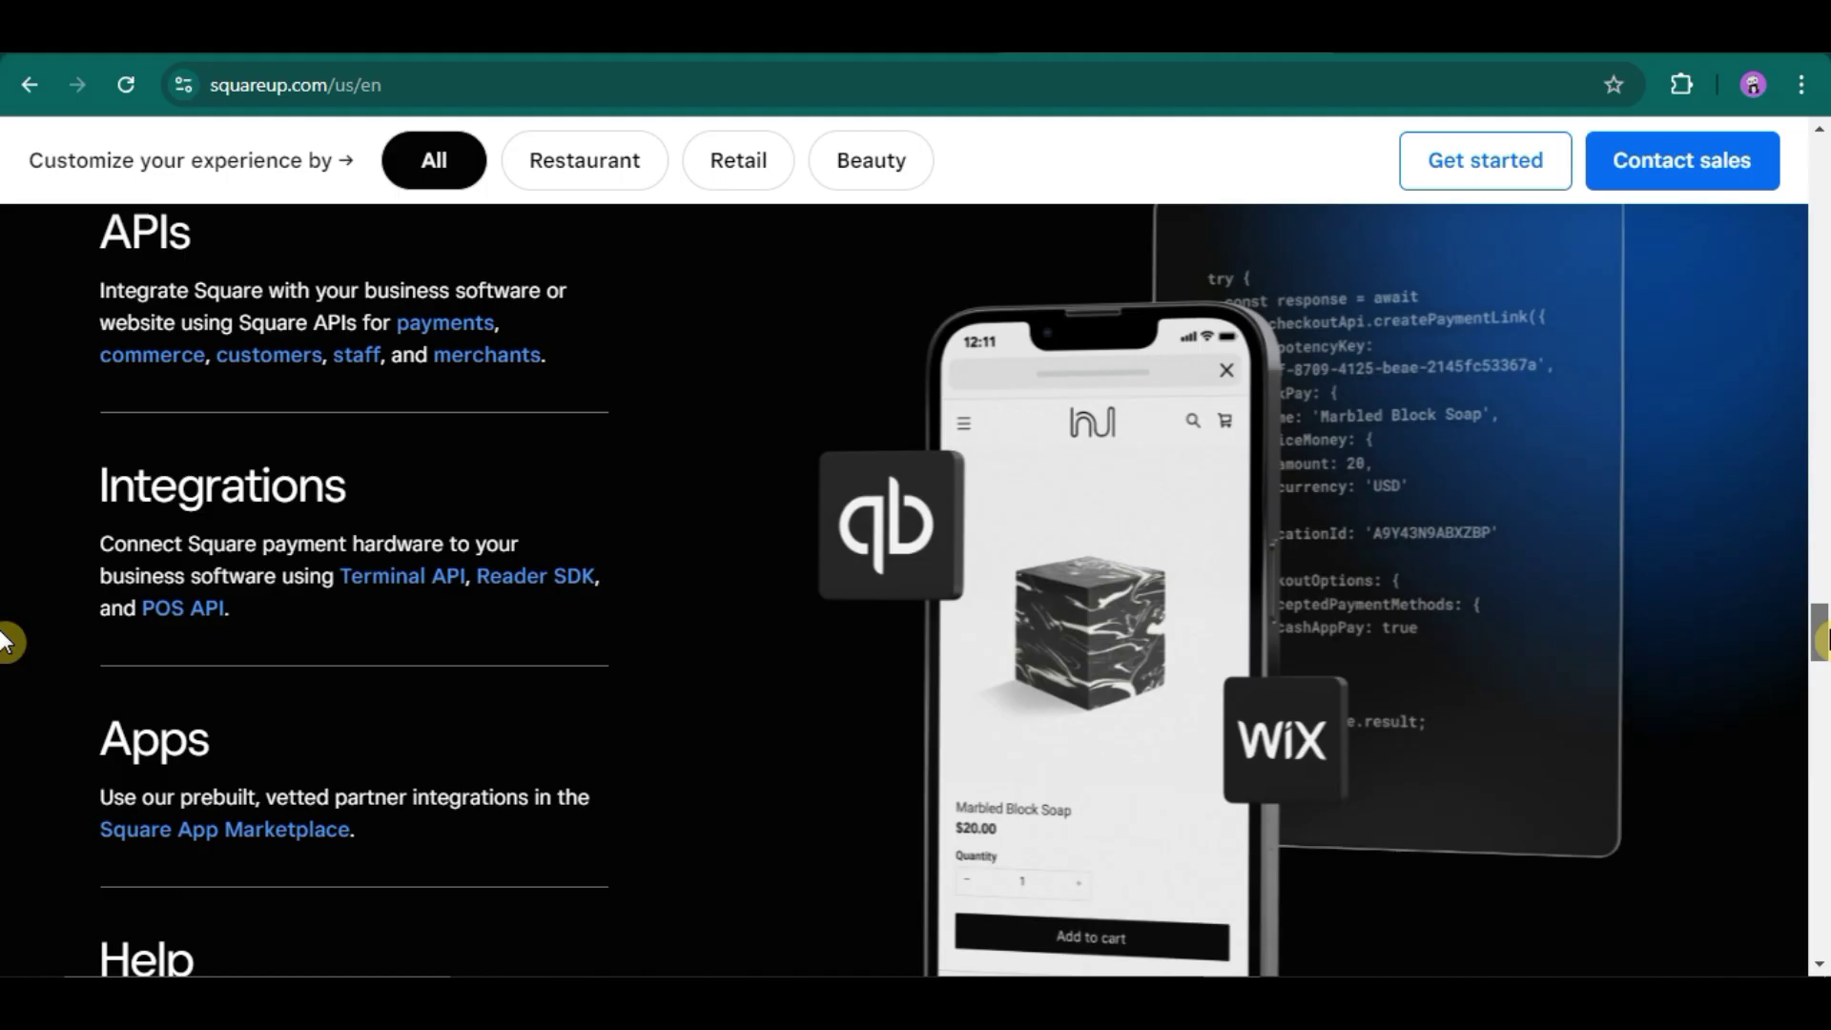
{"action": "mouse_move", "coordinate": [1822, 641]}
{"action": "left_mouse_down"}
{"action": "mouse_move", "coordinate": [1822, 665]}
{"action": "mouse_move", "coordinate": [1821, 629]}
{"action": "mouse_move", "coordinate": [1821, 646]}
{"action": "left_mouse_up"}
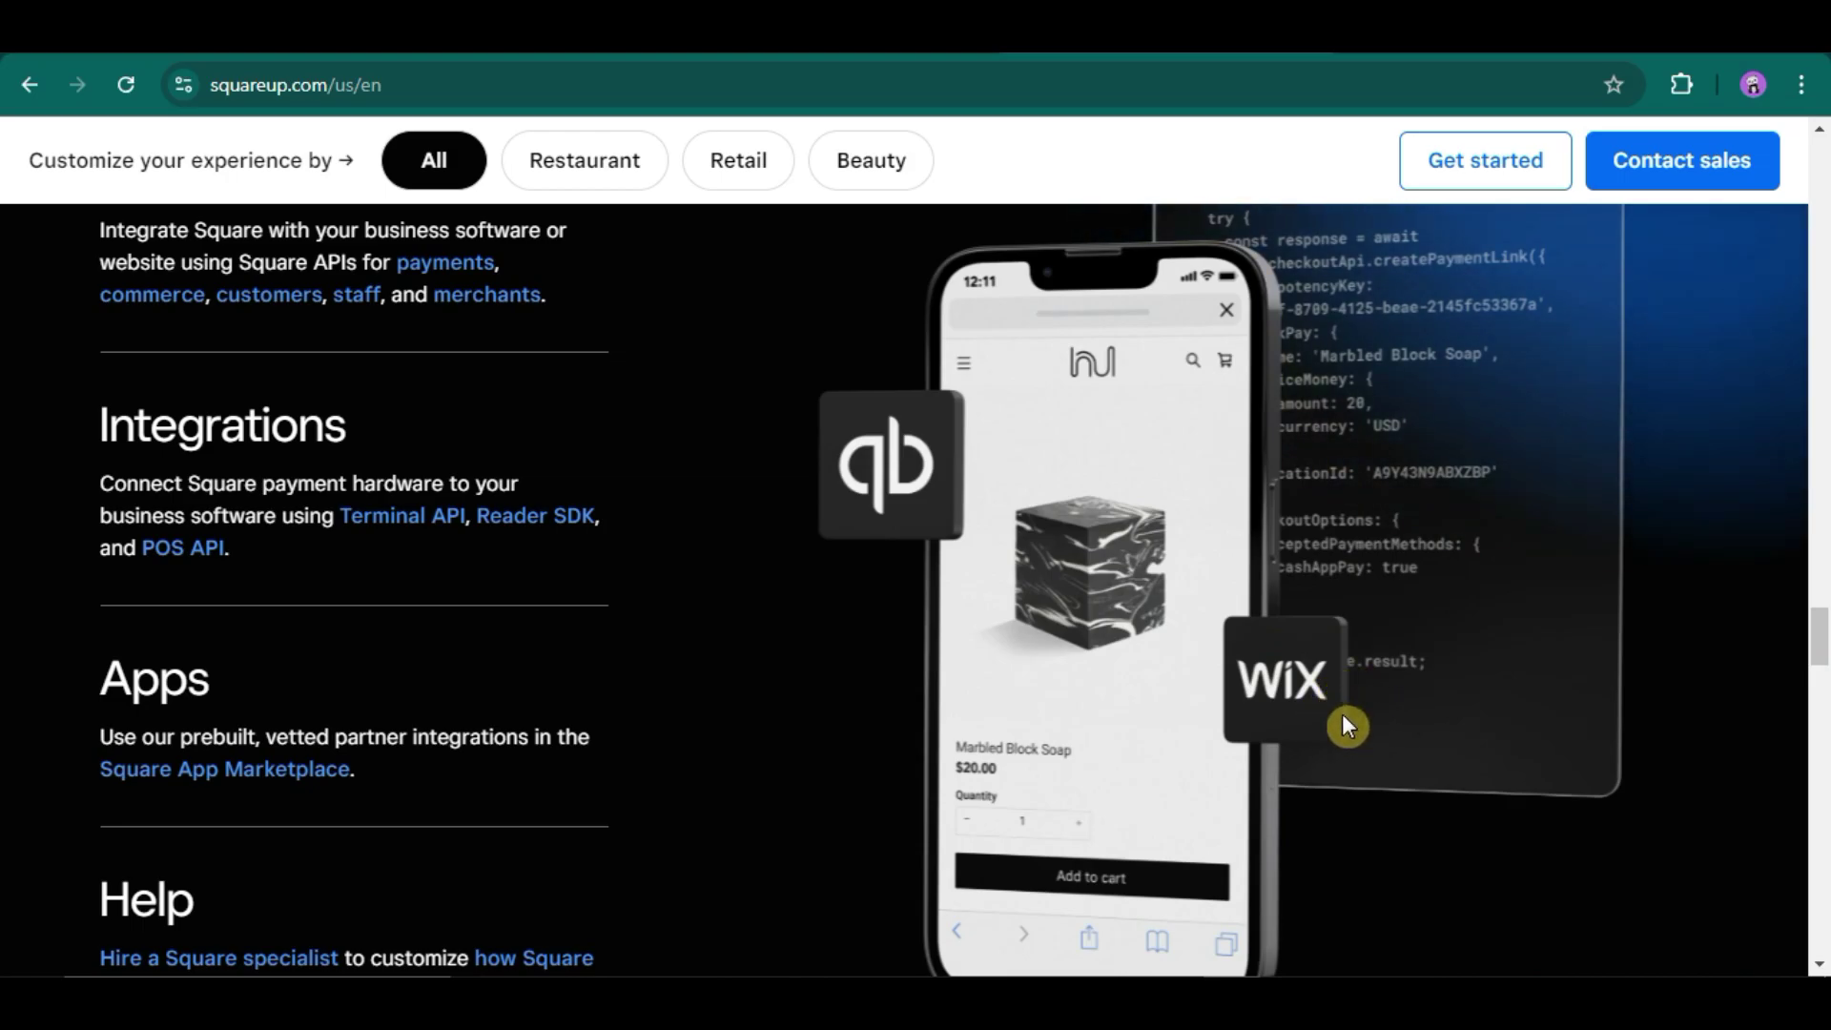
{"action": "scroll", "coordinate": [1665, 659], "scroll_direction": "down", "scroll_amount": 10}
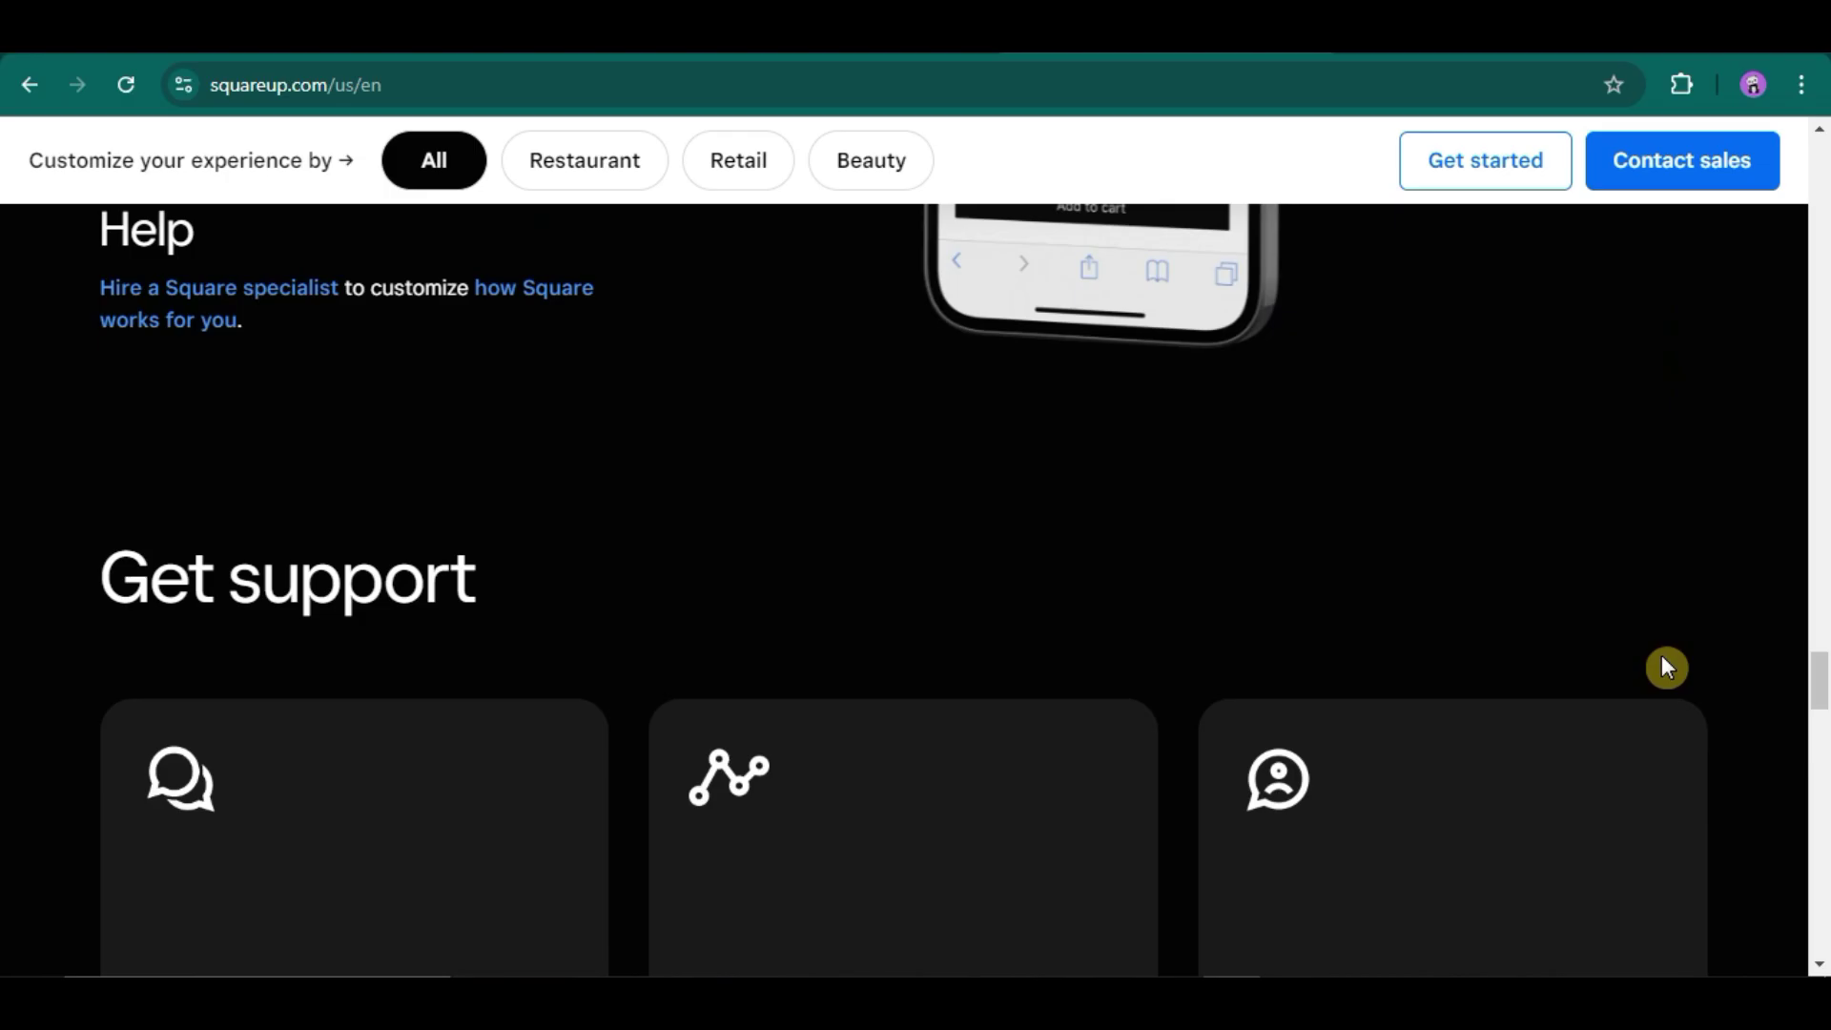
{"action": "scroll", "coordinate": [1660, 672], "scroll_direction": "down", "scroll_amount": 8}
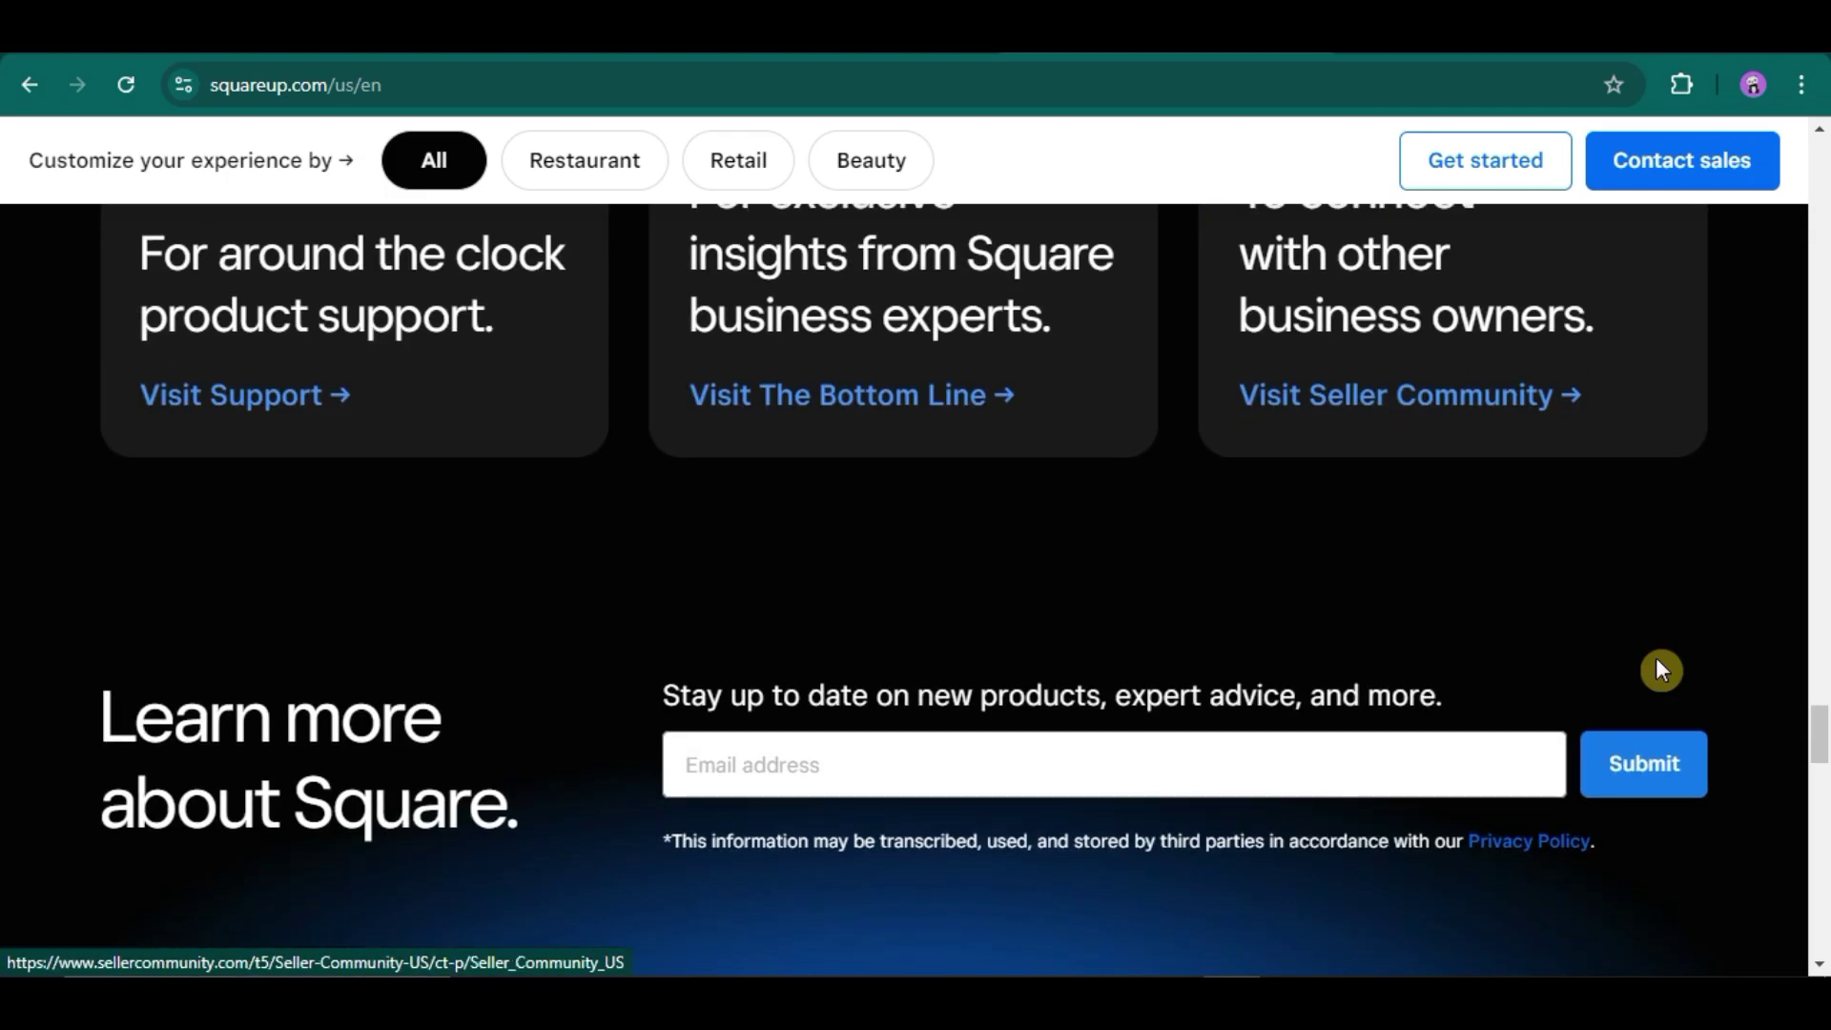
Step: Get started on the Wix website and sign up for an account with Google
{"action": "scroll", "coordinate": [1657, 668], "scroll_direction": "down", "scroll_amount": 3}
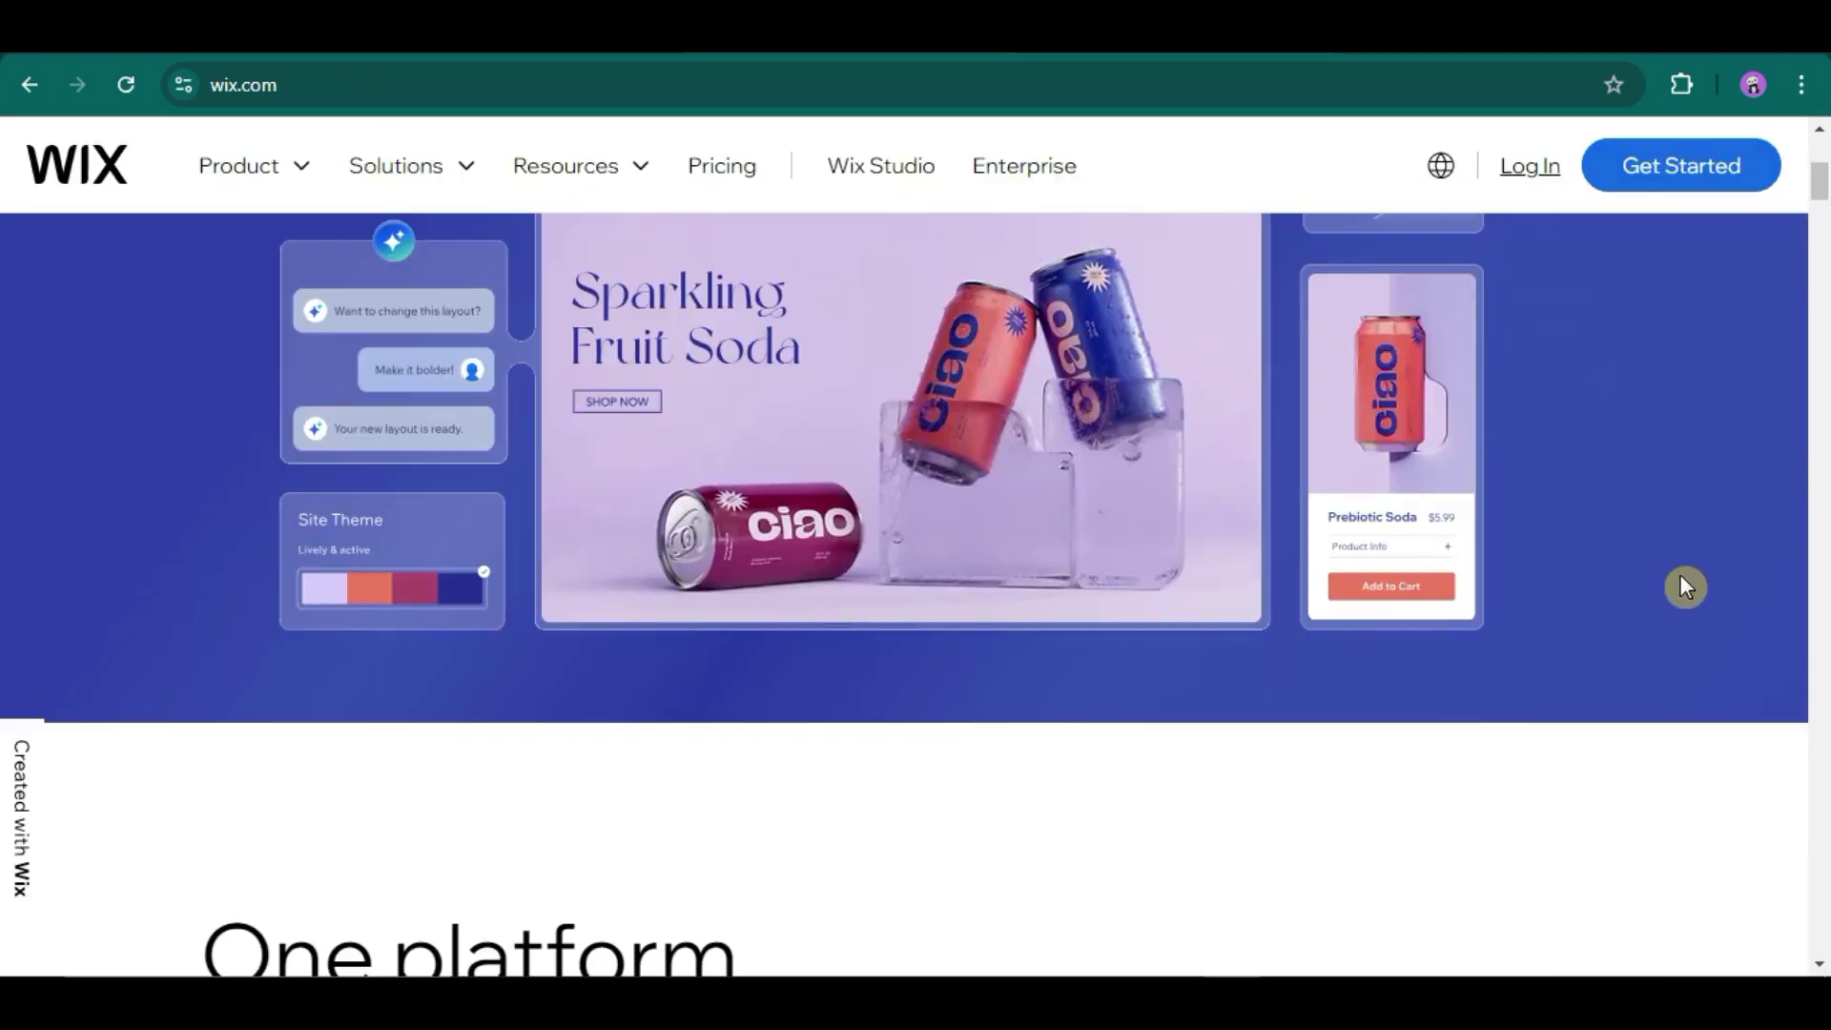
{"action": "scroll", "coordinate": [1678, 589], "scroll_direction": "down", "scroll_amount": 5}
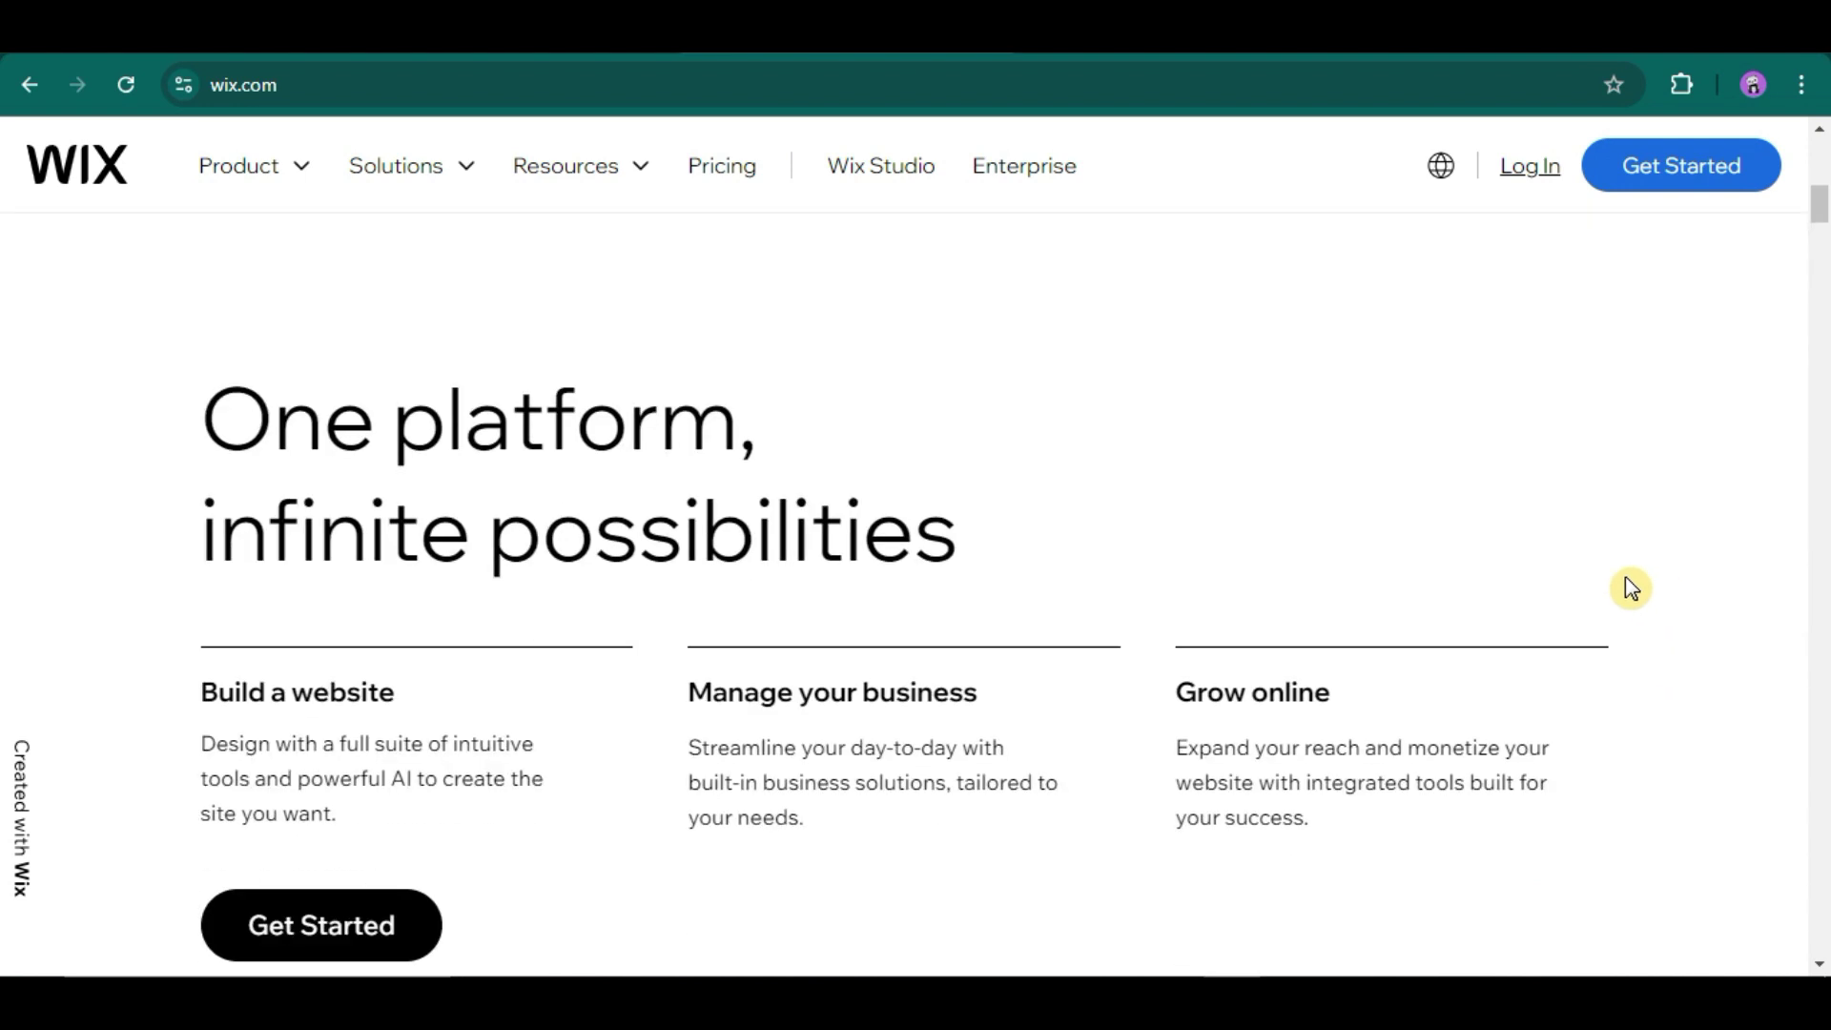
{"action": "scroll", "coordinate": [1639, 573], "scroll_direction": "down", "scroll_amount": 7}
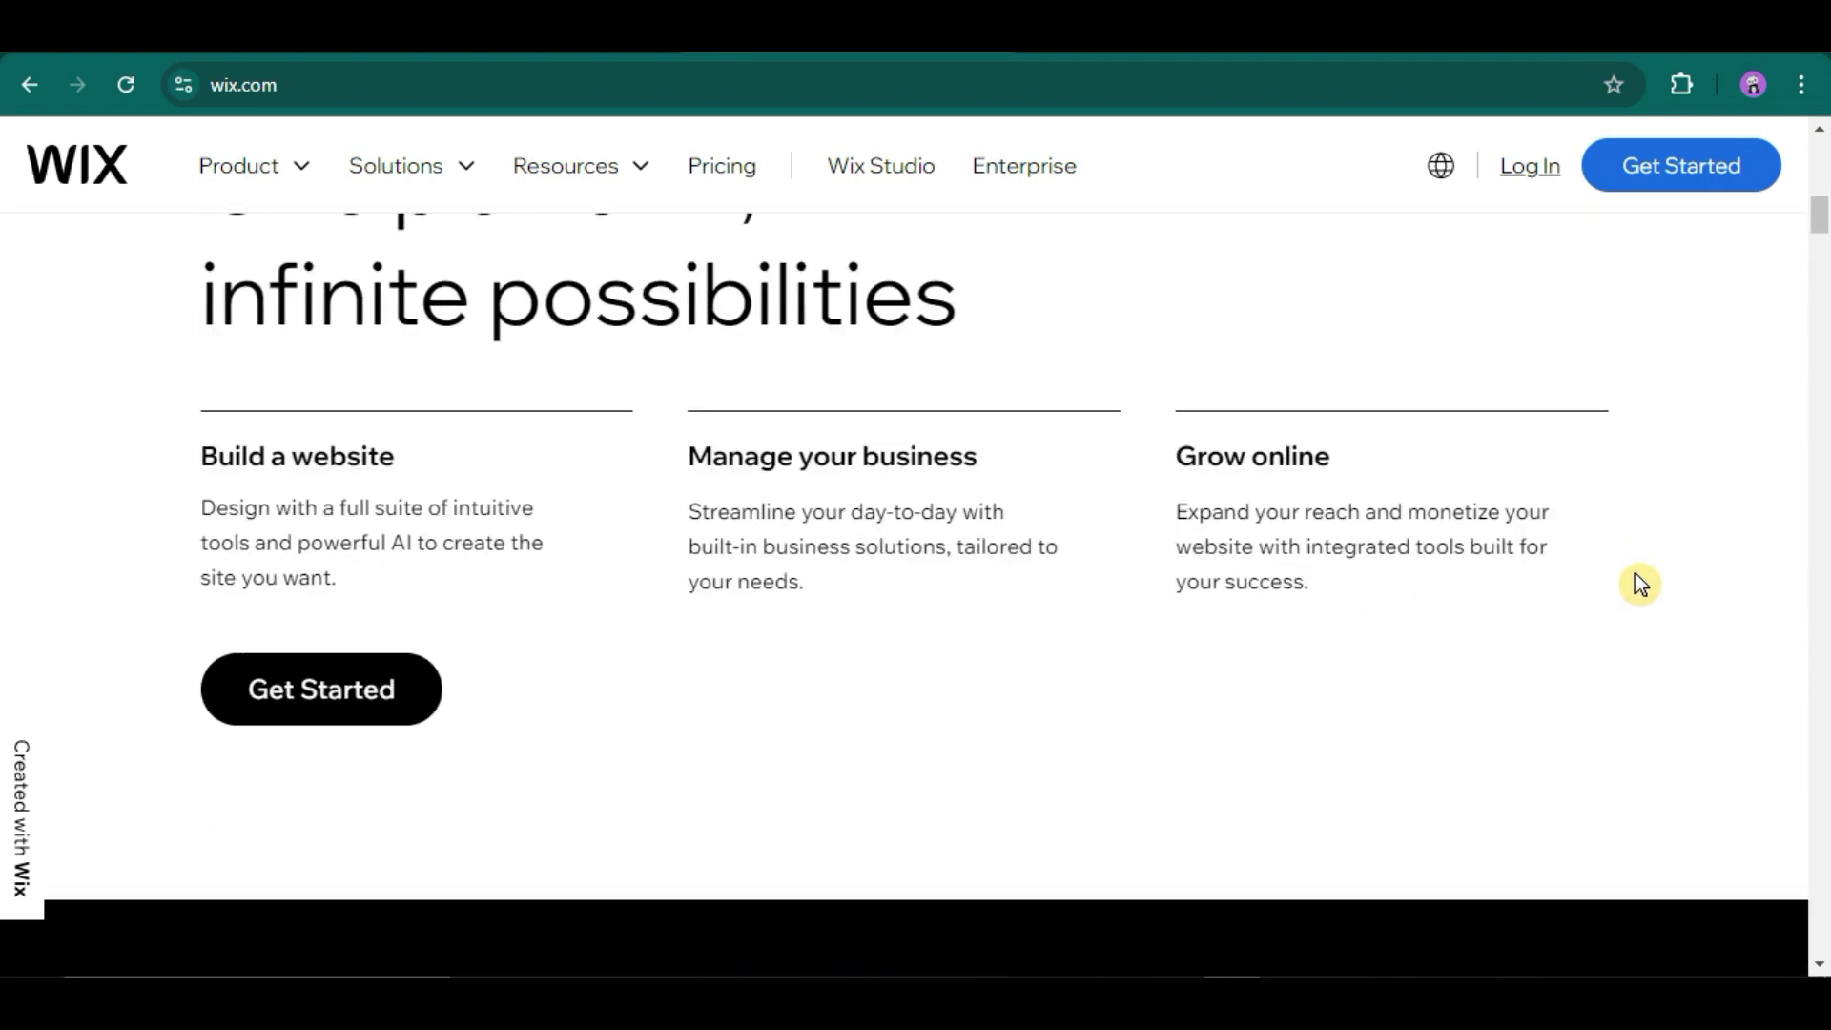
{"action": "scroll", "coordinate": [1639, 584], "scroll_direction": "down", "scroll_amount": 18}
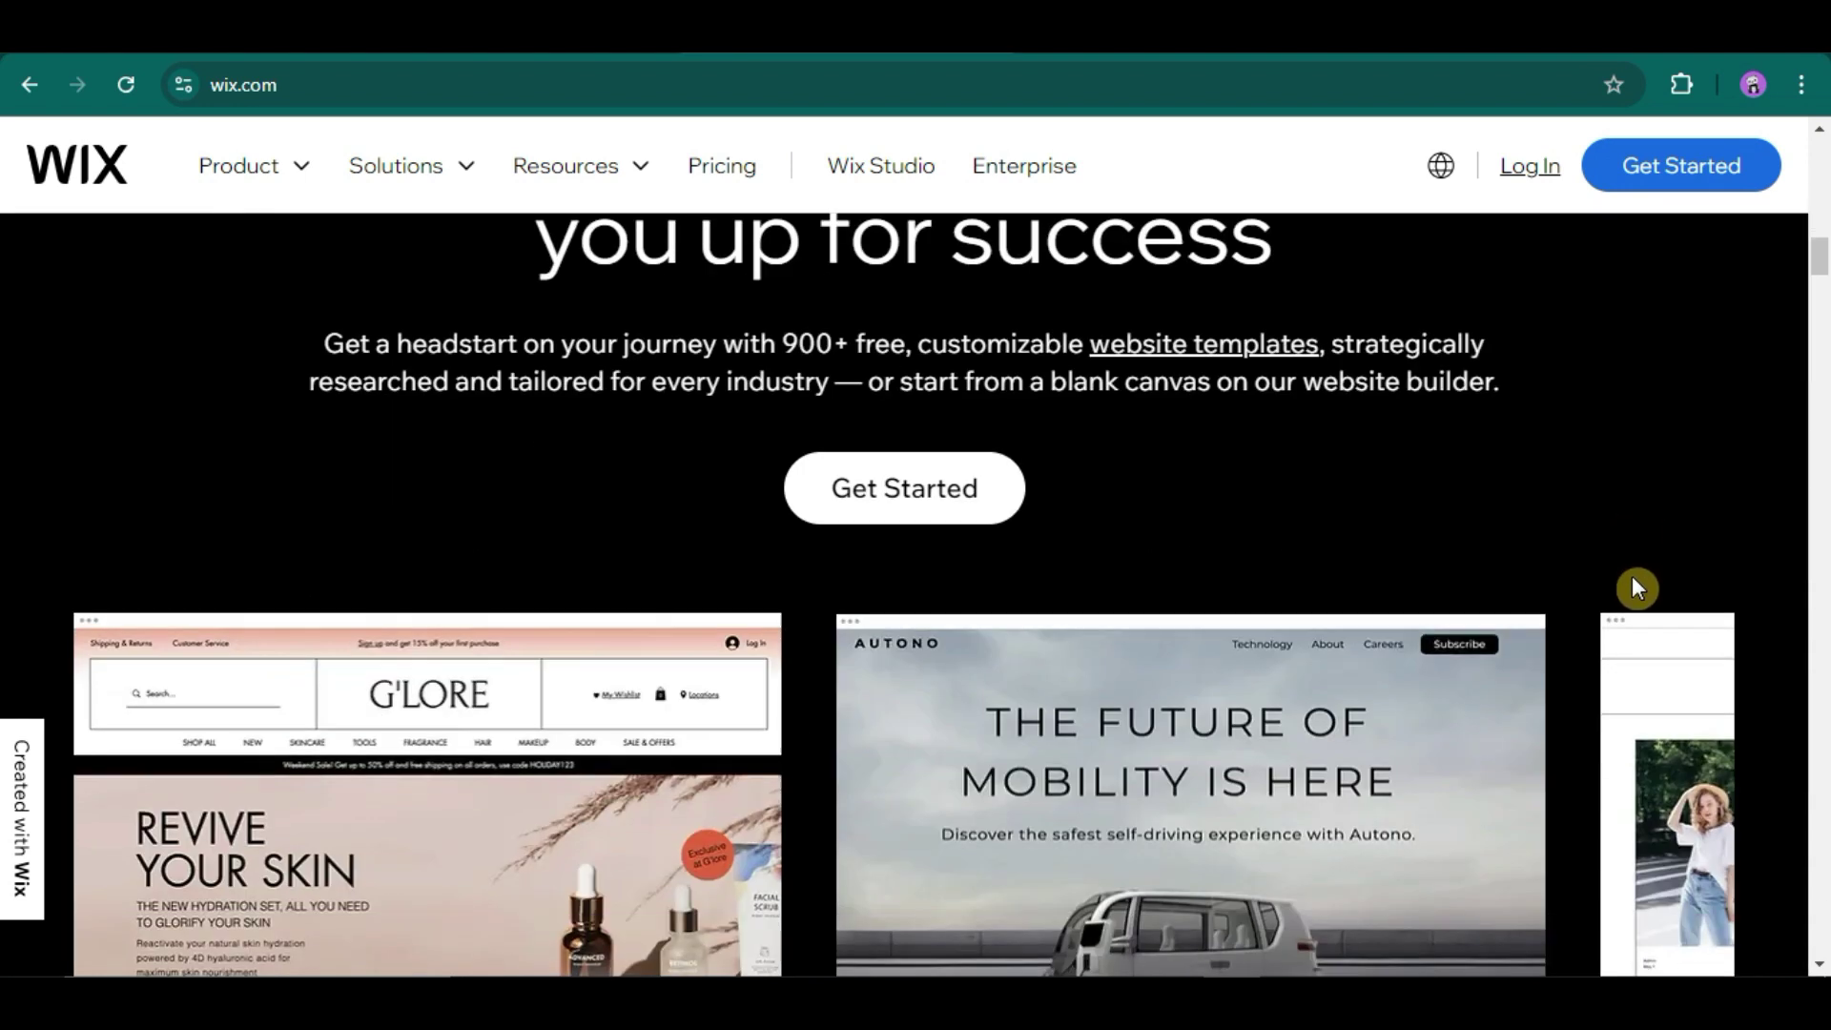
{"action": "scroll", "coordinate": [1637, 581], "scroll_direction": "down", "scroll_amount": 12}
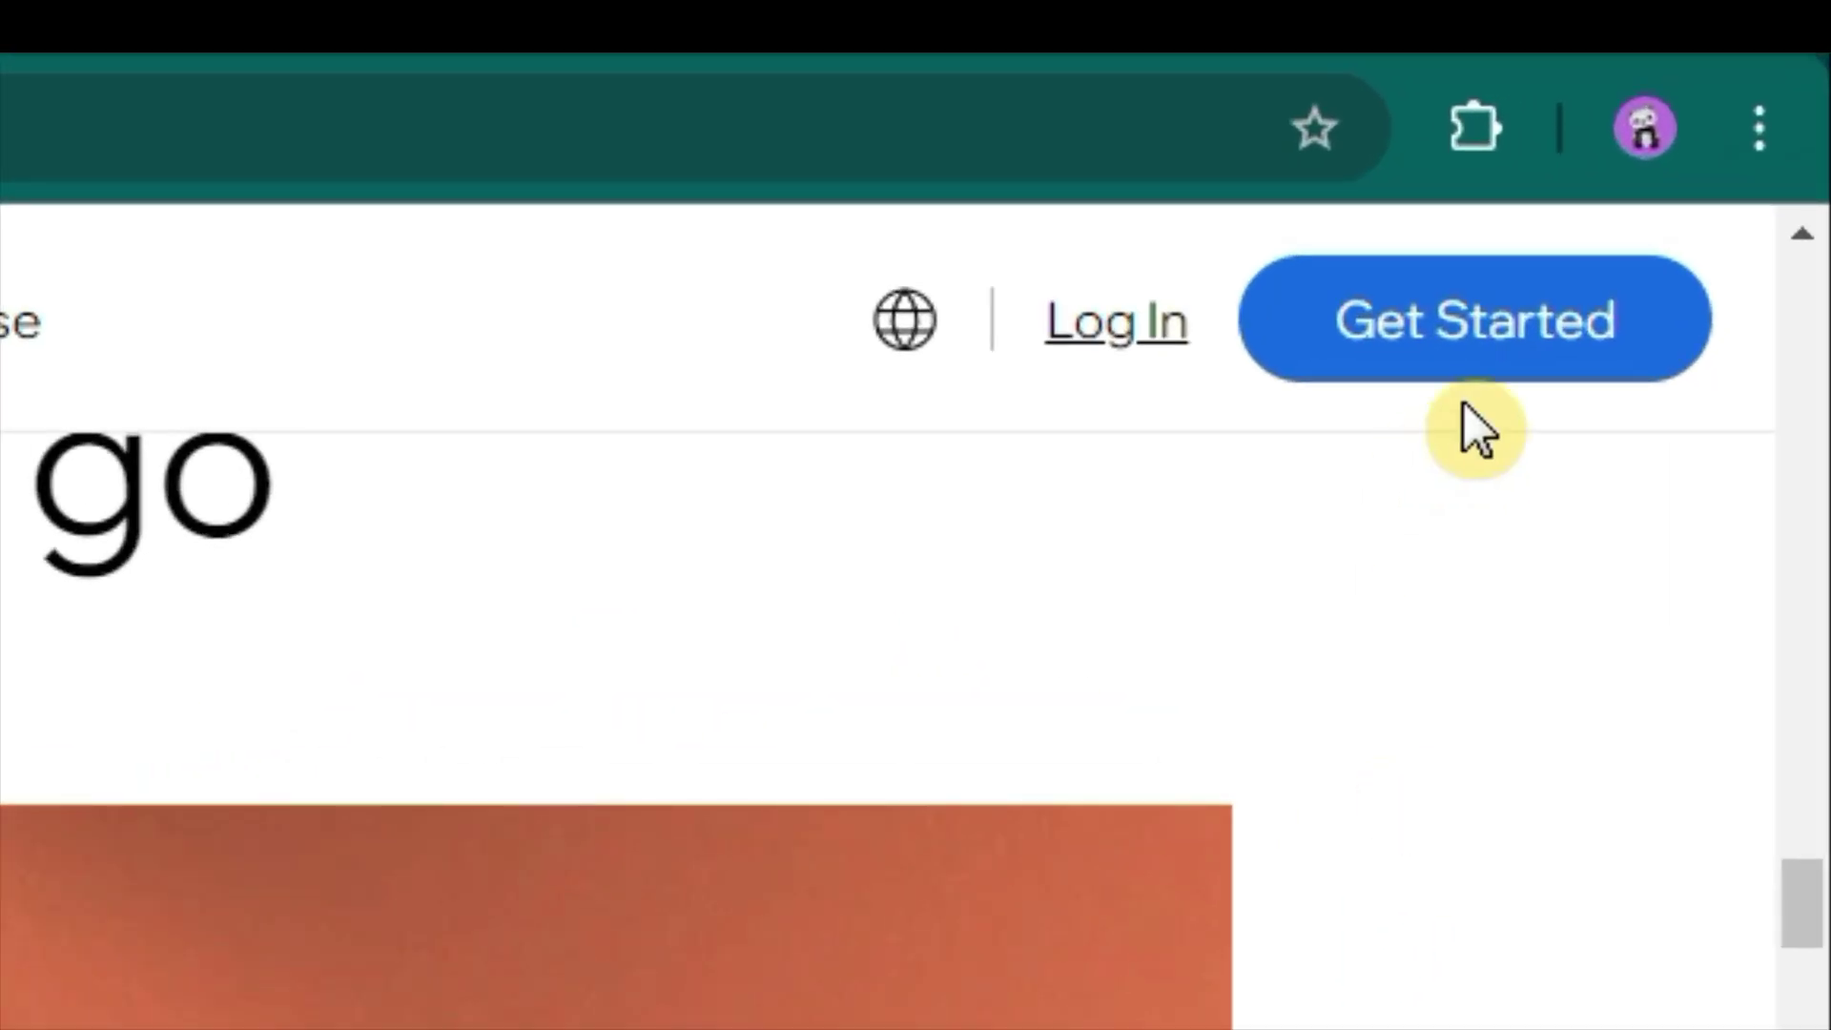
{"action": "left_click", "coordinate": [1492, 345]}
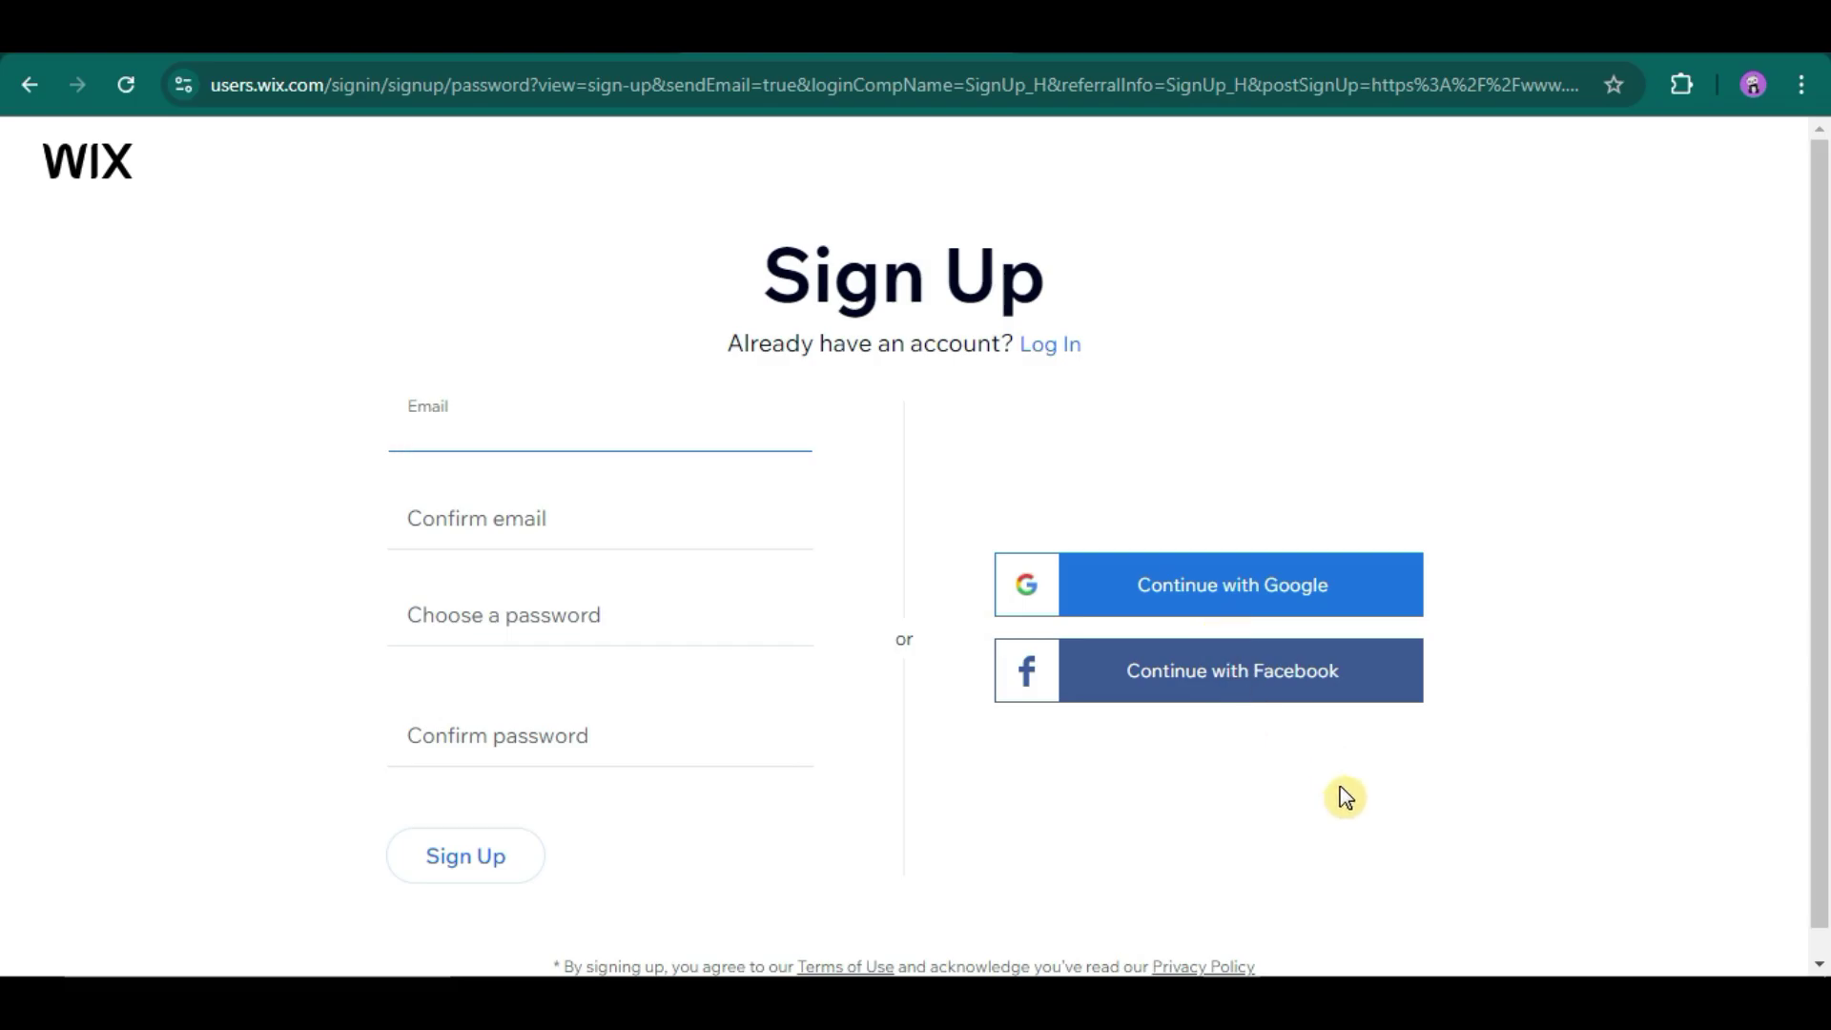
{"action": "left_click", "coordinate": [1292, 603]}
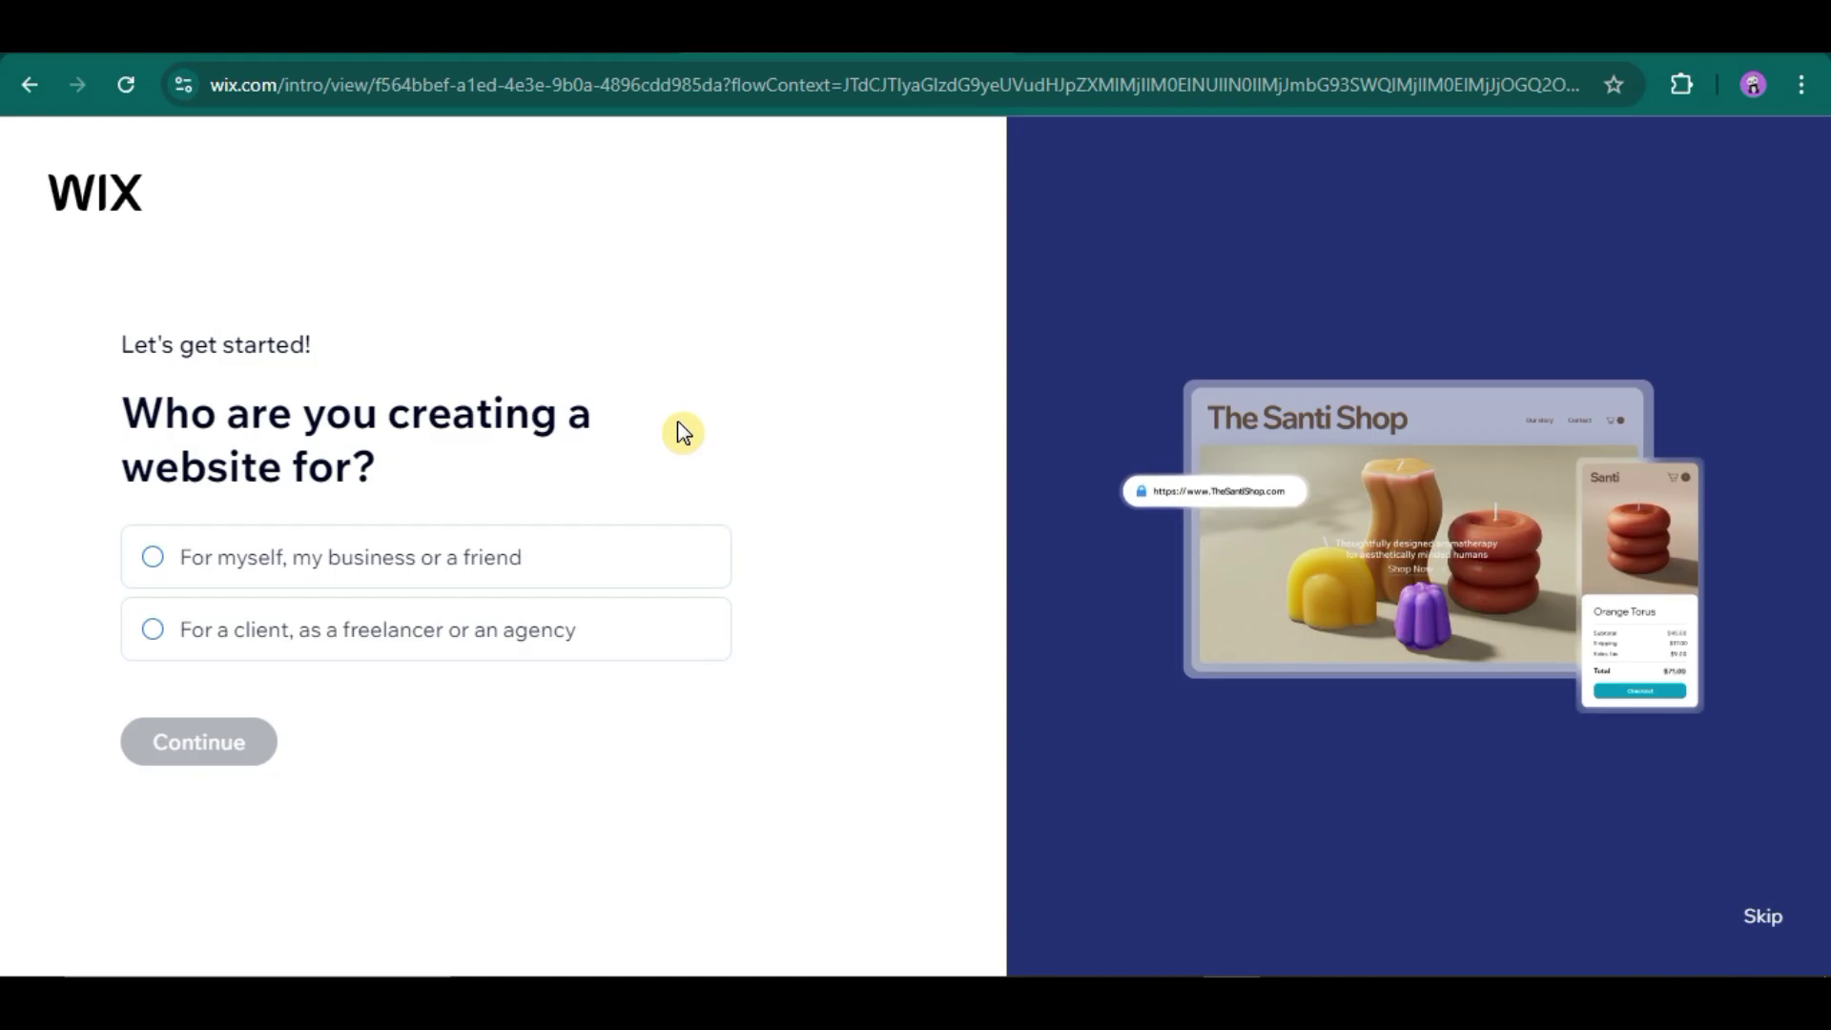
Step: Specify that the website is for myself, my business or a friend, and set its type to Online Clothes Store
{"action": "left_click", "coordinate": [556, 556]}
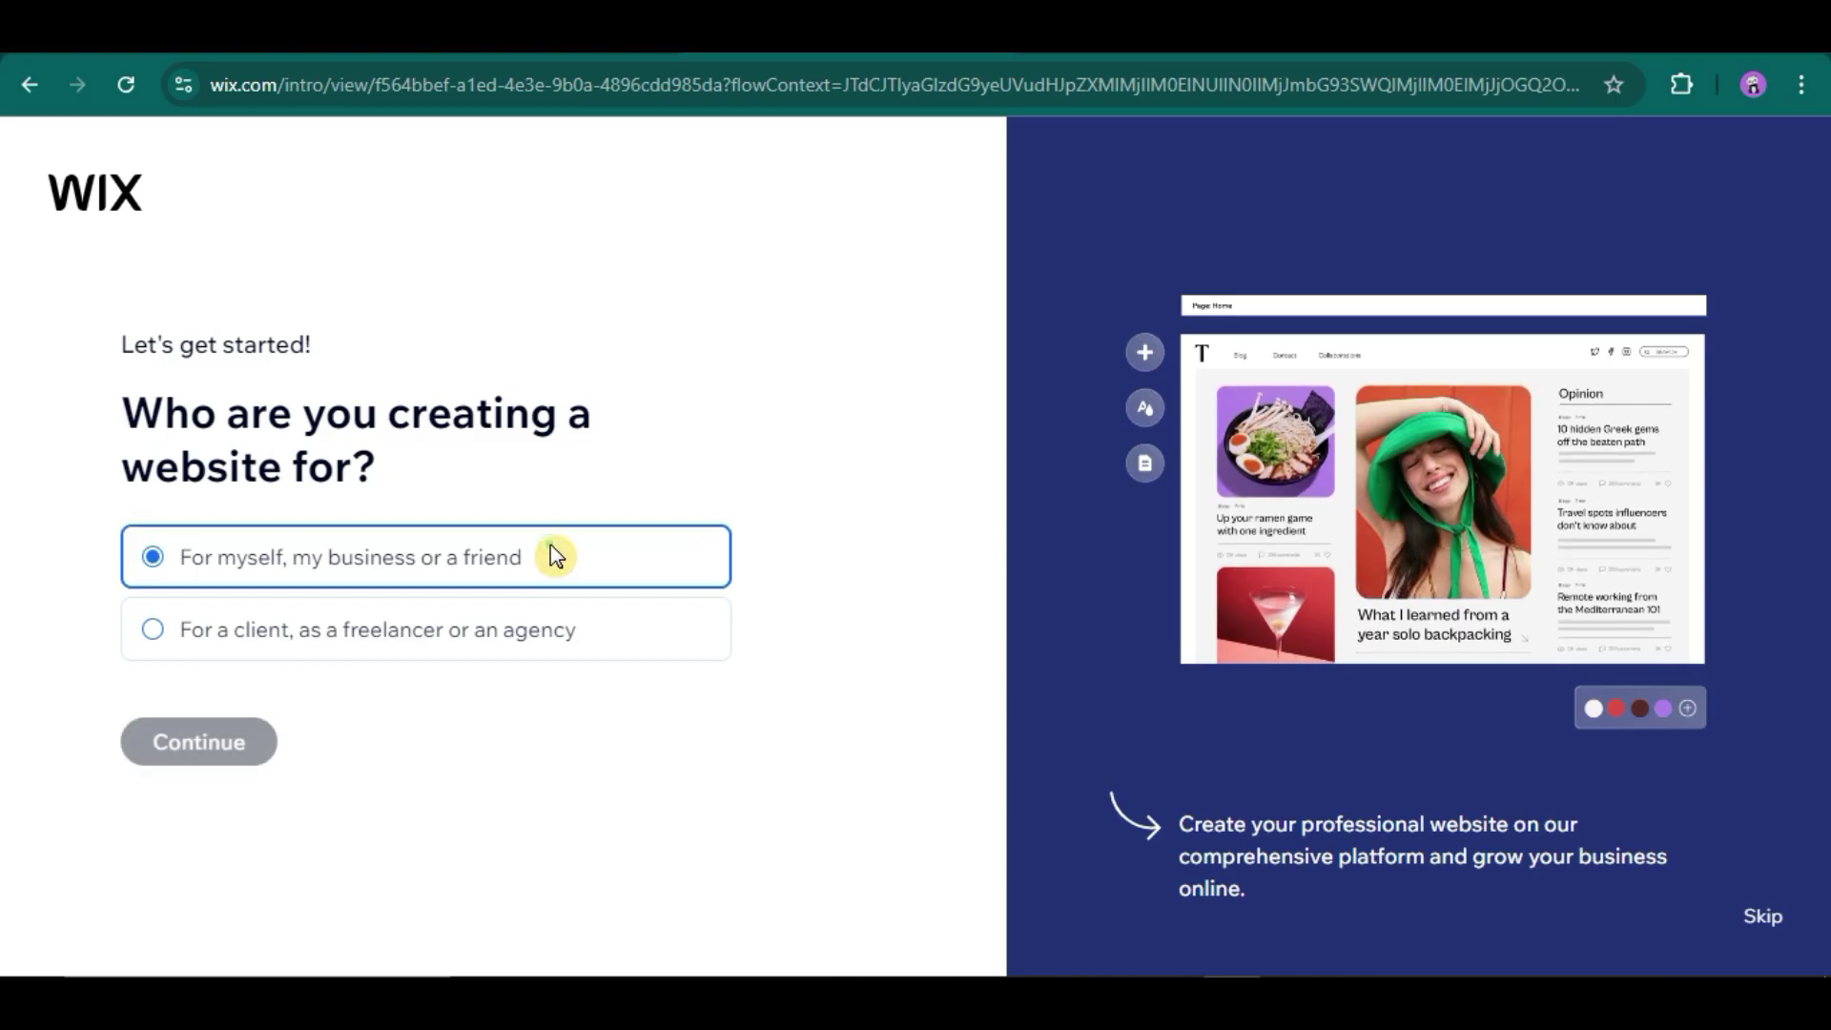
{"action": "left_click", "coordinate": [259, 746]}
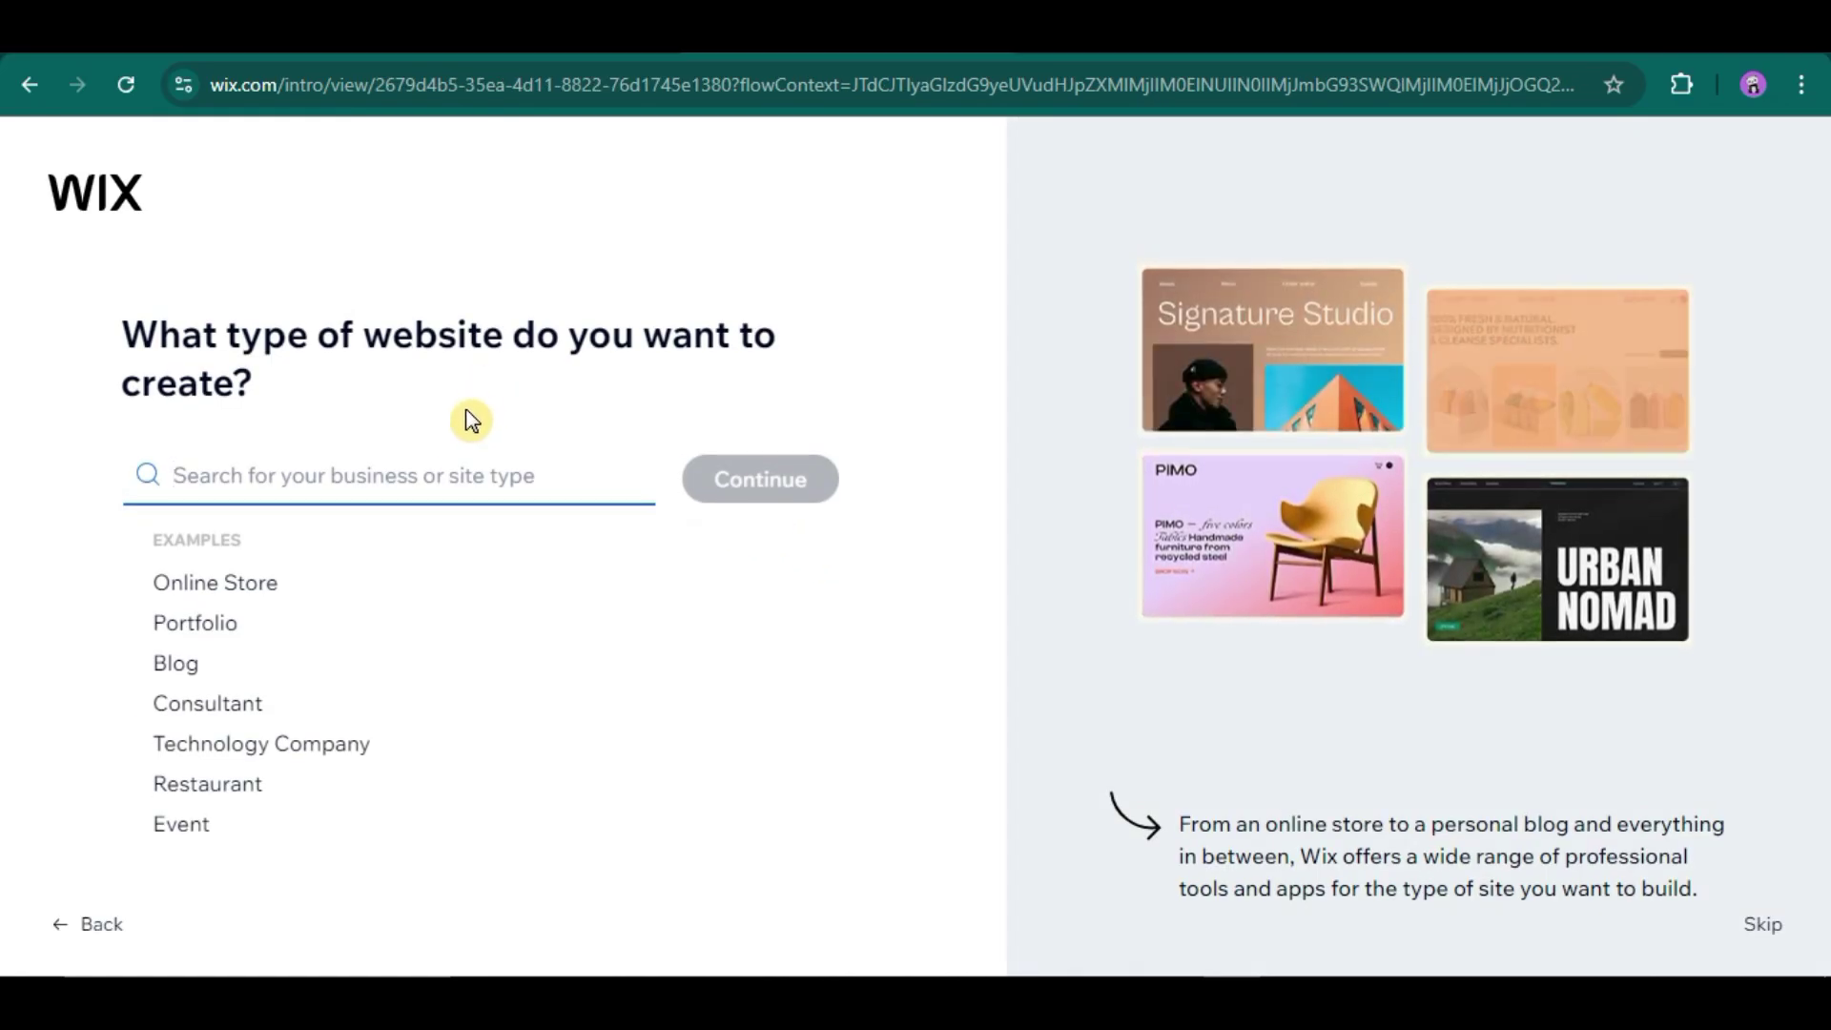
{"action": "left_click", "coordinate": [259, 585]}
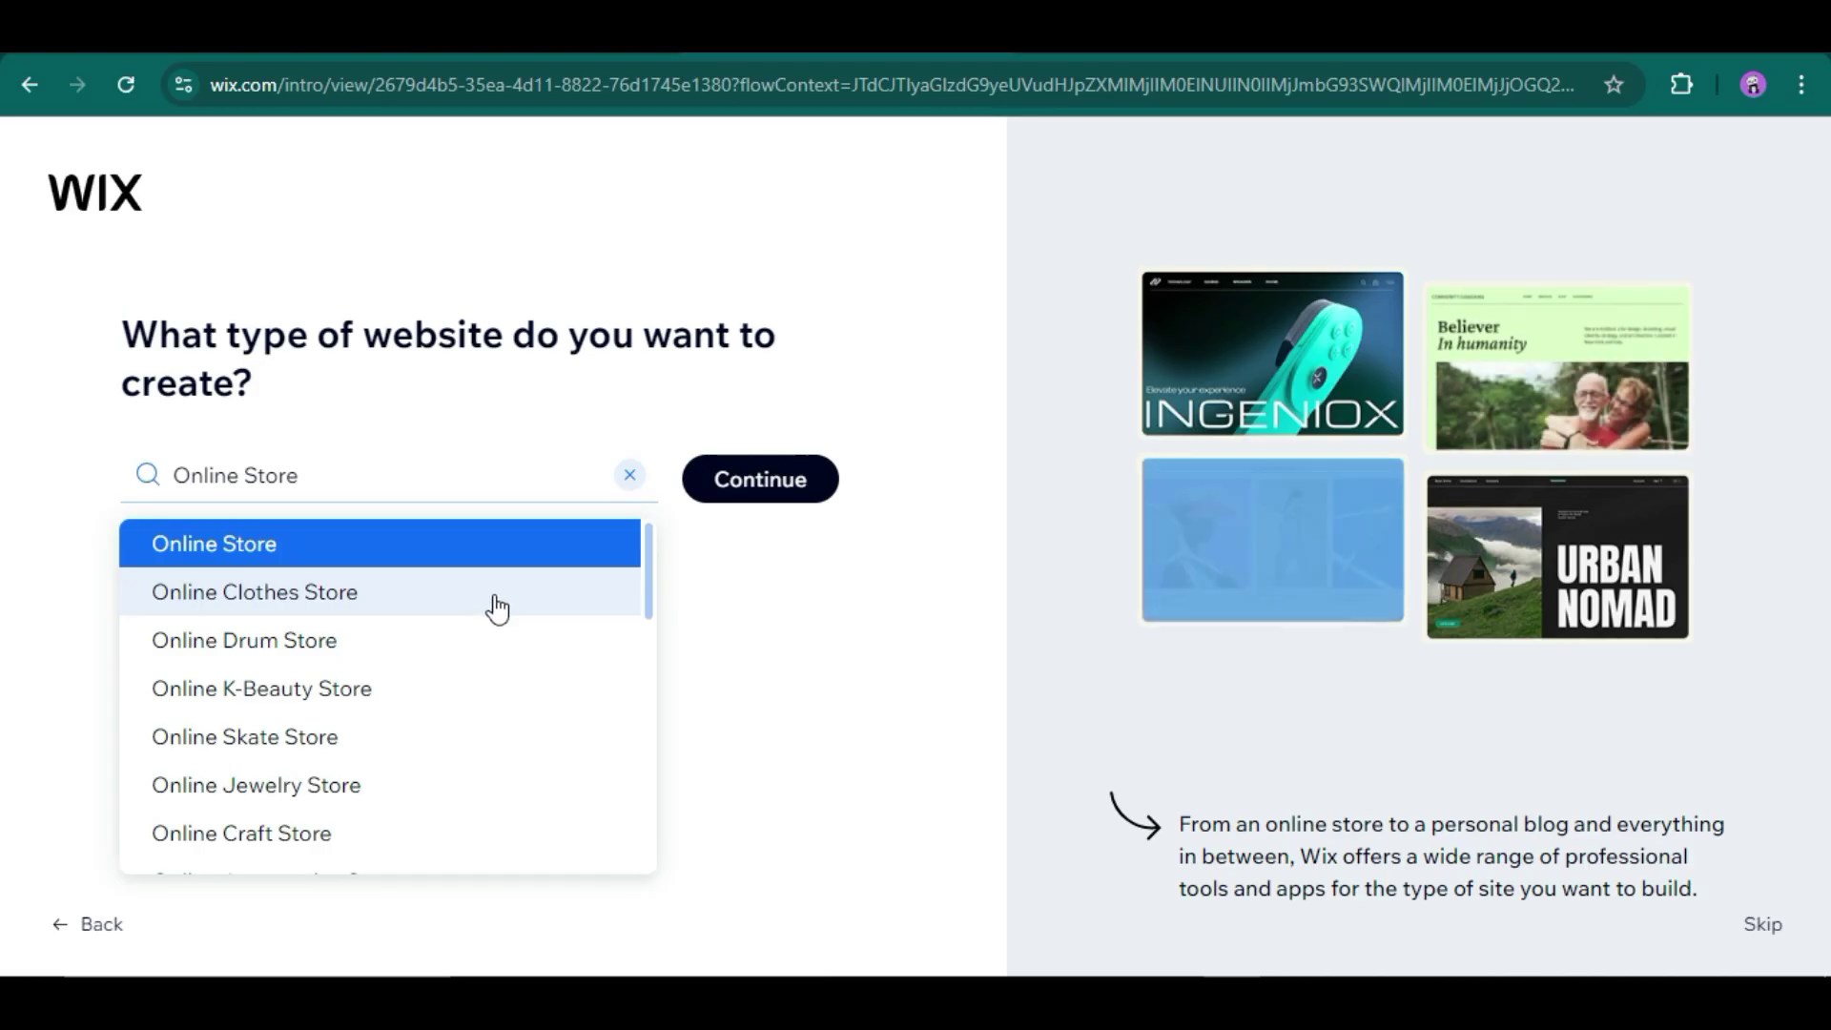
{"action": "scroll", "coordinate": [482, 629], "scroll_direction": "down", "scroll_amount": 9}
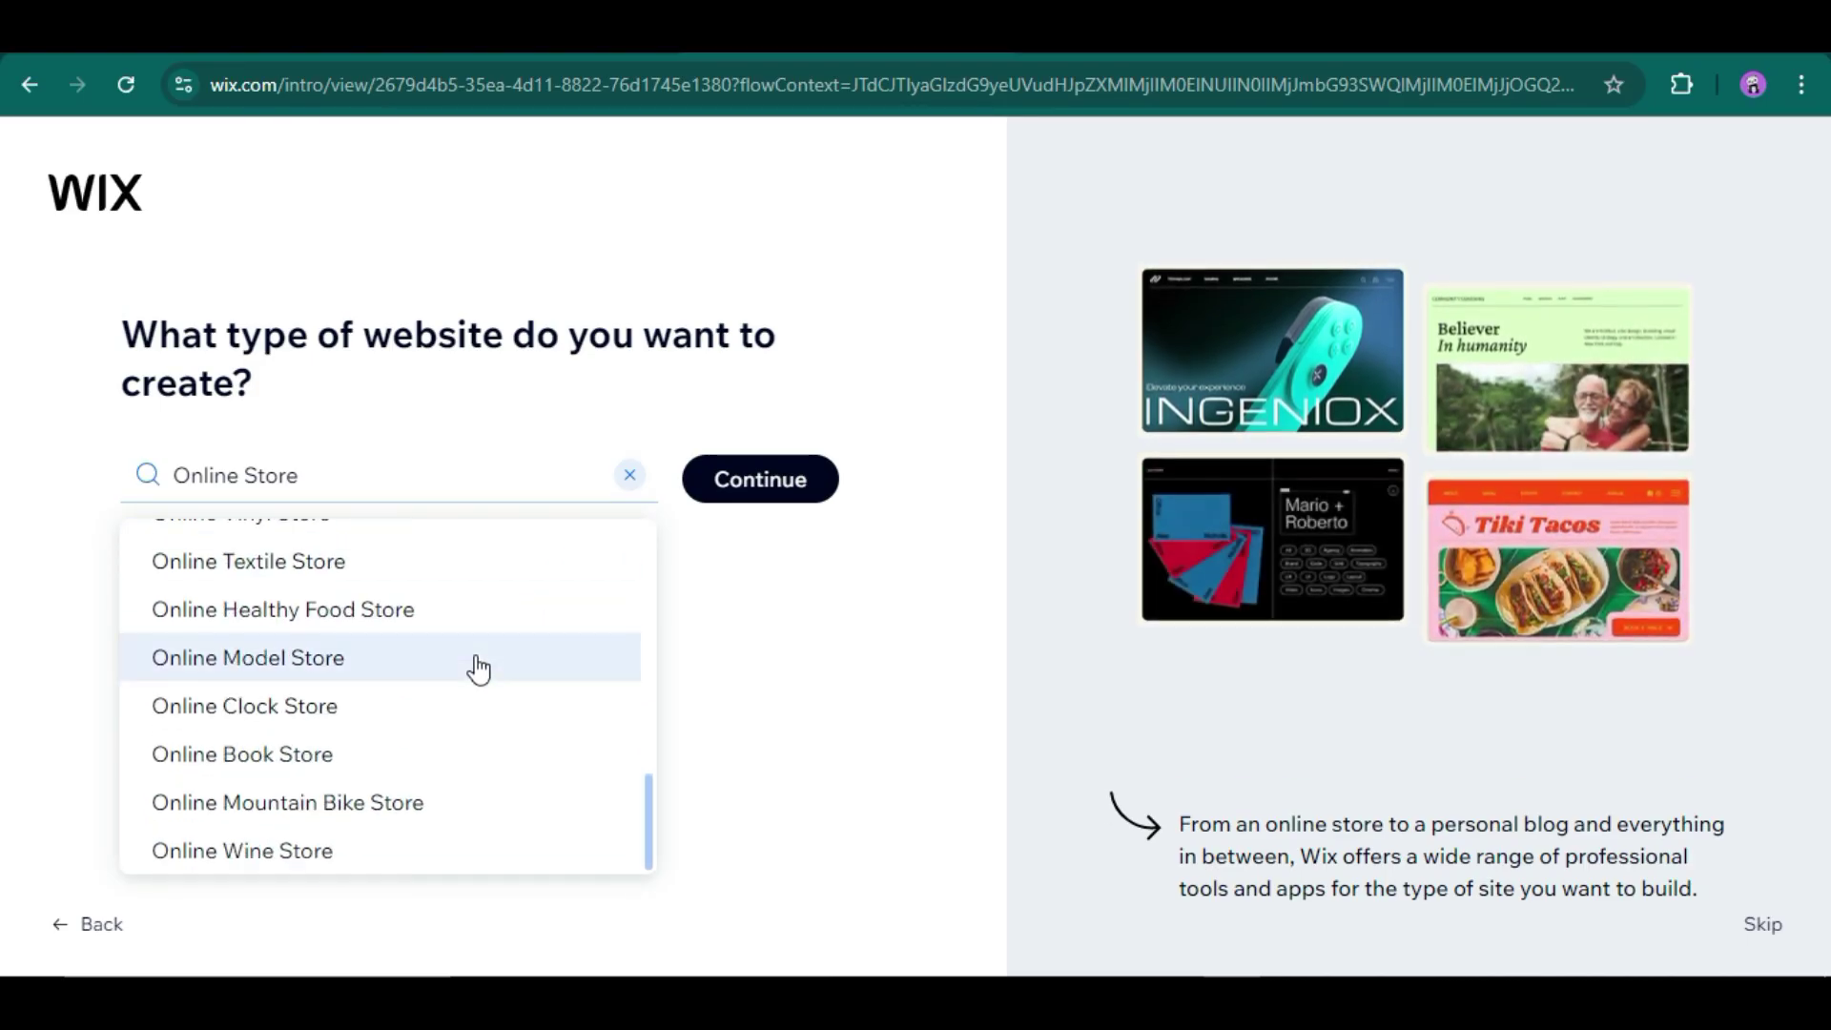
{"action": "scroll", "coordinate": [495, 838], "scroll_direction": "up", "scroll_amount": 10}
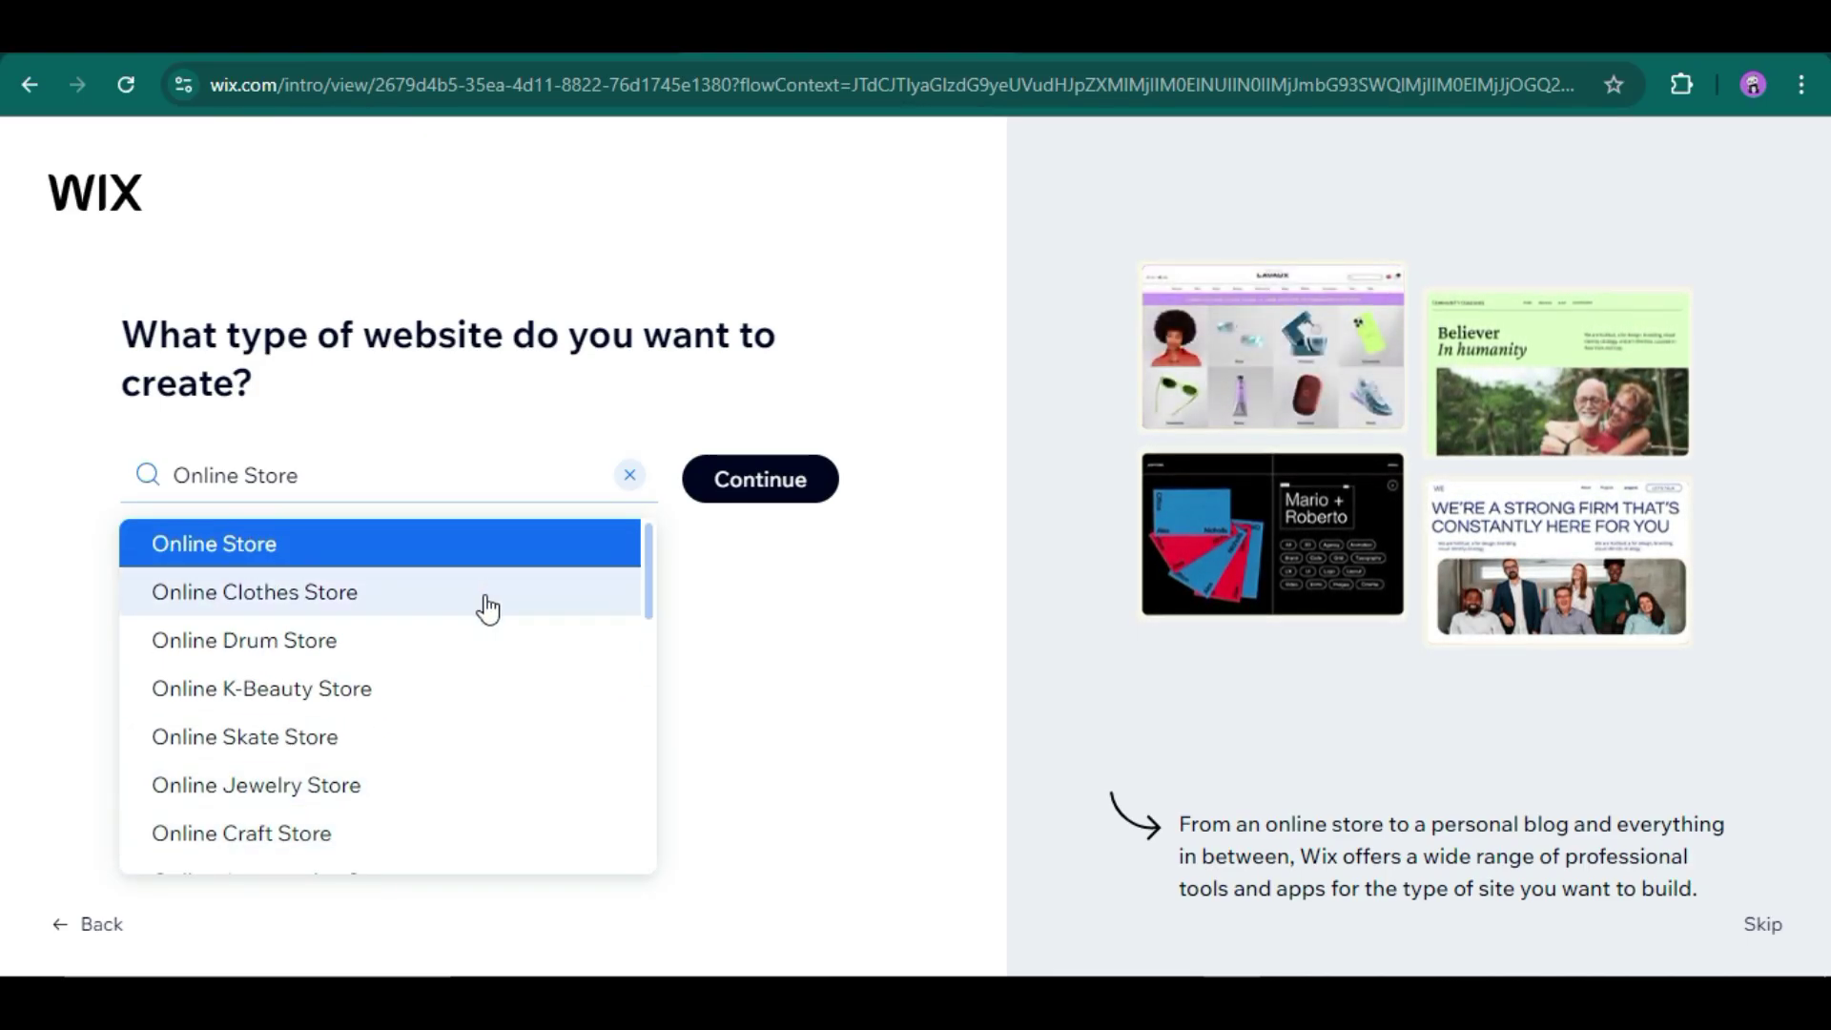
{"action": "left_click", "coordinate": [486, 604]}
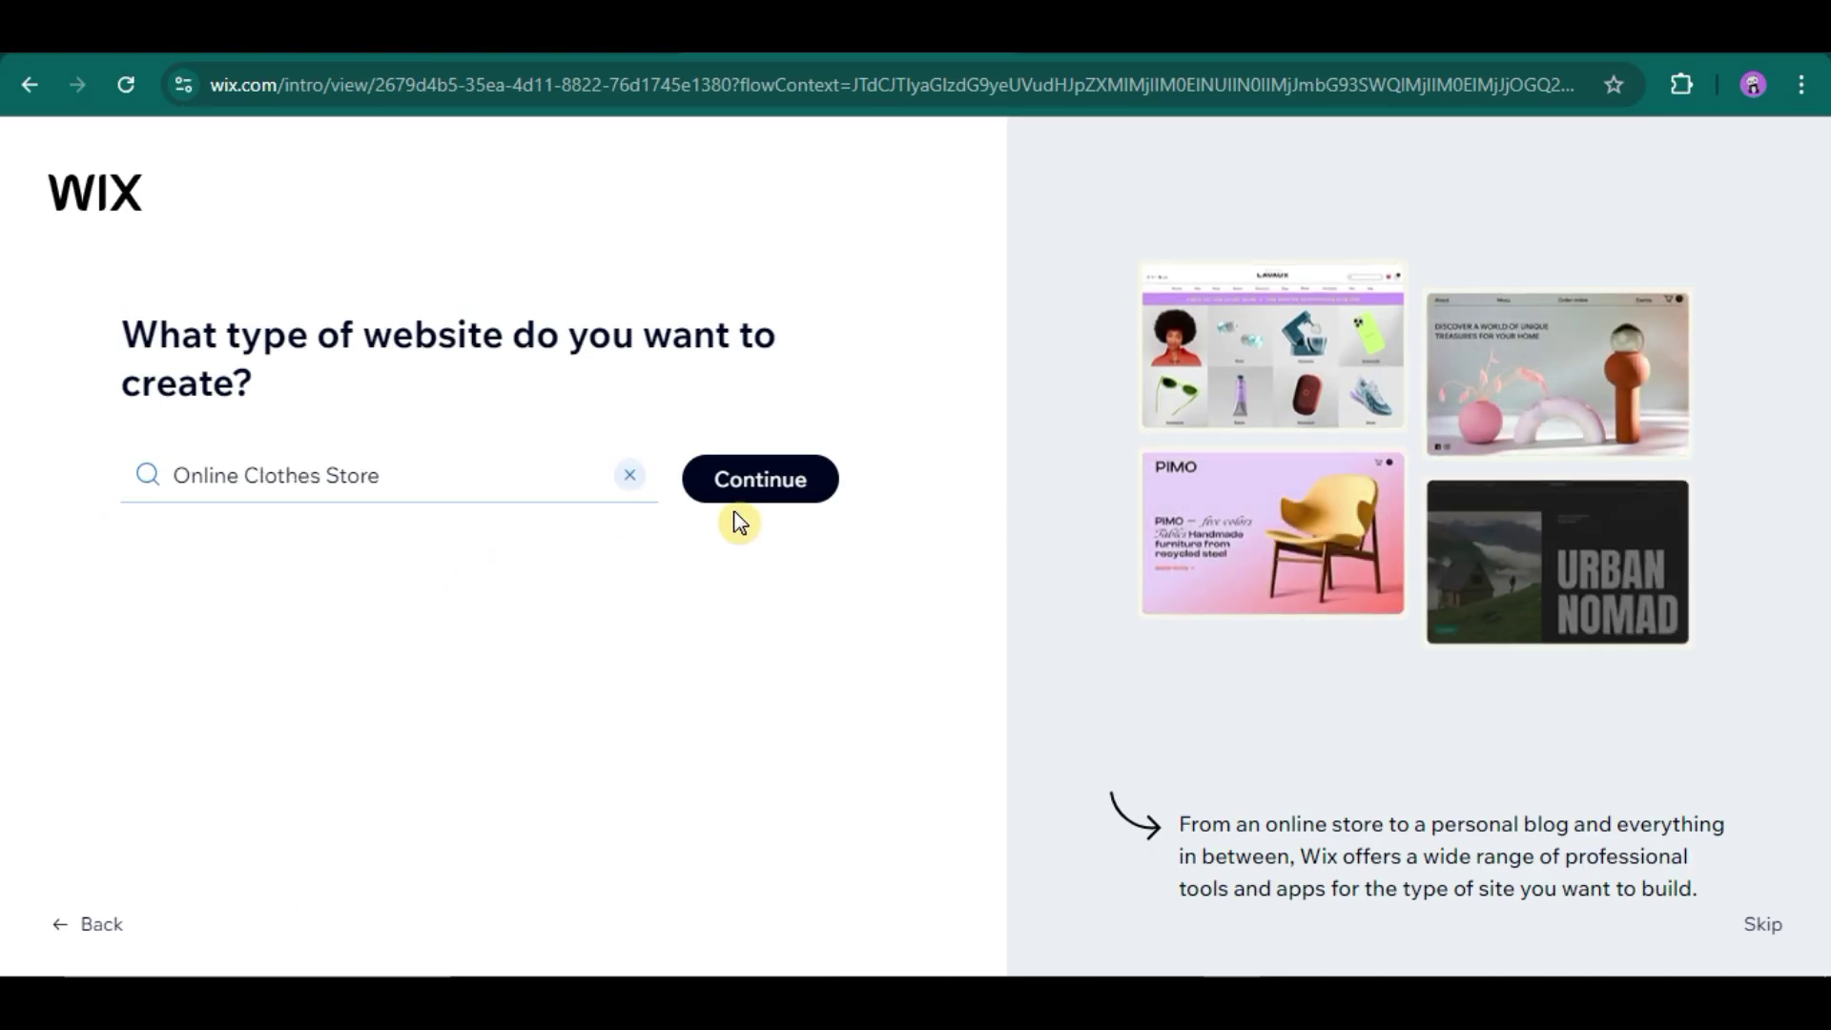
{"action": "left_click", "coordinate": [753, 491]}
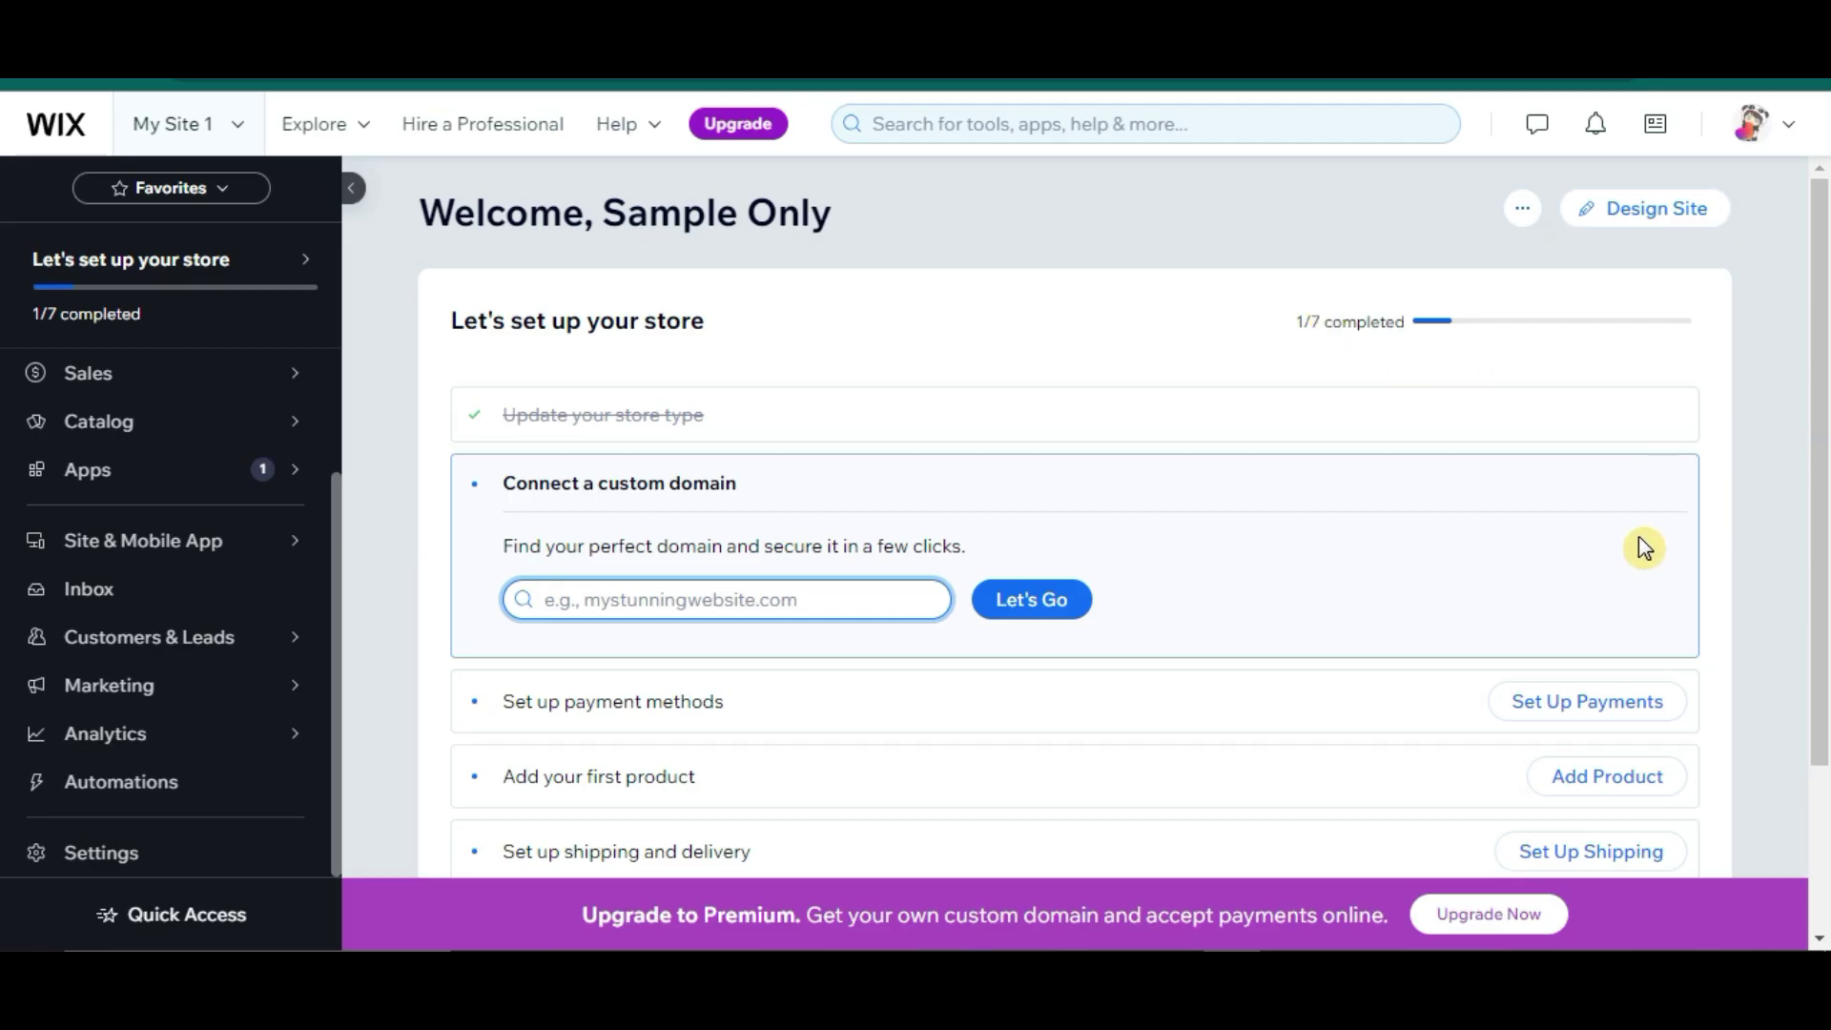
Step: Open the settings of My Site 1 and dismiss the favorites tip
{"action": "scroll", "coordinate": [1716, 496], "scroll_direction": "down", "scroll_amount": 2}
{"action": "scroll", "coordinate": [1774, 453], "scroll_direction": "down", "scroll_amount": 1}
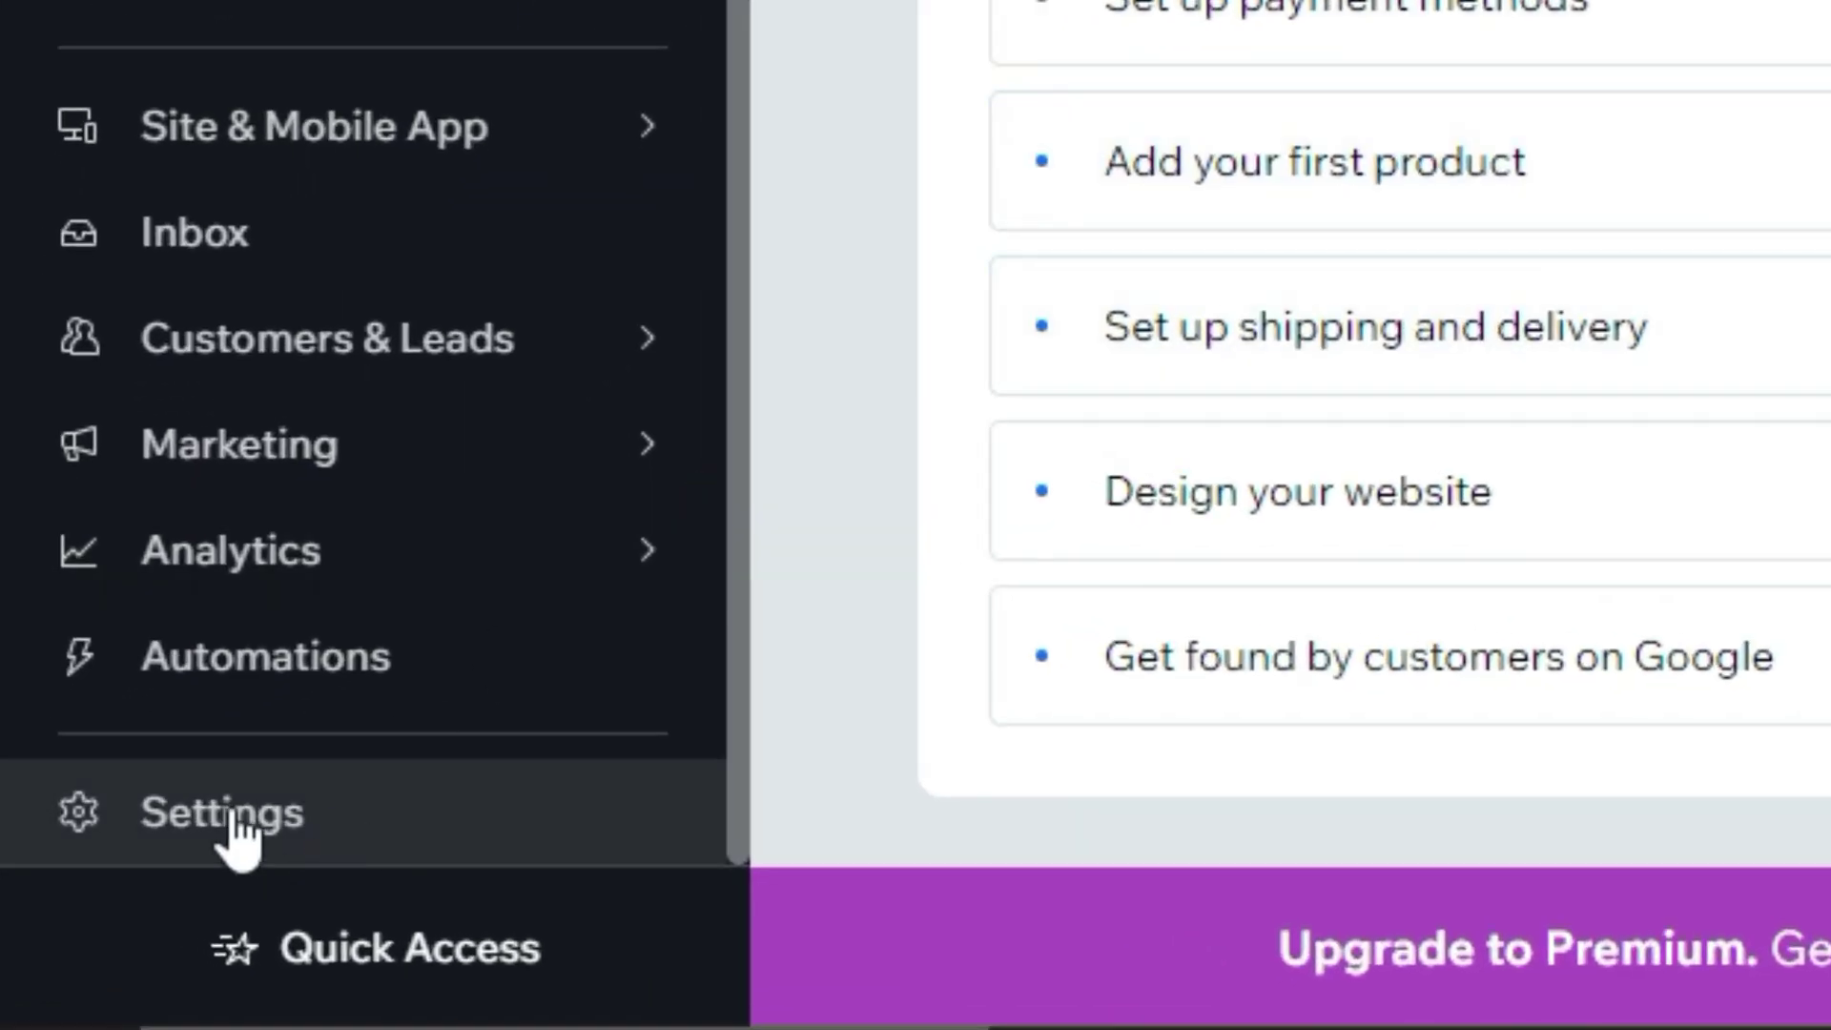
{"action": "left_click", "coordinate": [269, 826]}
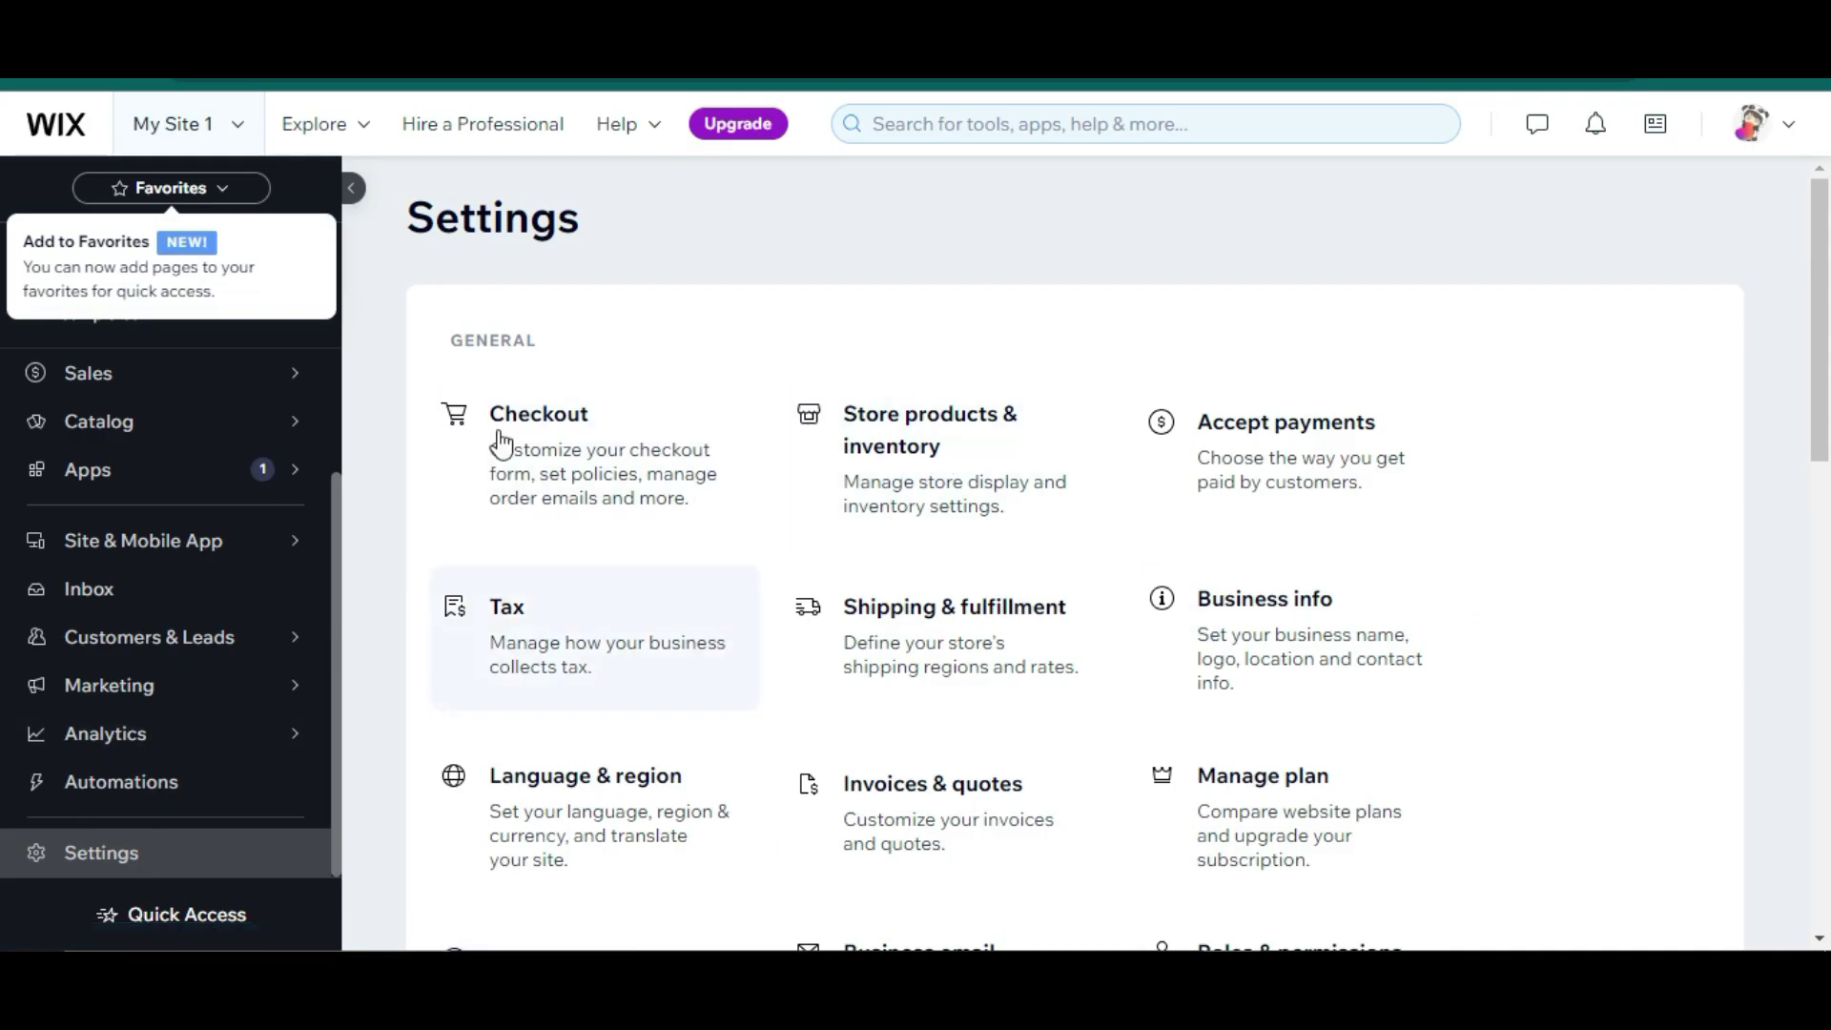
{"action": "left_click", "coordinate": [1580, 629]}
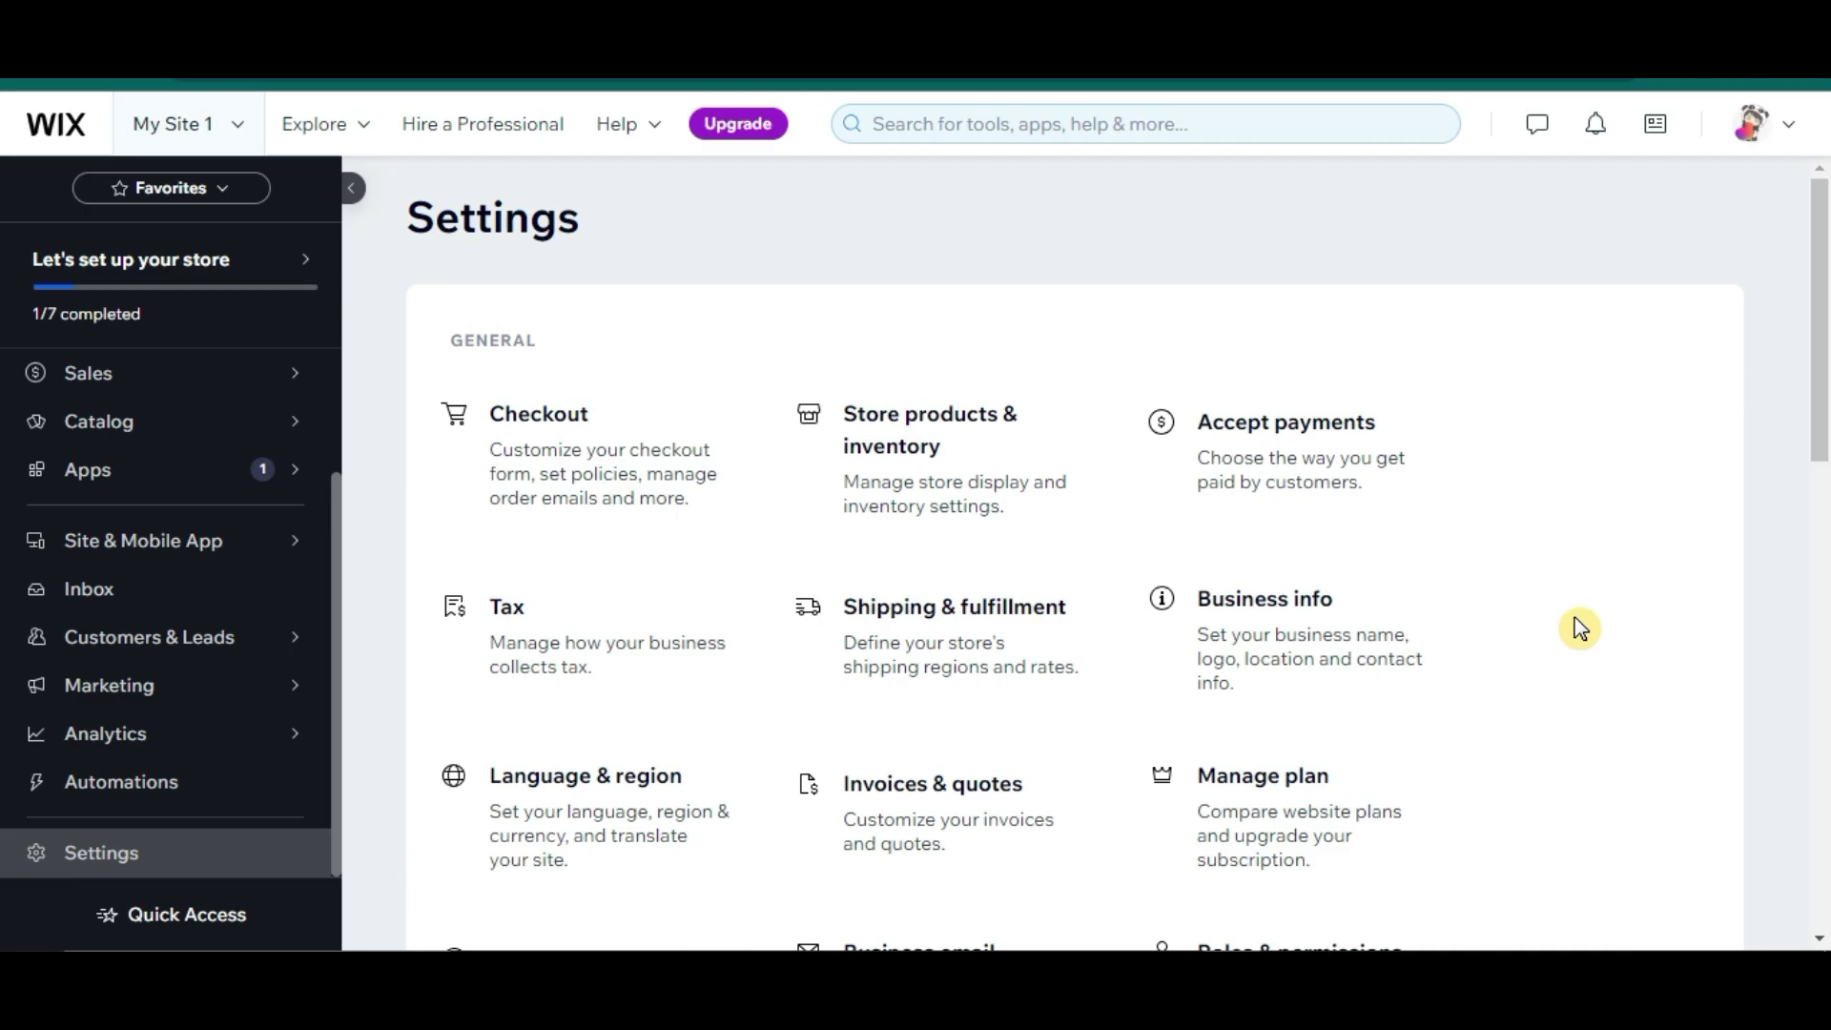
Step: Open the Accept payments settings and close the business location prompt
{"action": "scroll", "coordinate": [1580, 629], "scroll_direction": "down", "scroll_amount": 2}
{"action": "scroll", "coordinate": [1580, 629], "scroll_direction": "up", "scroll_amount": 2}
{"action": "left_click", "coordinate": [1343, 491]}
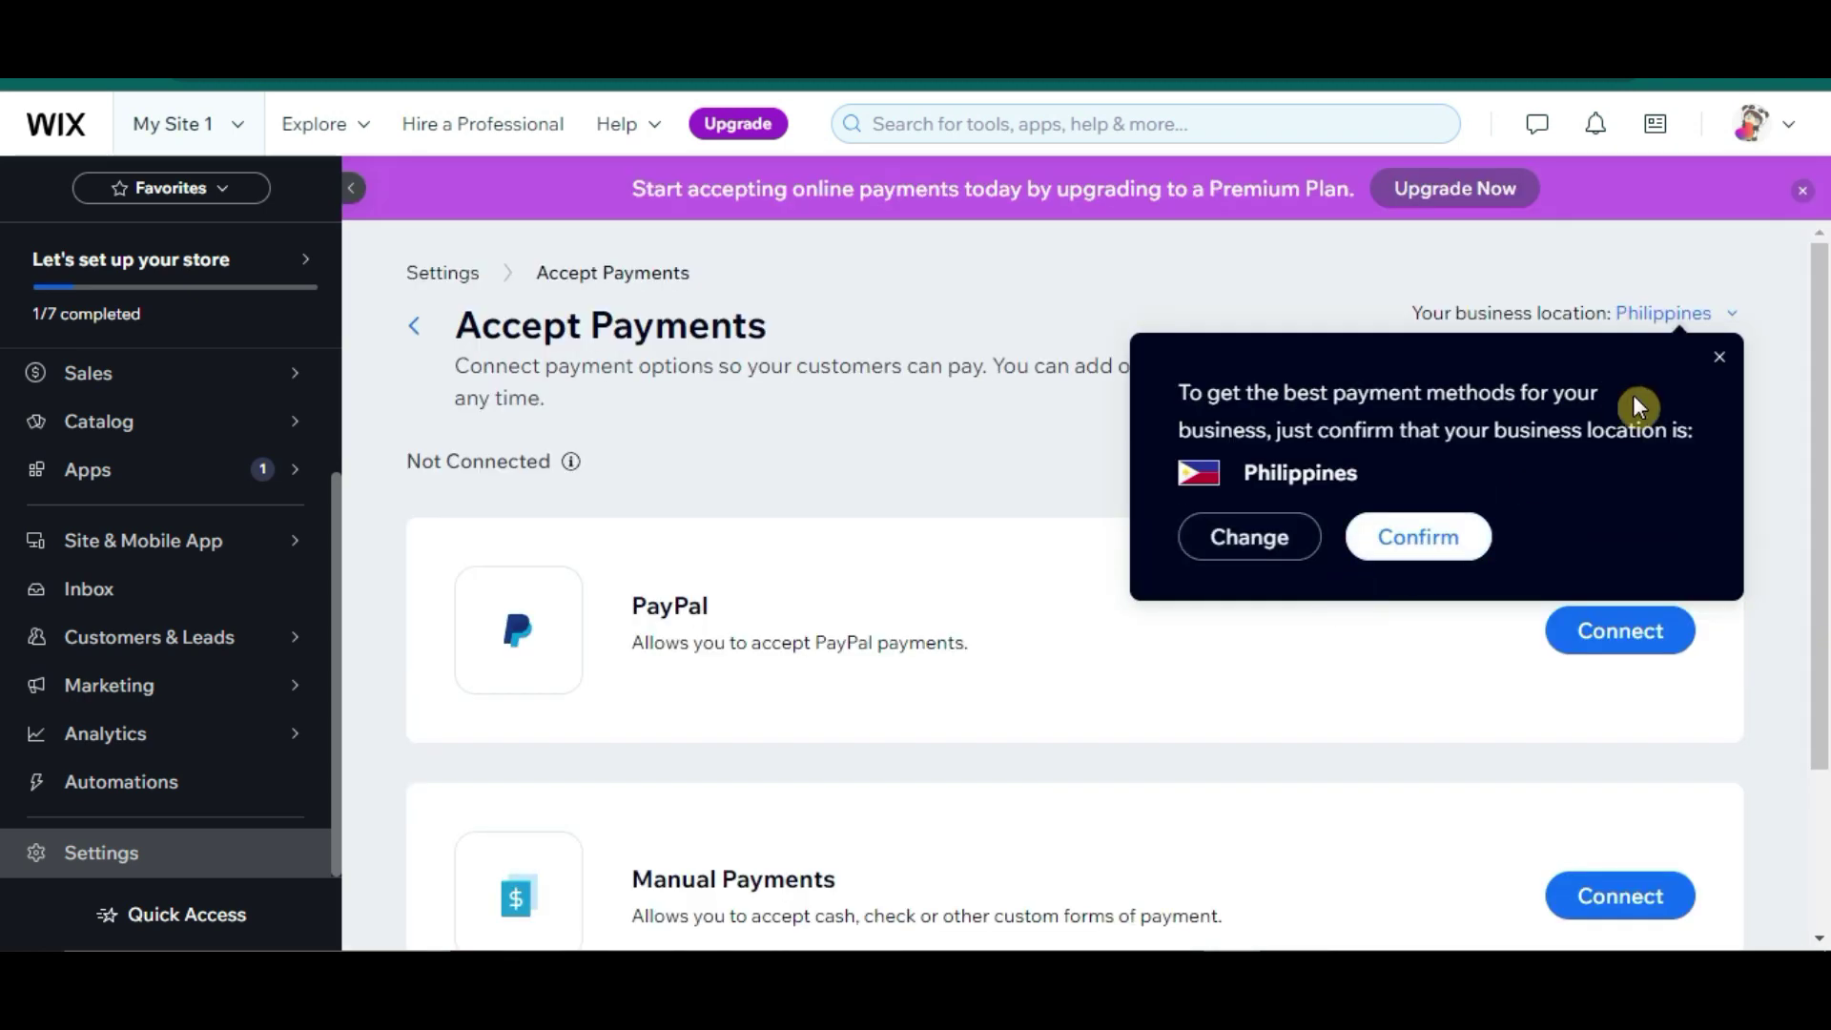
{"action": "left_click", "coordinate": [1734, 362]}
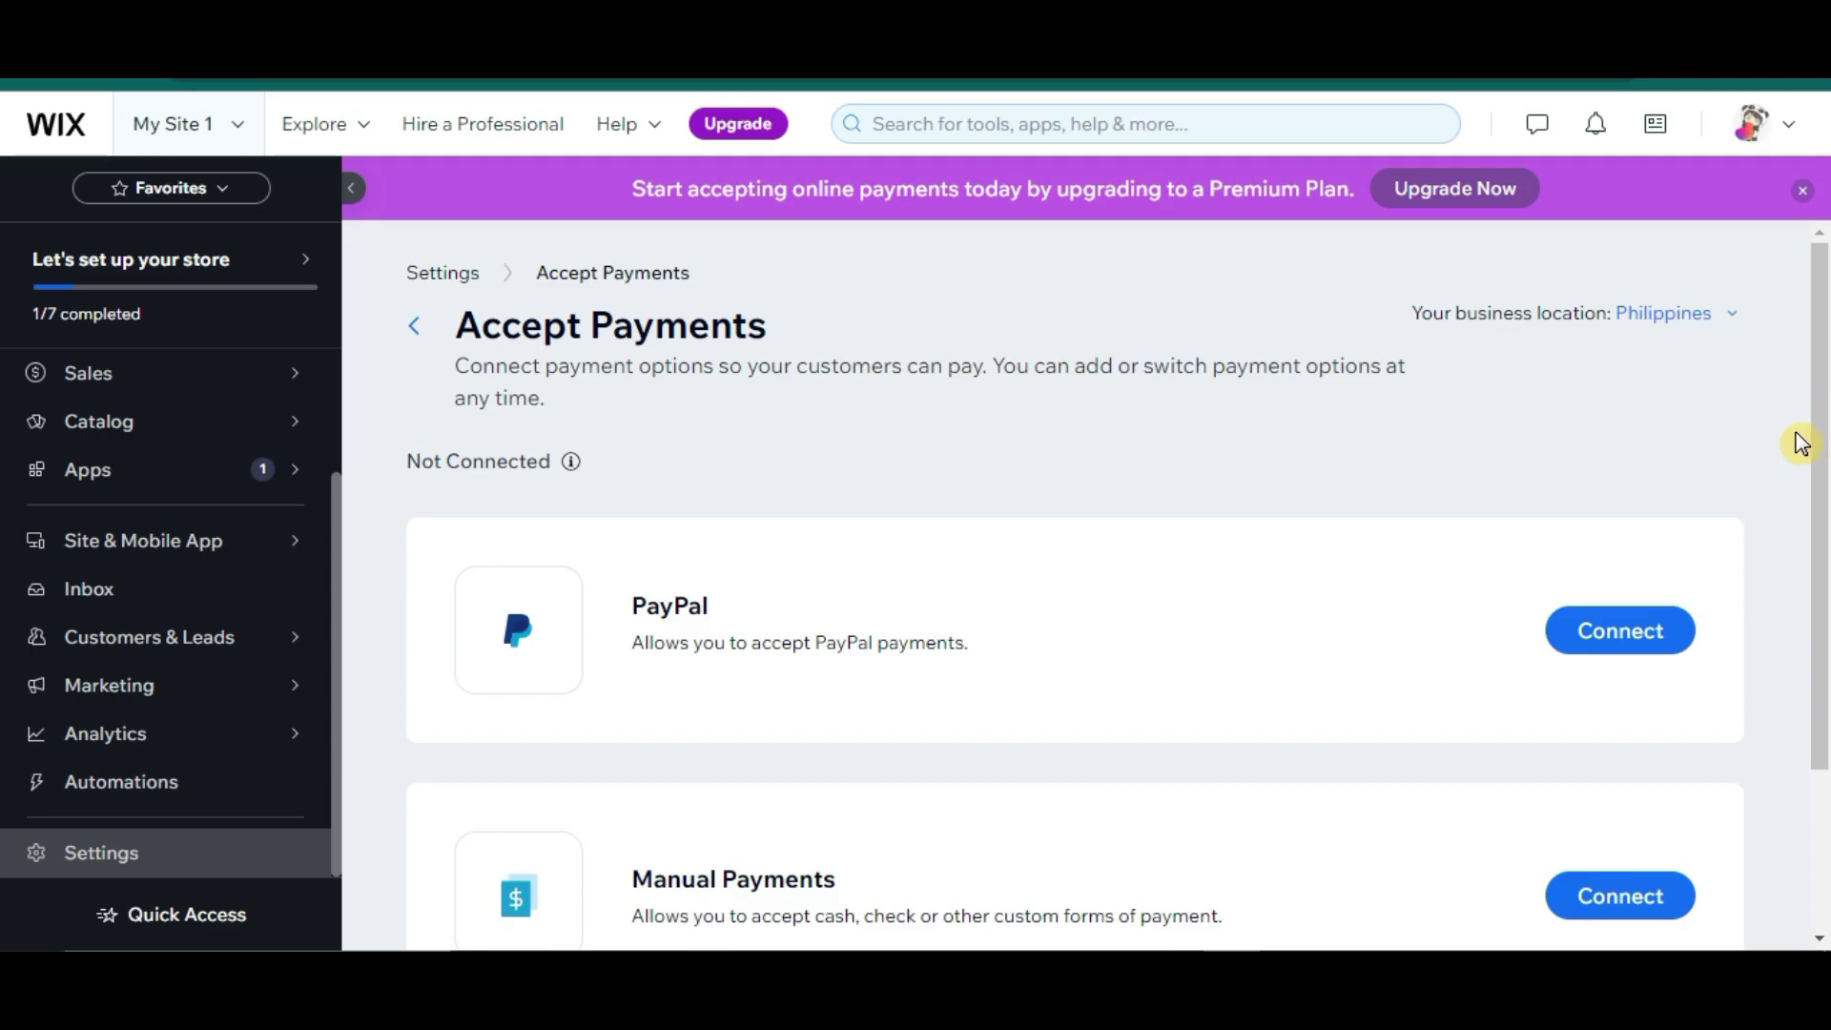
Step: Show more payment options for the store and look through the additional payment providers
{"action": "scroll", "coordinate": [1799, 441], "scroll_direction": "down", "scroll_amount": 3}
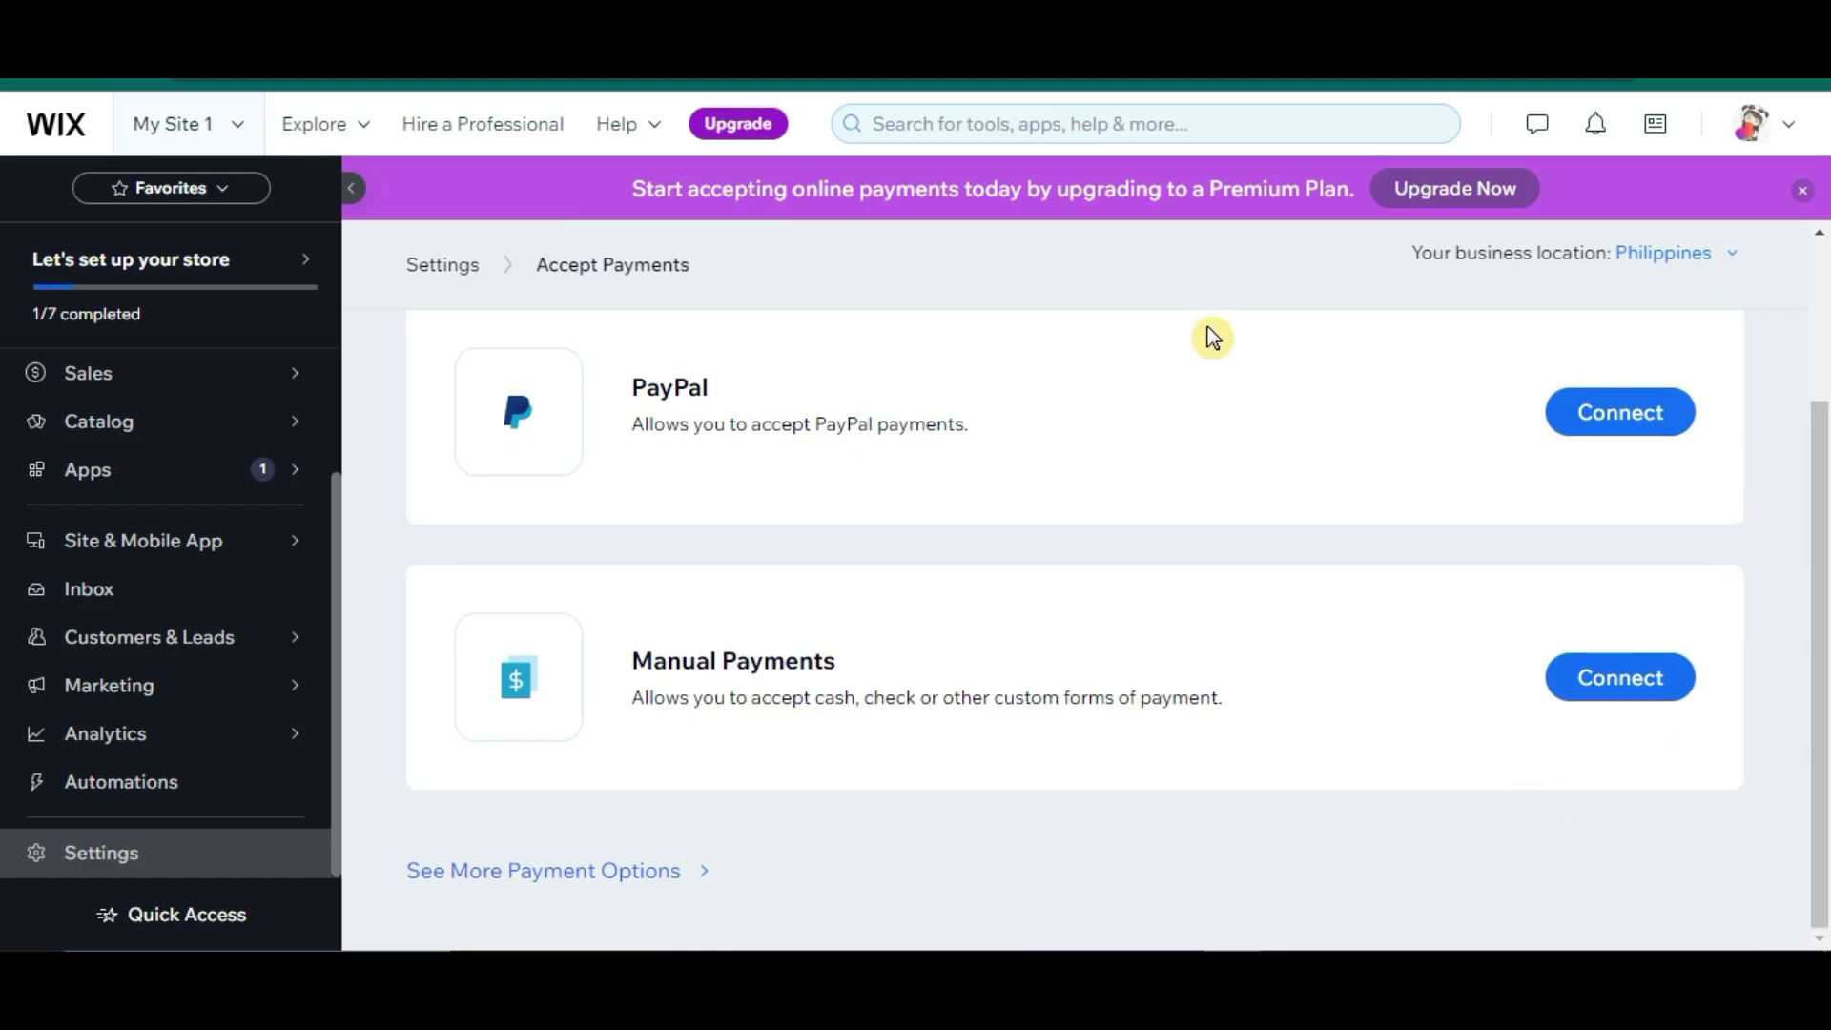
{"action": "scroll", "coordinate": [974, 532], "scroll_direction": "up", "scroll_amount": 3}
{"action": "scroll", "coordinate": [975, 532], "scroll_direction": "down", "scroll_amount": 3}
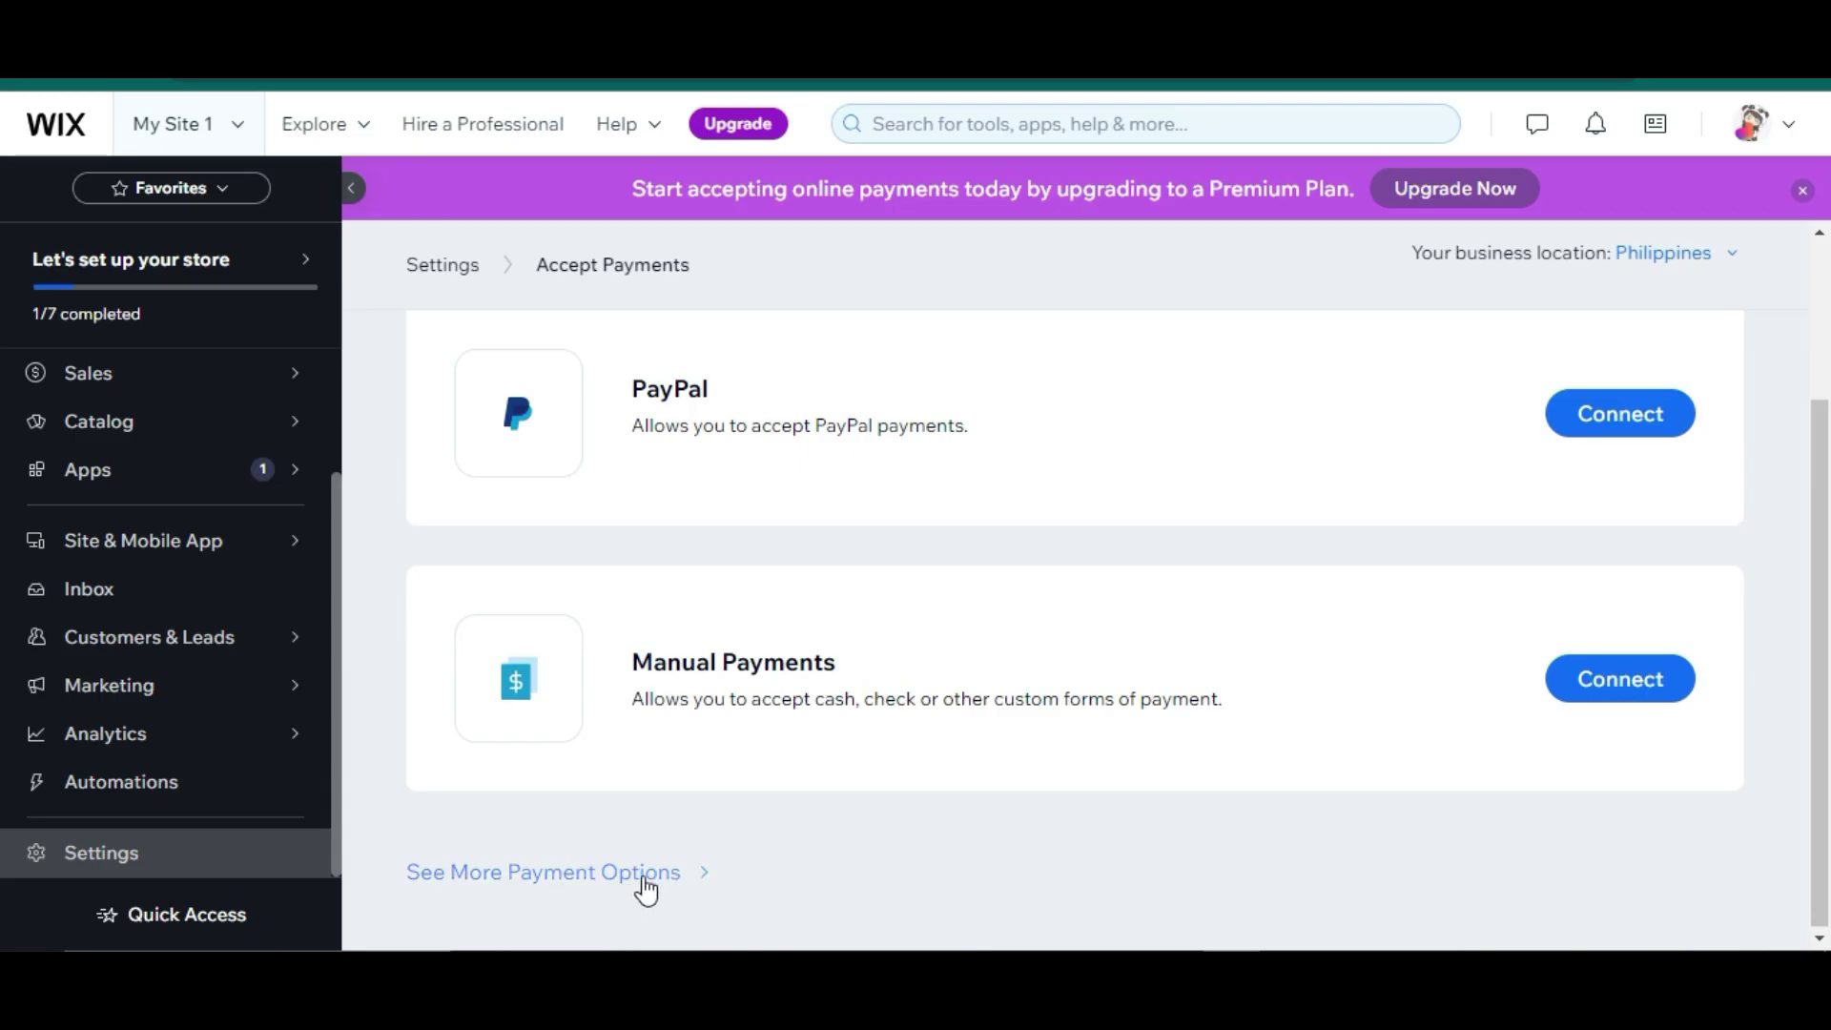
{"action": "left_click", "coordinate": [594, 876]}
{"action": "scroll", "coordinate": [1070, 544], "scroll_direction": "down", "scroll_amount": 5}
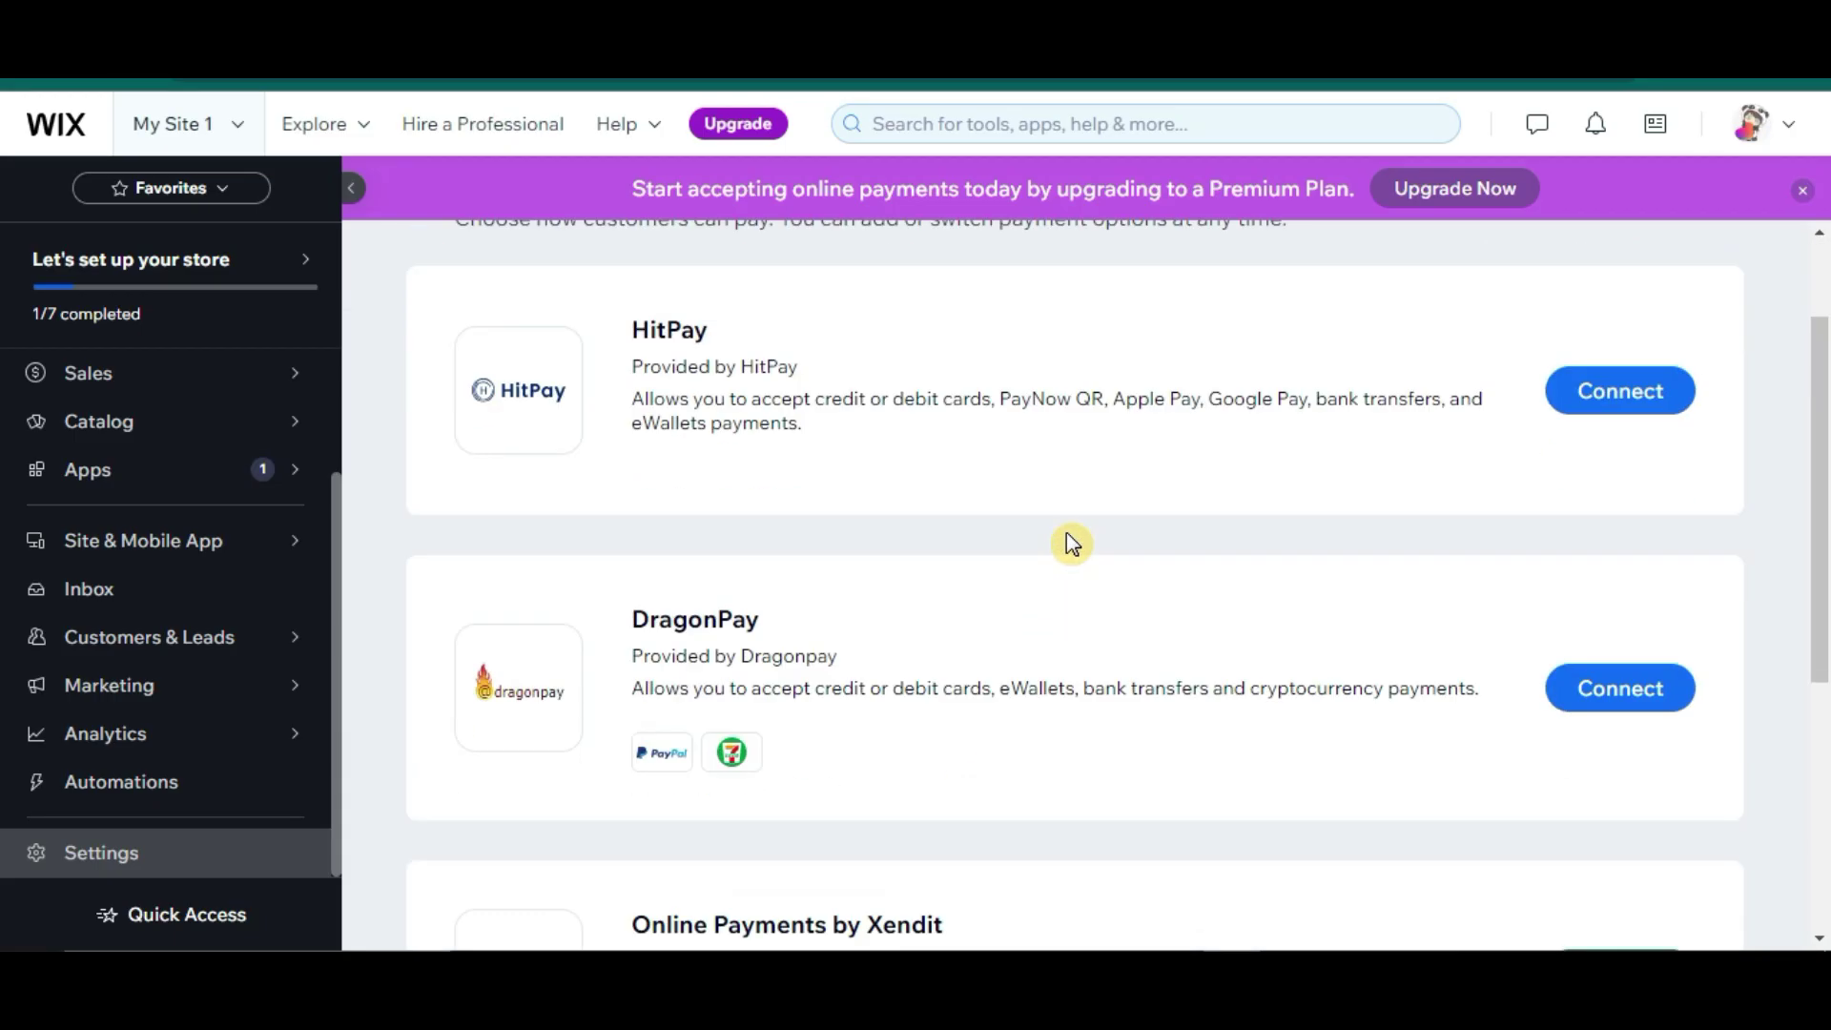
Step: Return from the additional payment options to the Accept Payments settings and change the business location to Canada
{"action": "scroll", "coordinate": [1066, 532], "scroll_direction": "down", "scroll_amount": 2}
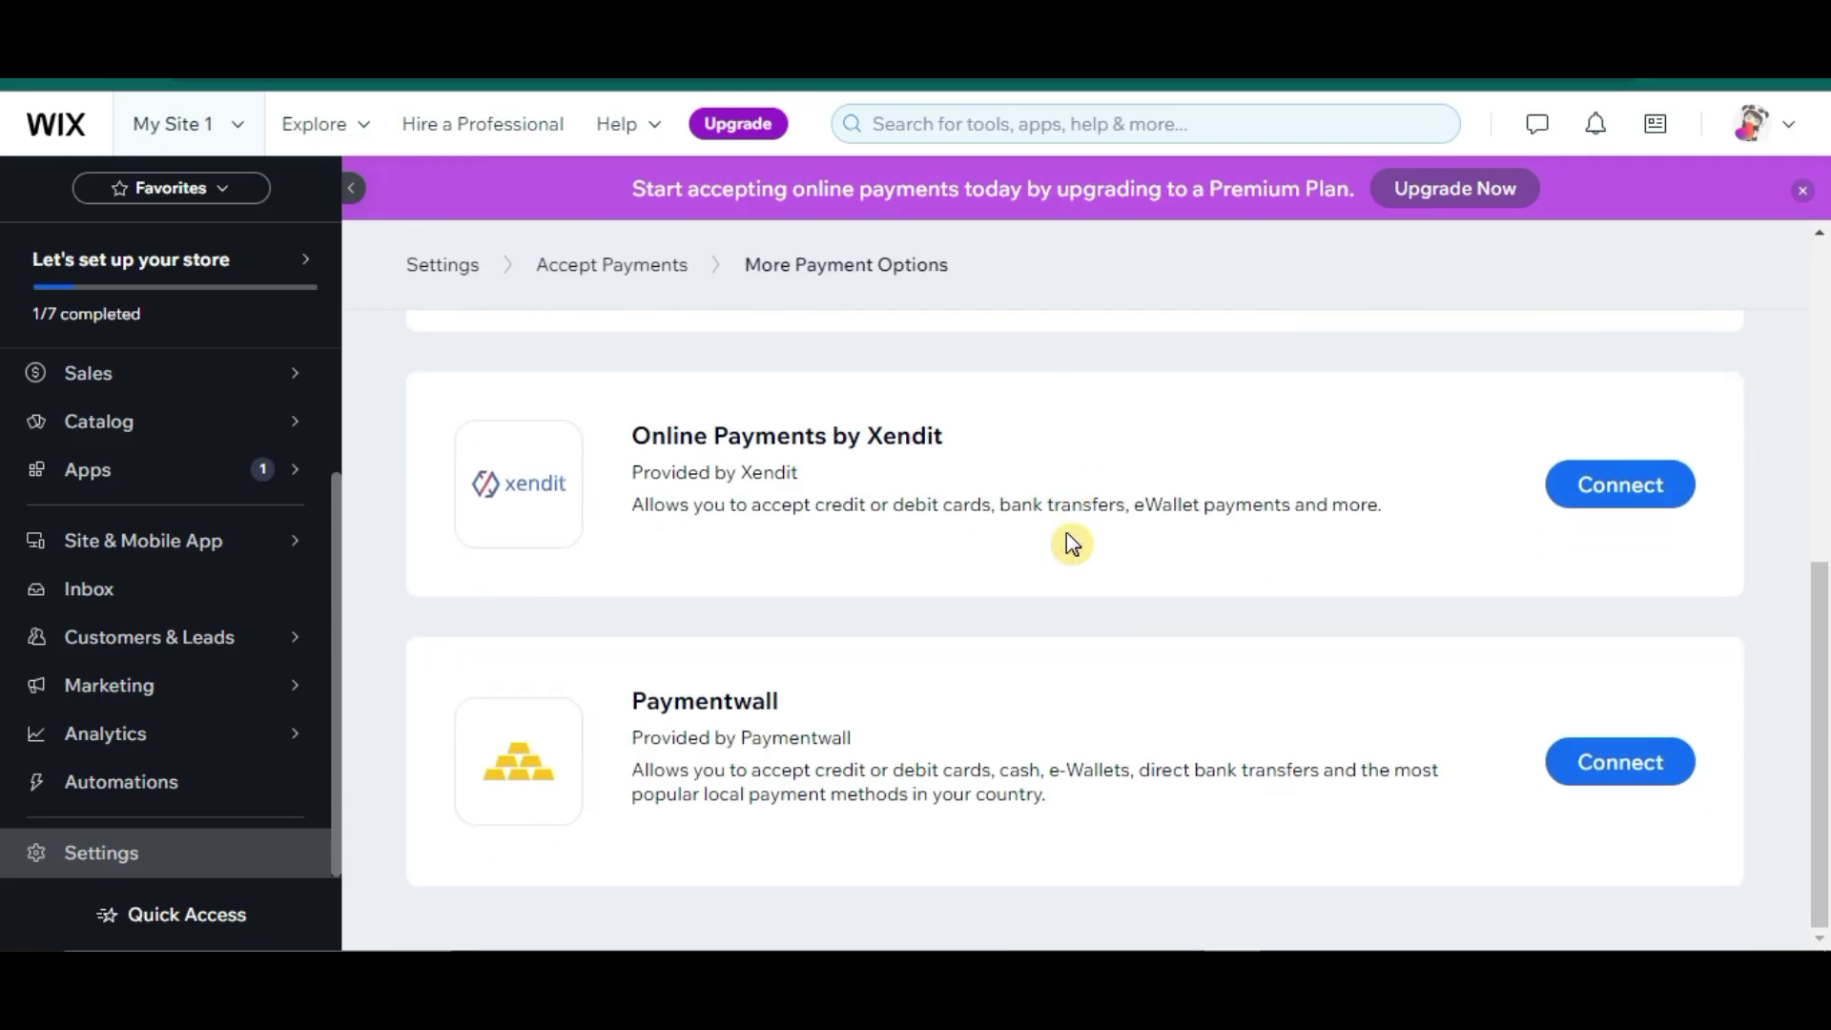
{"action": "scroll", "coordinate": [1072, 539], "scroll_direction": "up", "scroll_amount": 3}
{"action": "scroll", "coordinate": [1084, 546], "scroll_direction": "up", "scroll_amount": 4}
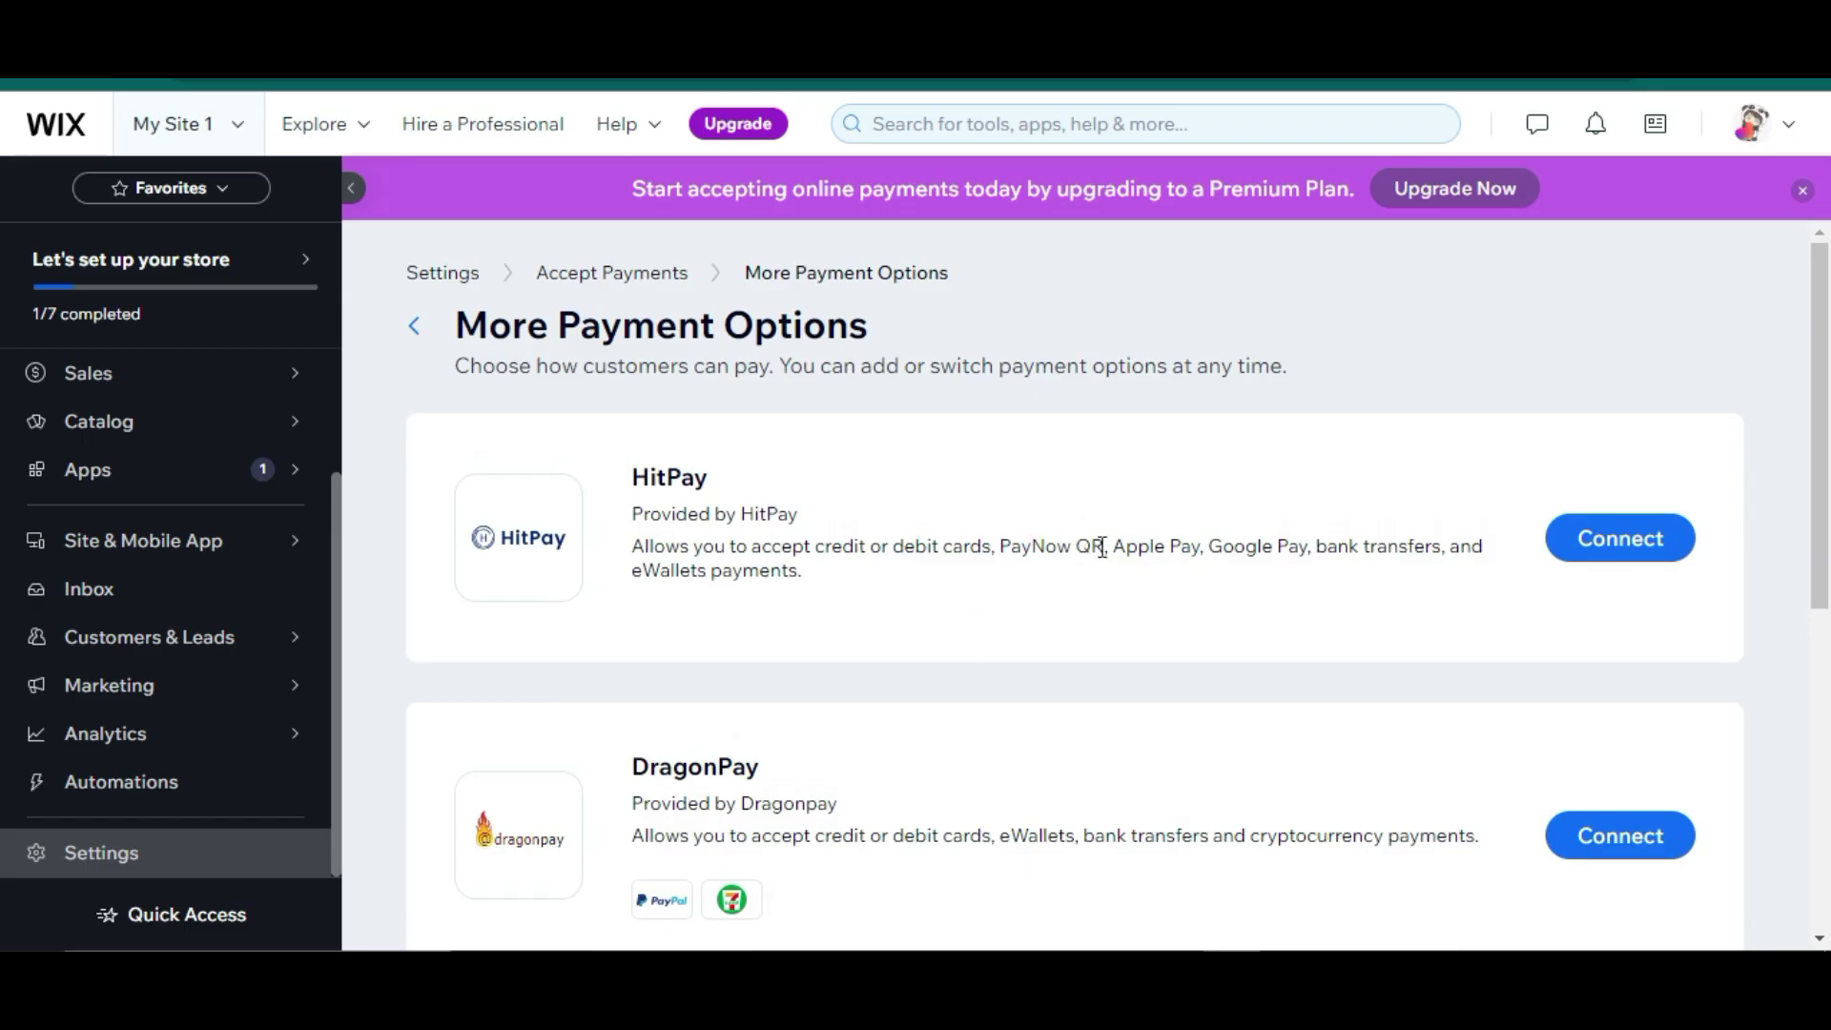
{"action": "scroll", "coordinate": [1102, 546], "scroll_direction": "down", "scroll_amount": 6}
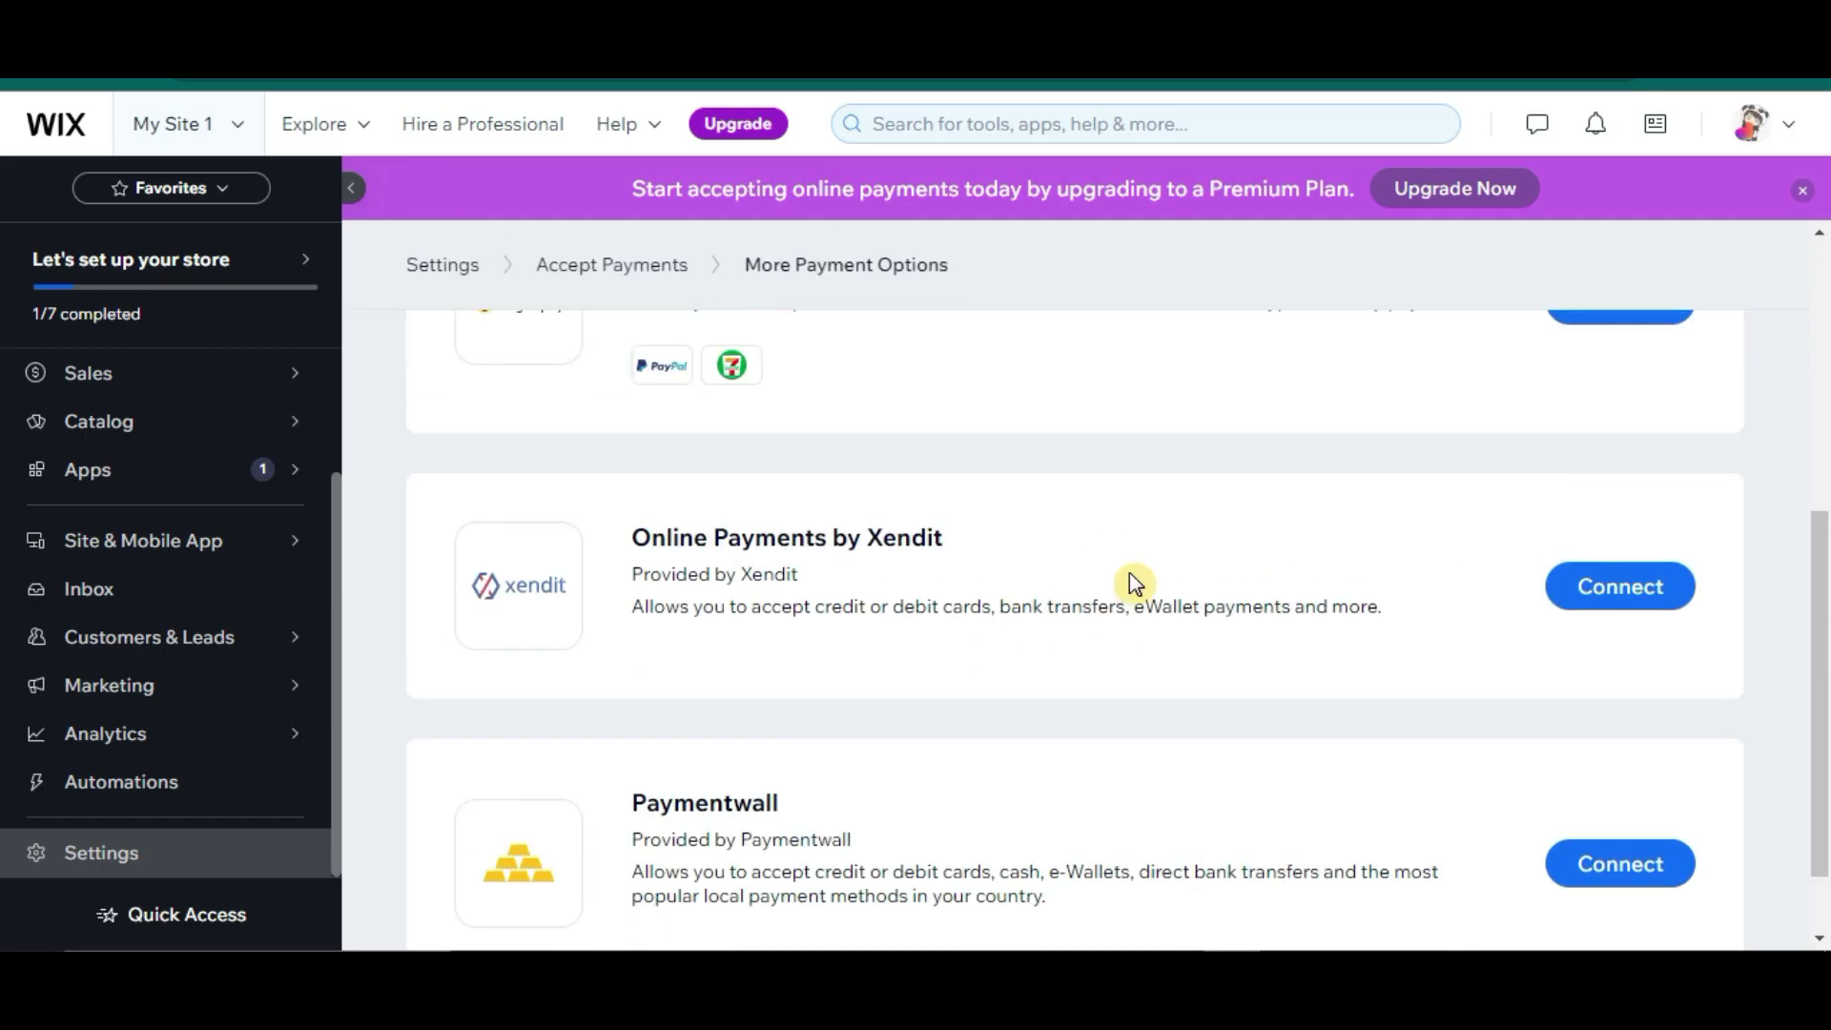
{"action": "left_click_drag", "start_coordinate": [1823, 787], "coordinate": [1823, 412]}
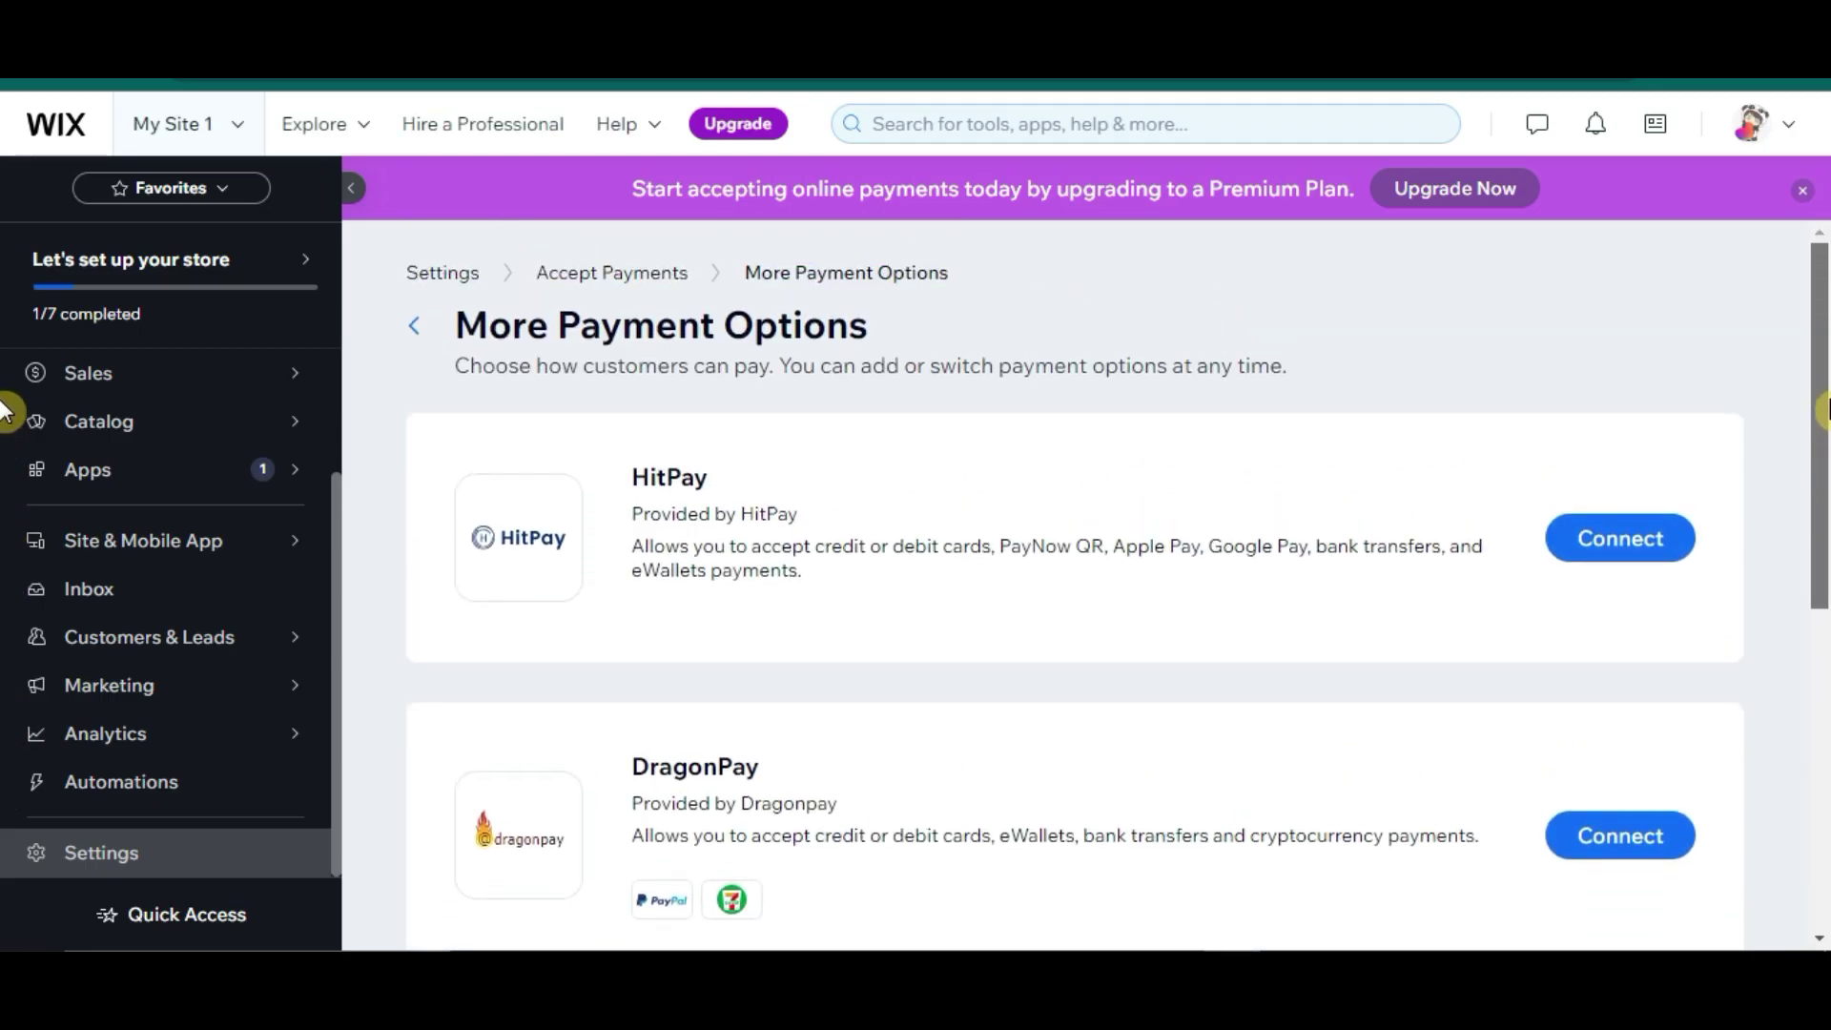
{"action": "left_click", "coordinate": [410, 329]}
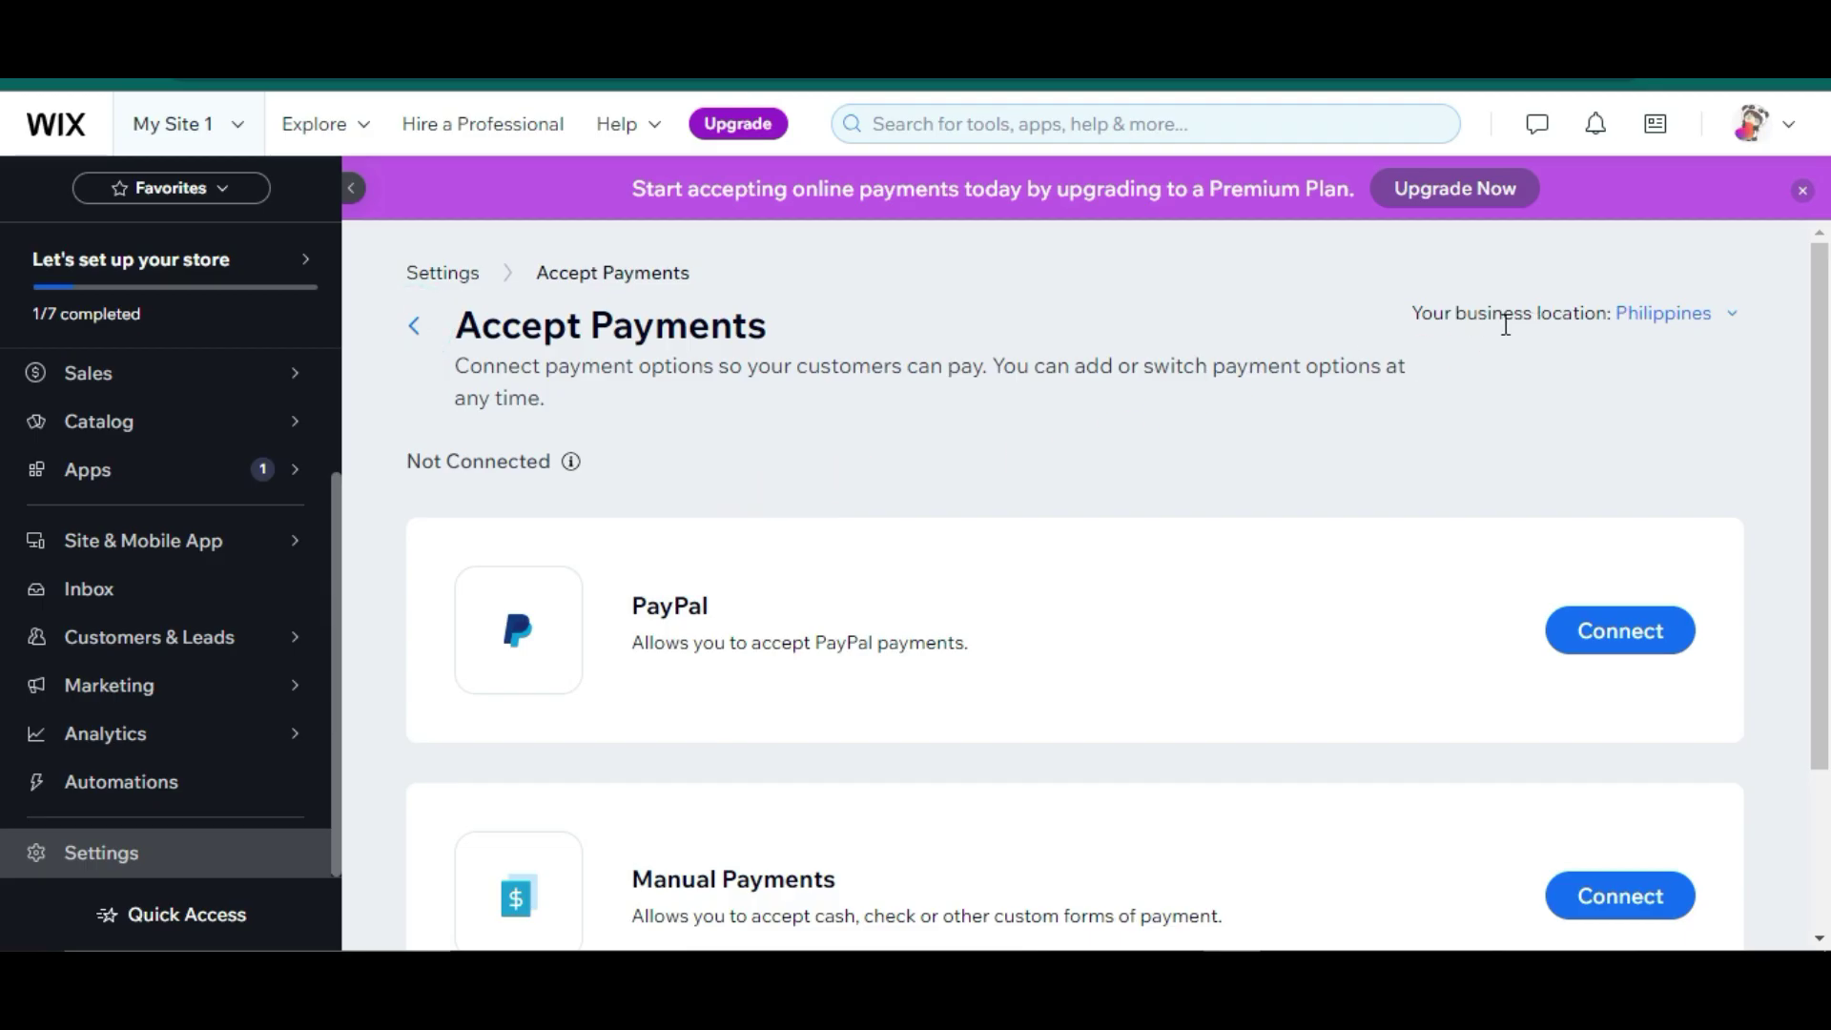
{"action": "left_click", "coordinate": [1731, 319]}
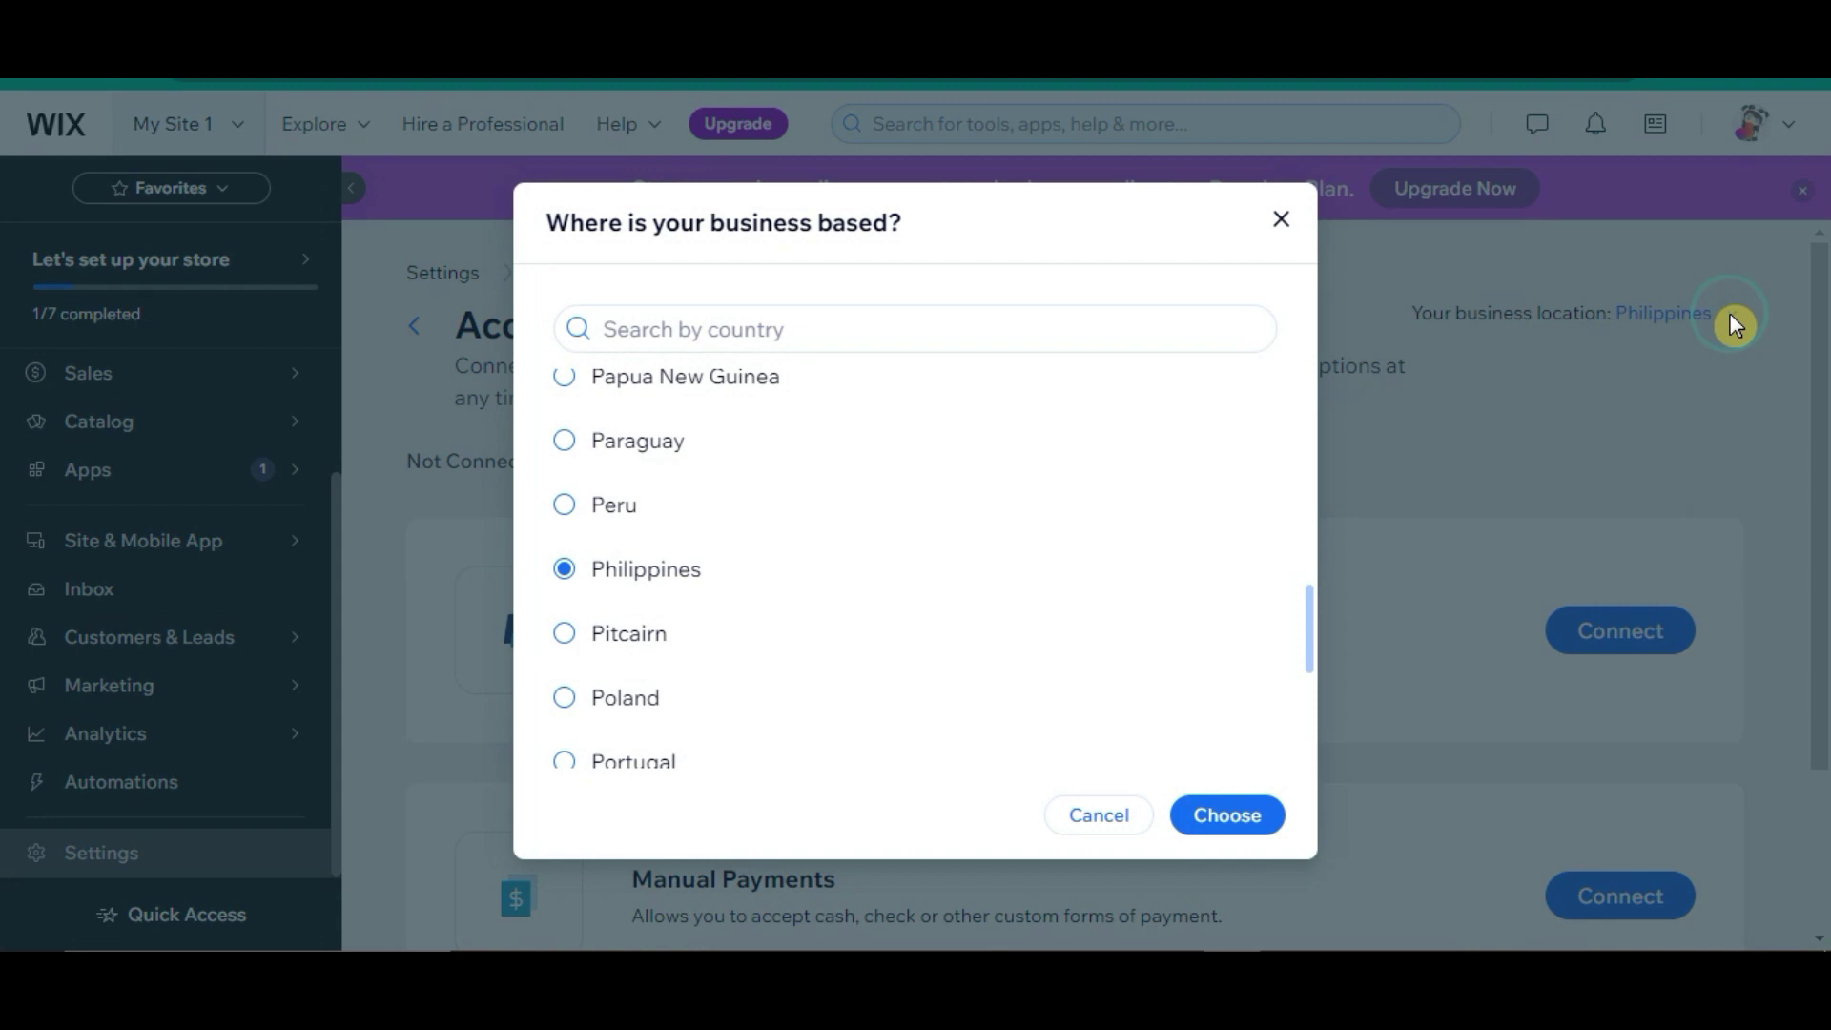
{"action": "left_click", "coordinate": [799, 344]}
{"action": "type", "text": "Canada"}
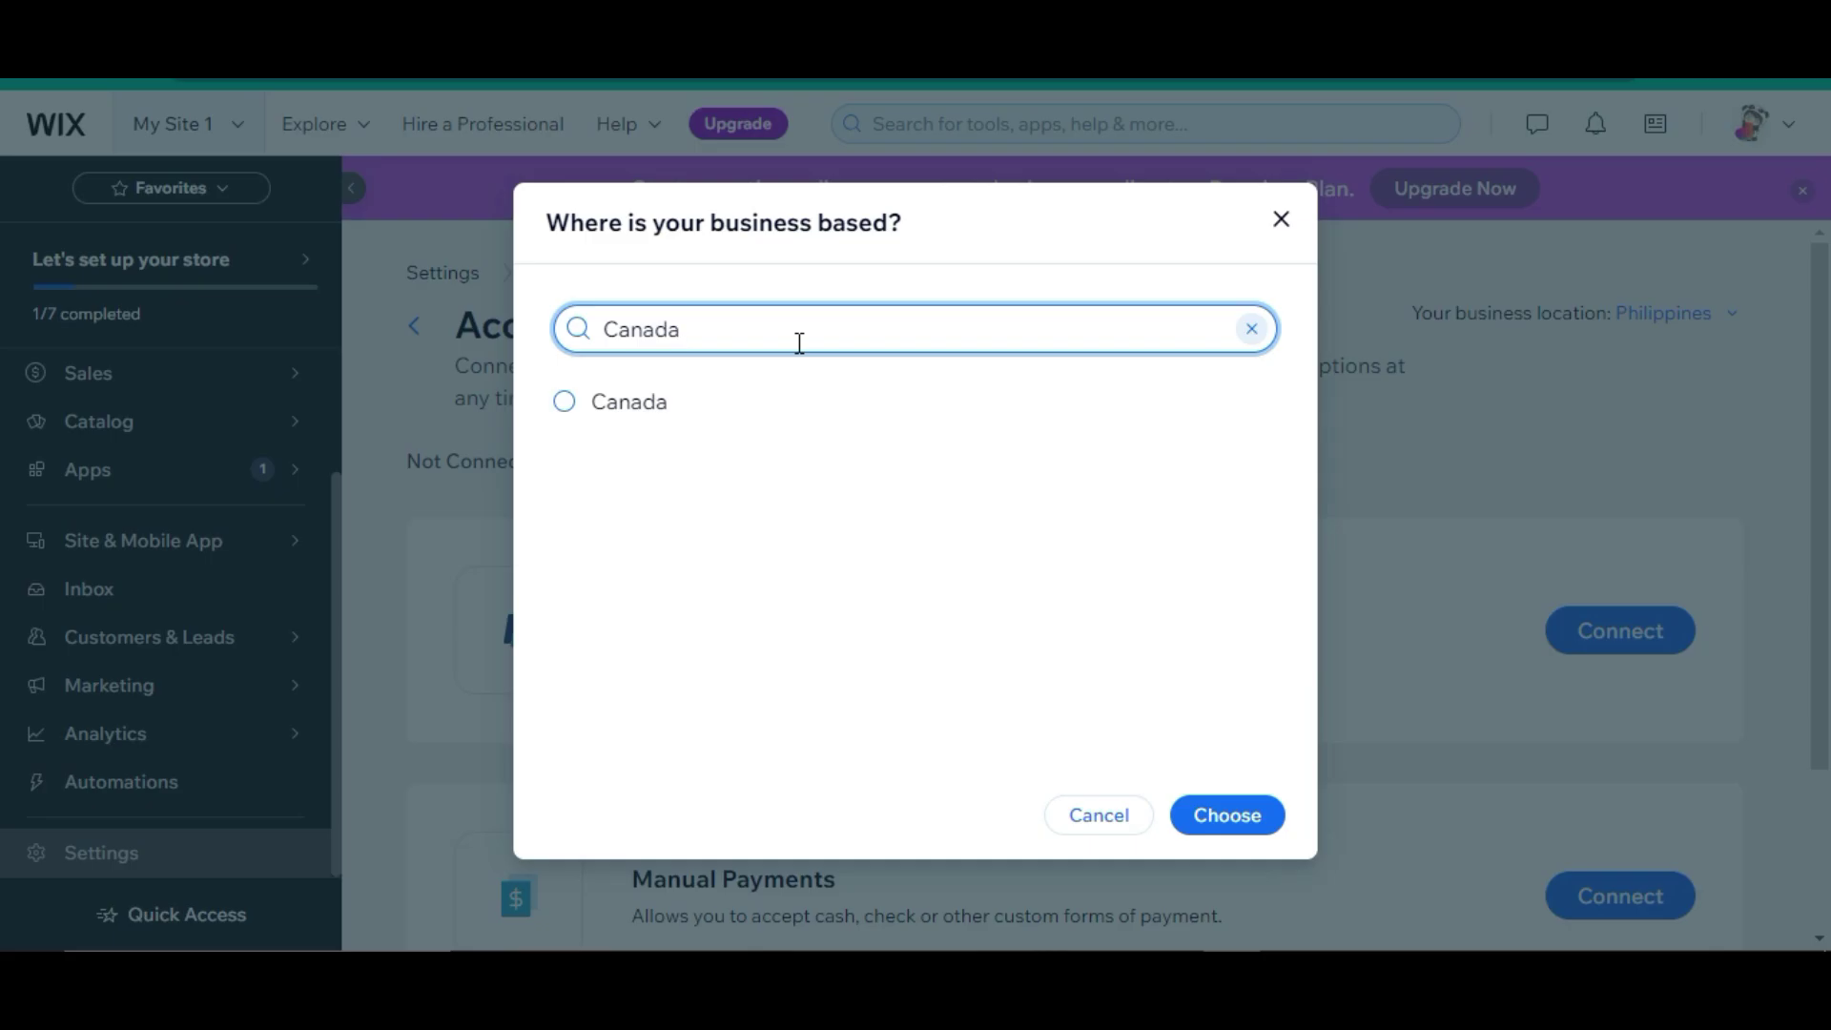
{"action": "left_click", "coordinate": [564, 412]}
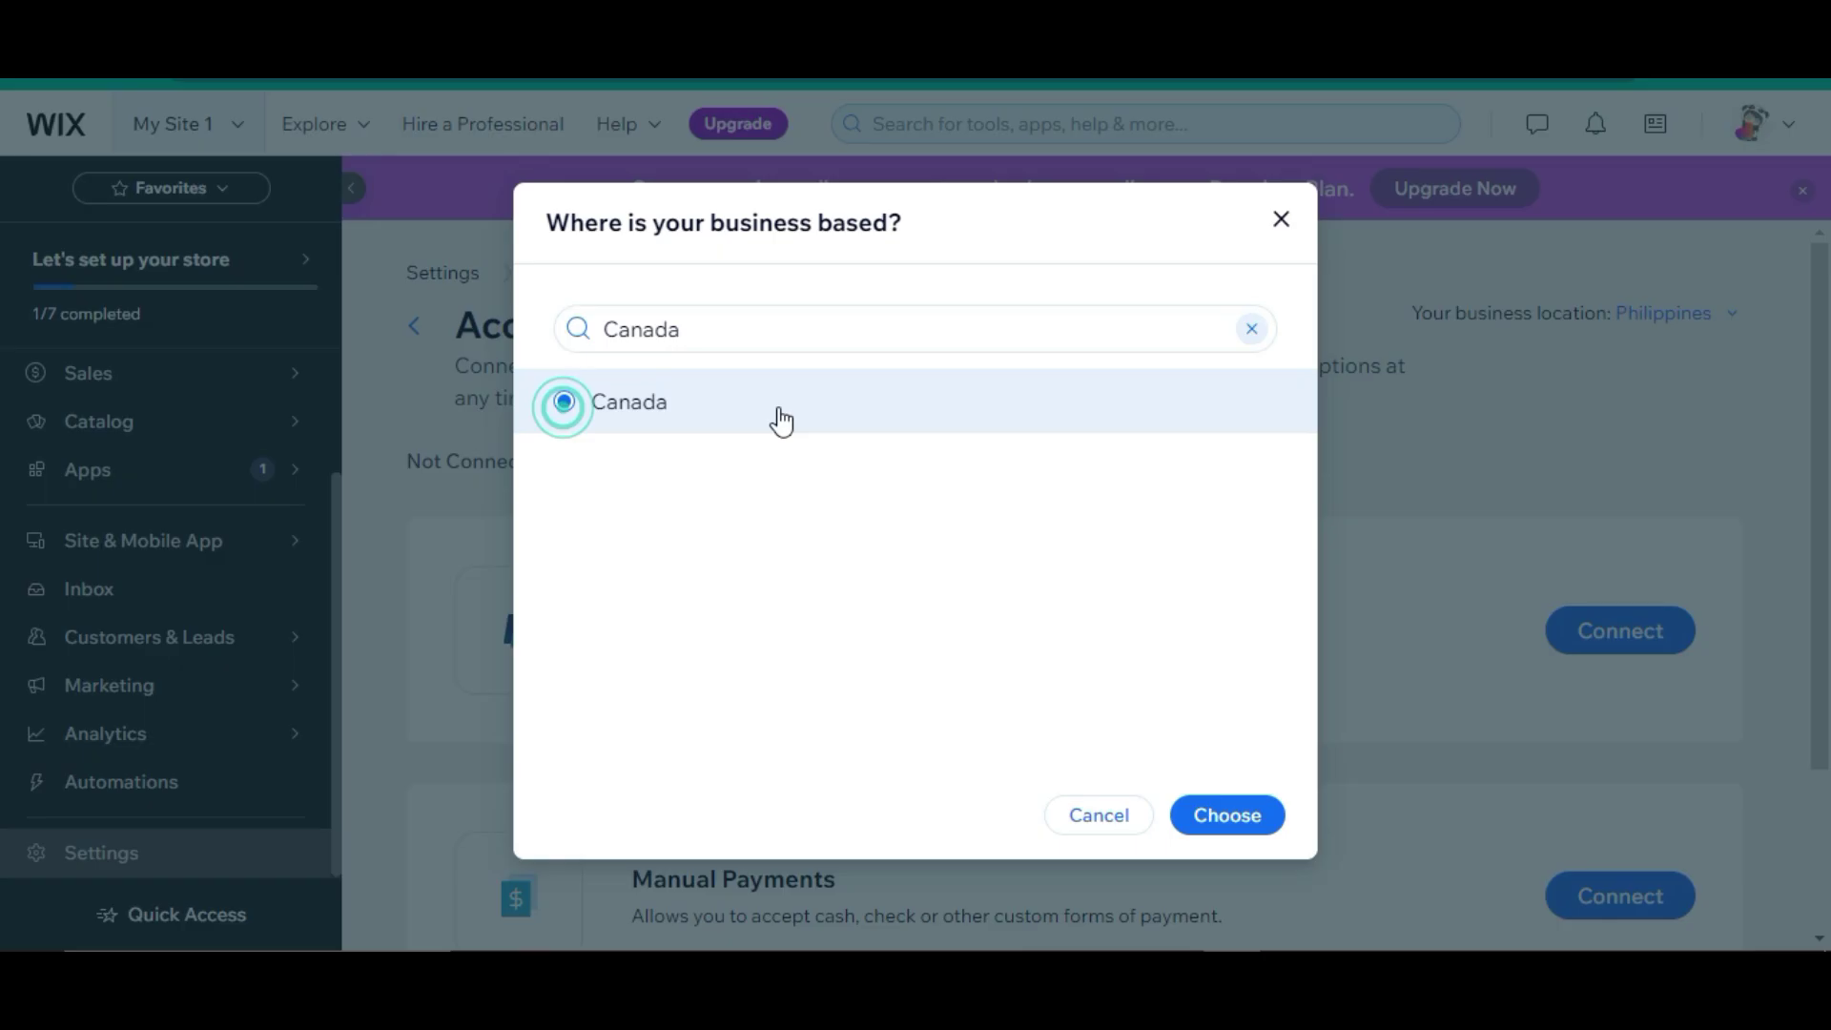
{"action": "left_click", "coordinate": [1242, 822]}
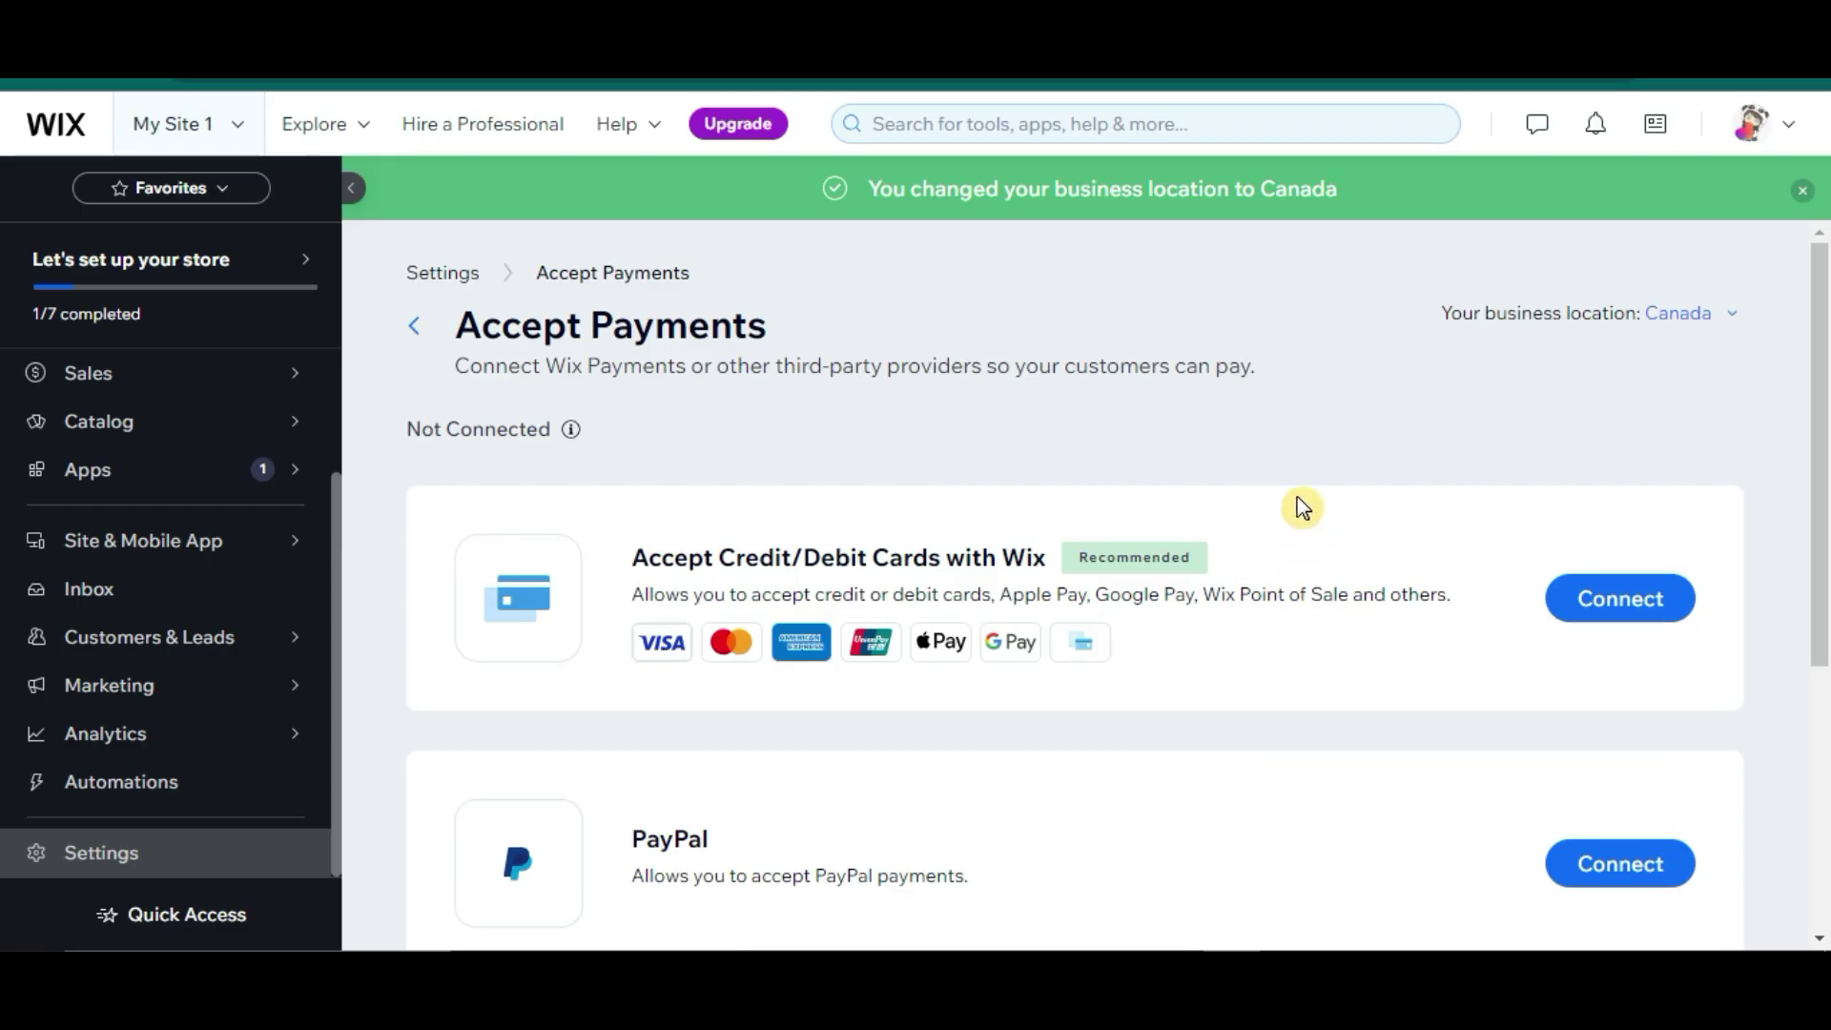
Step: Show more payment options for the Canadian business location and review the Square entries
{"action": "scroll", "coordinate": [1302, 508], "scroll_direction": "down", "scroll_amount": 5}
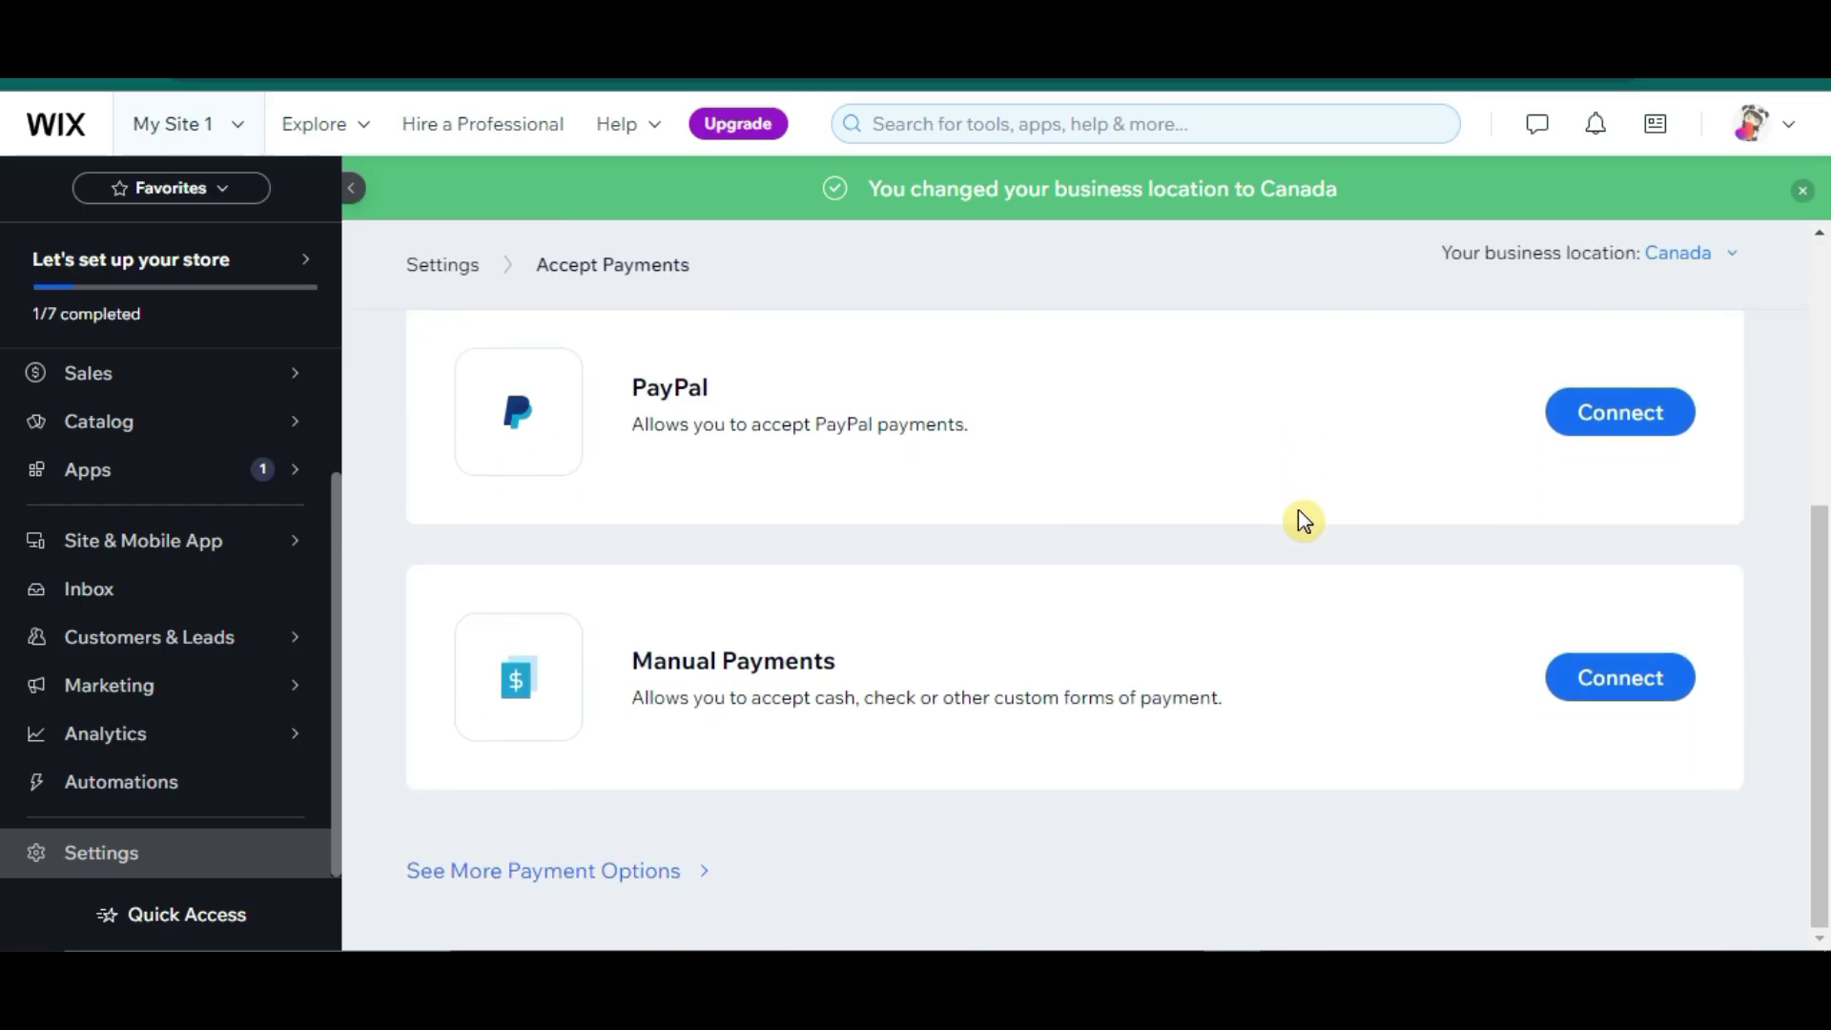
{"action": "left_click", "coordinate": [600, 873]}
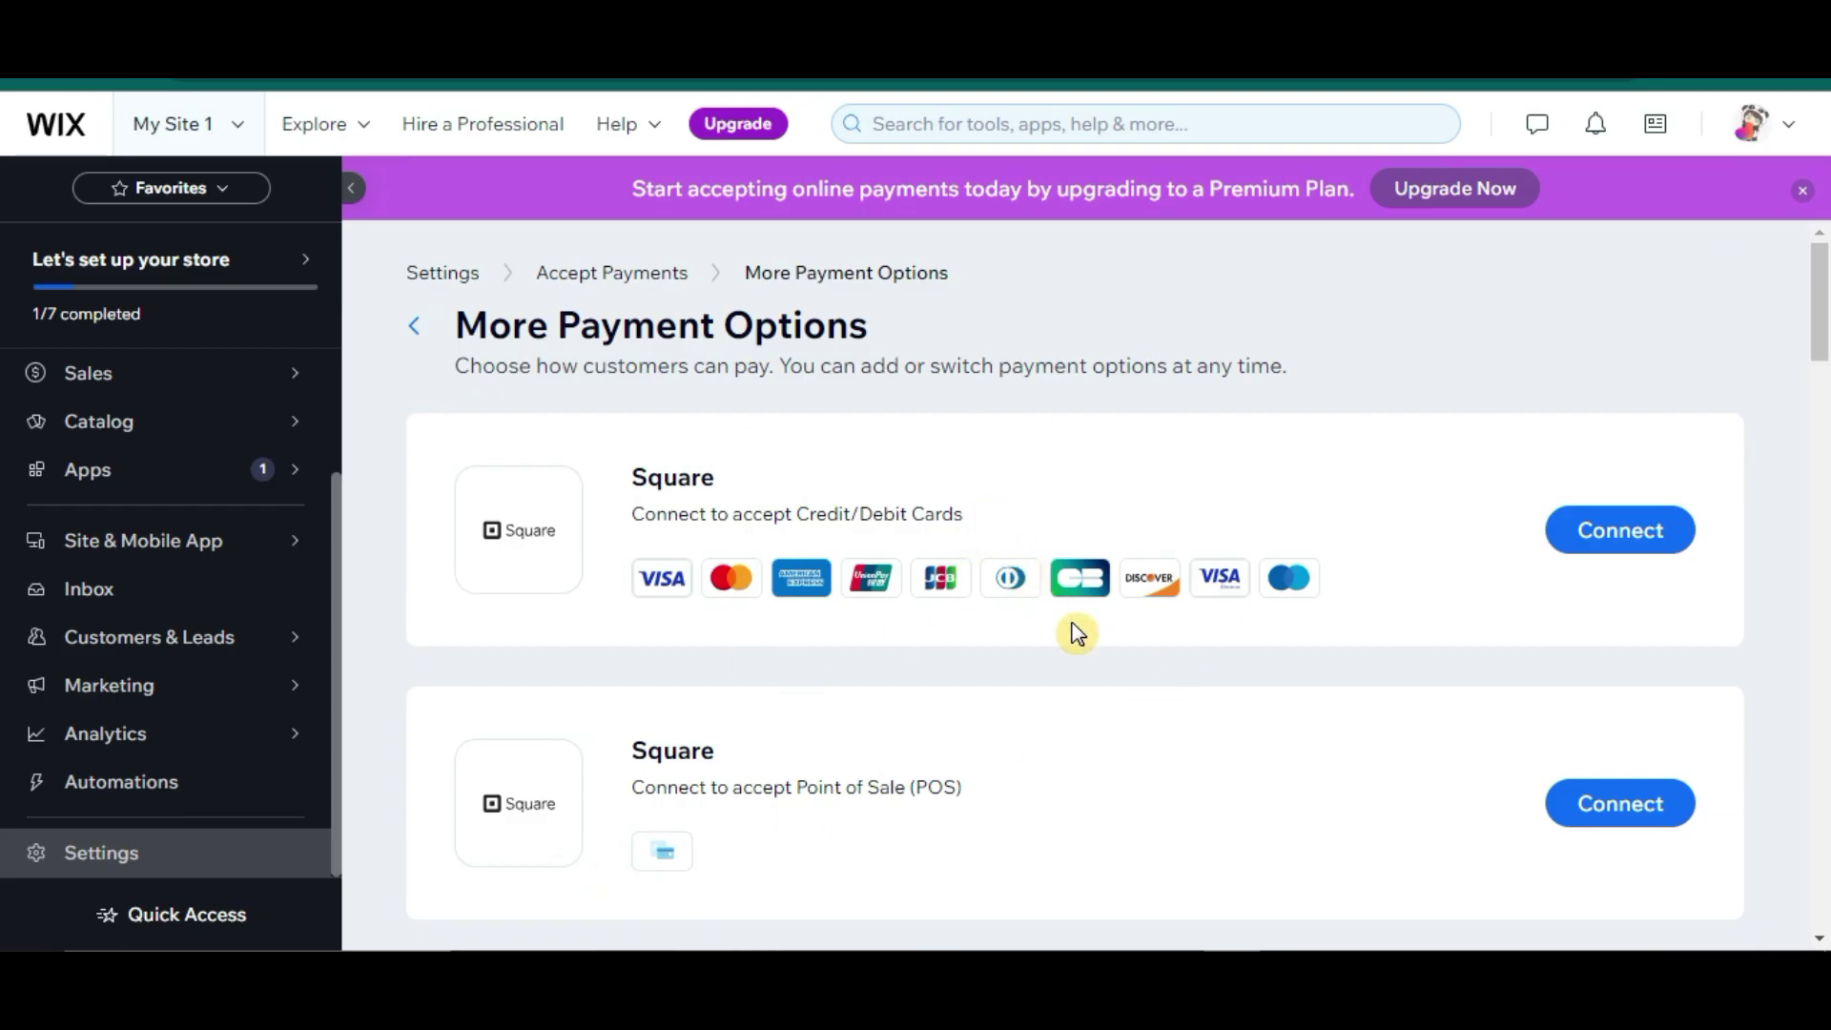
{"action": "scroll", "coordinate": [1104, 784], "scroll_direction": "down", "scroll_amount": 4}
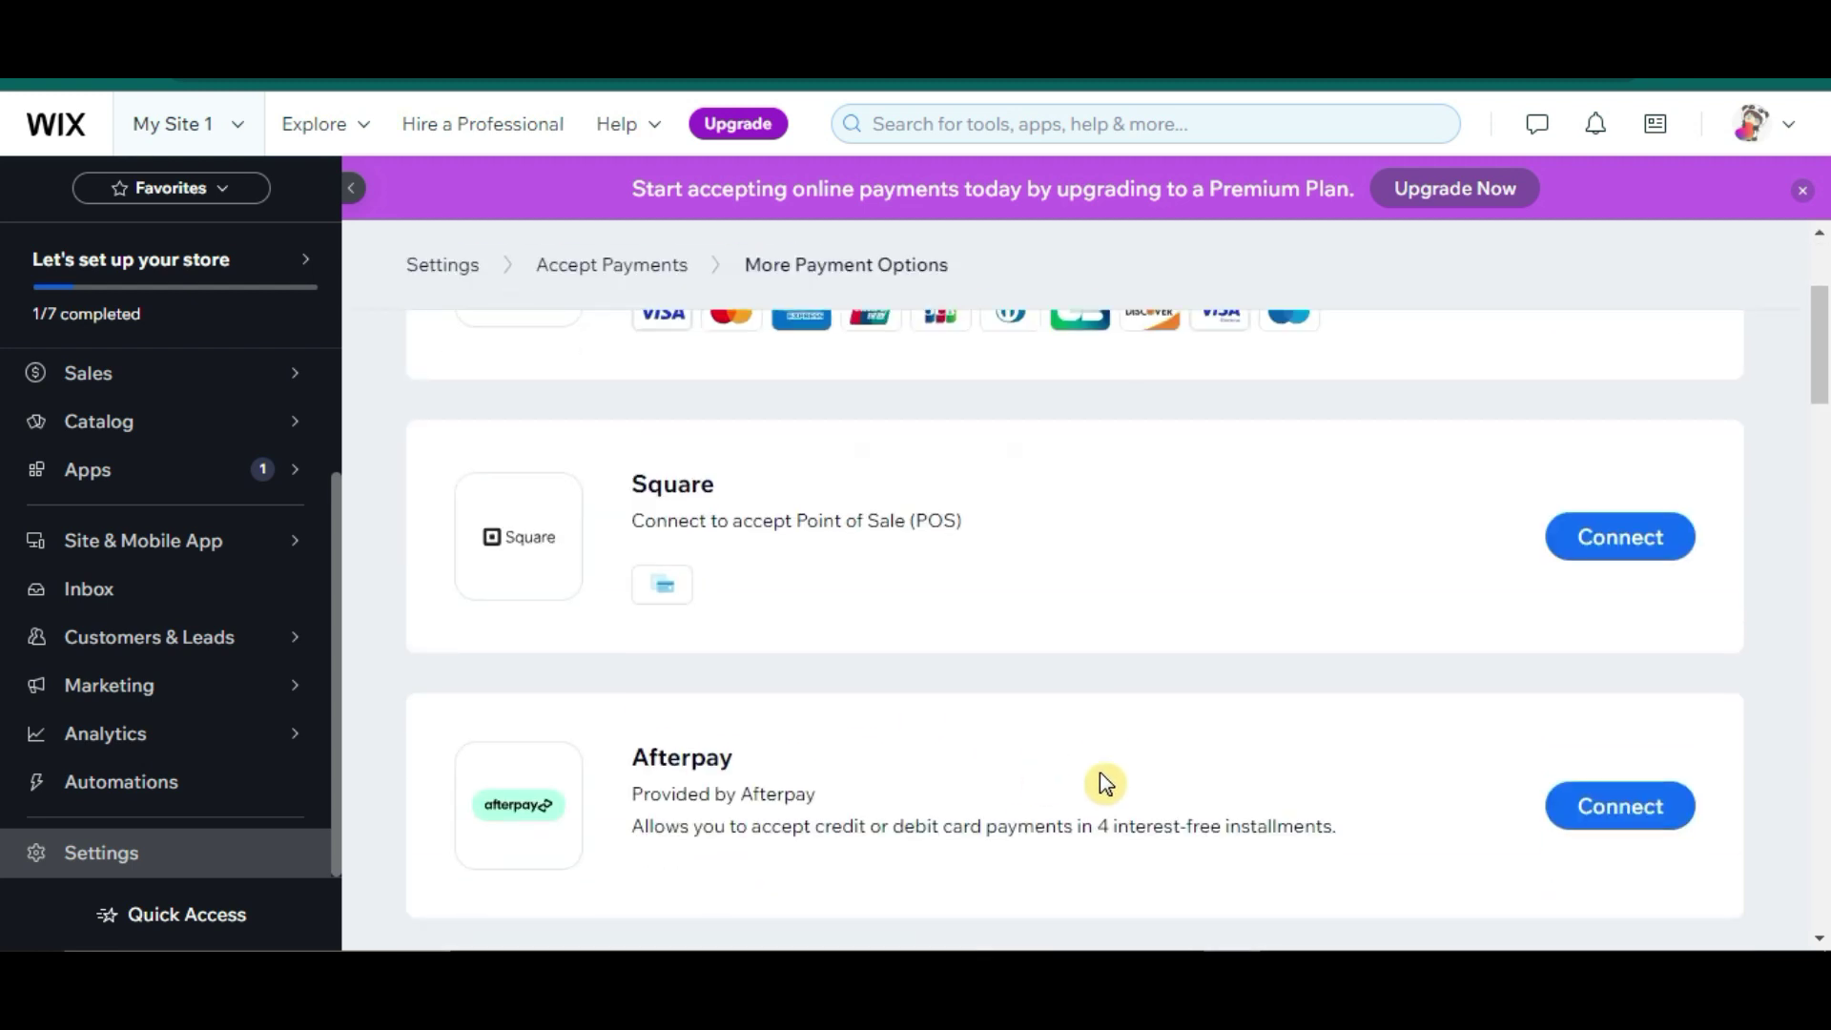
{"action": "scroll", "coordinate": [1104, 783], "scroll_direction": "up", "scroll_amount": 4}
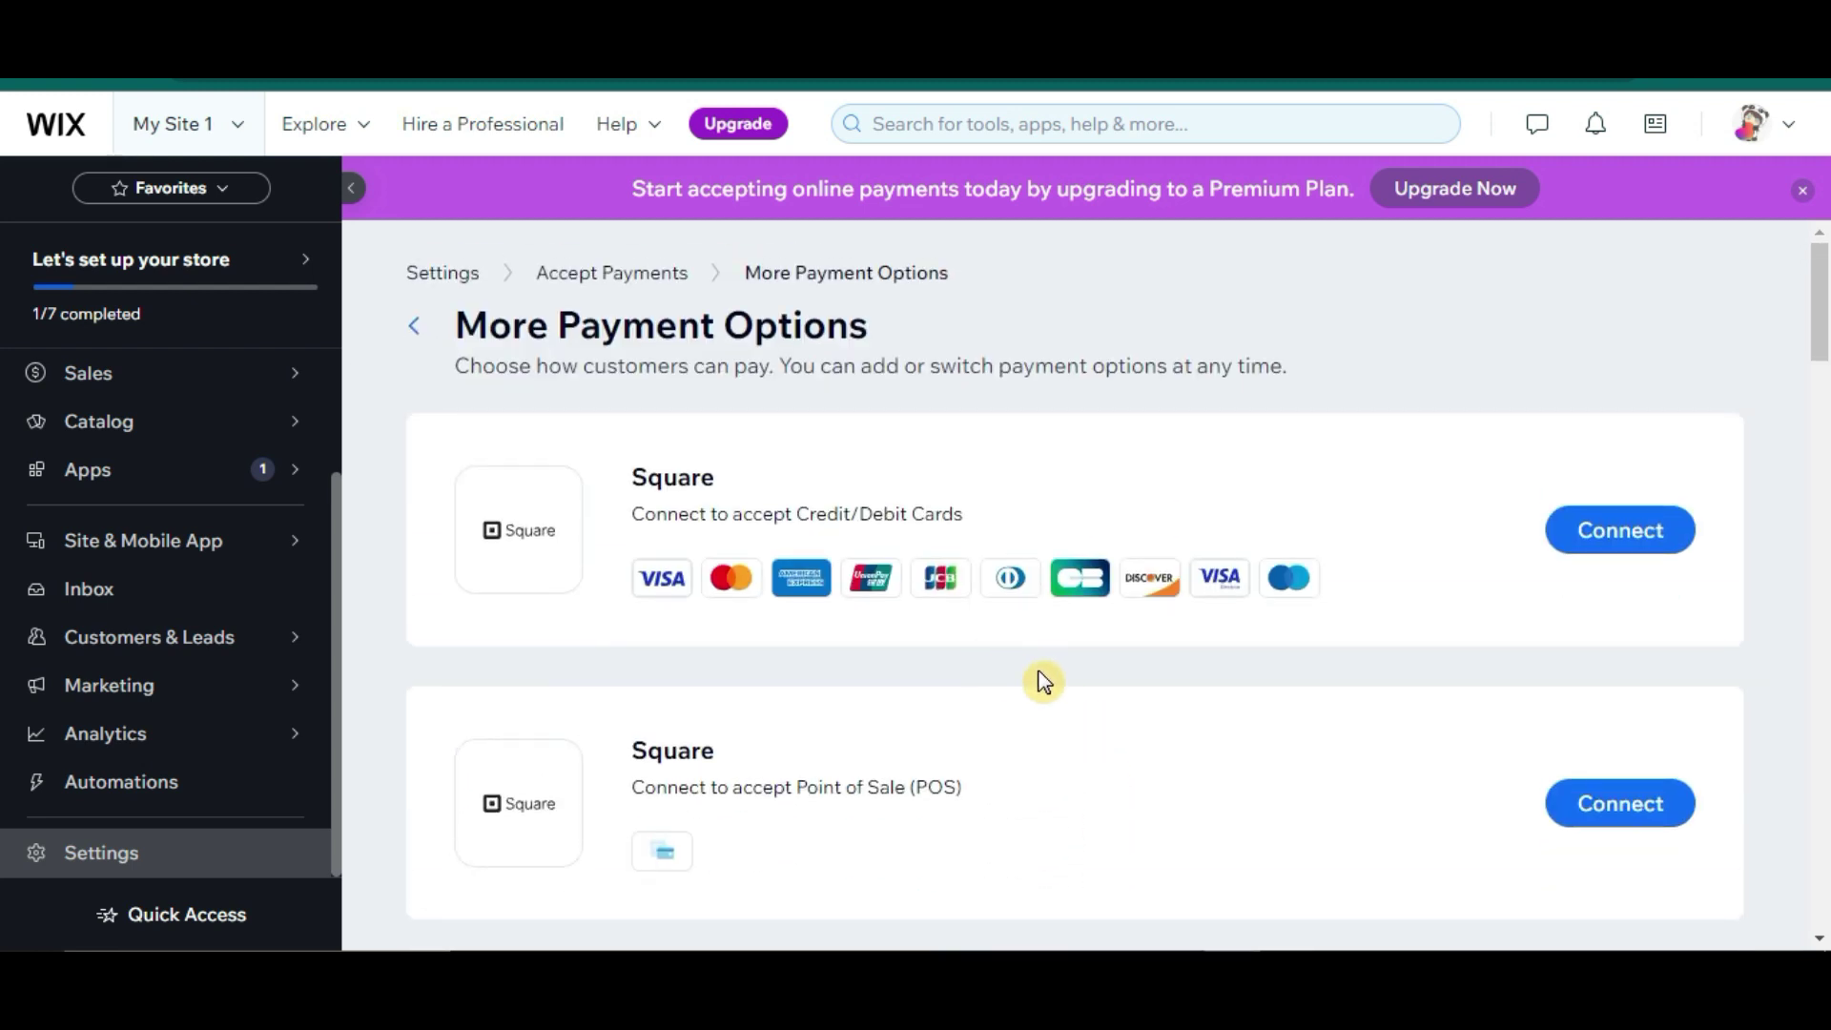
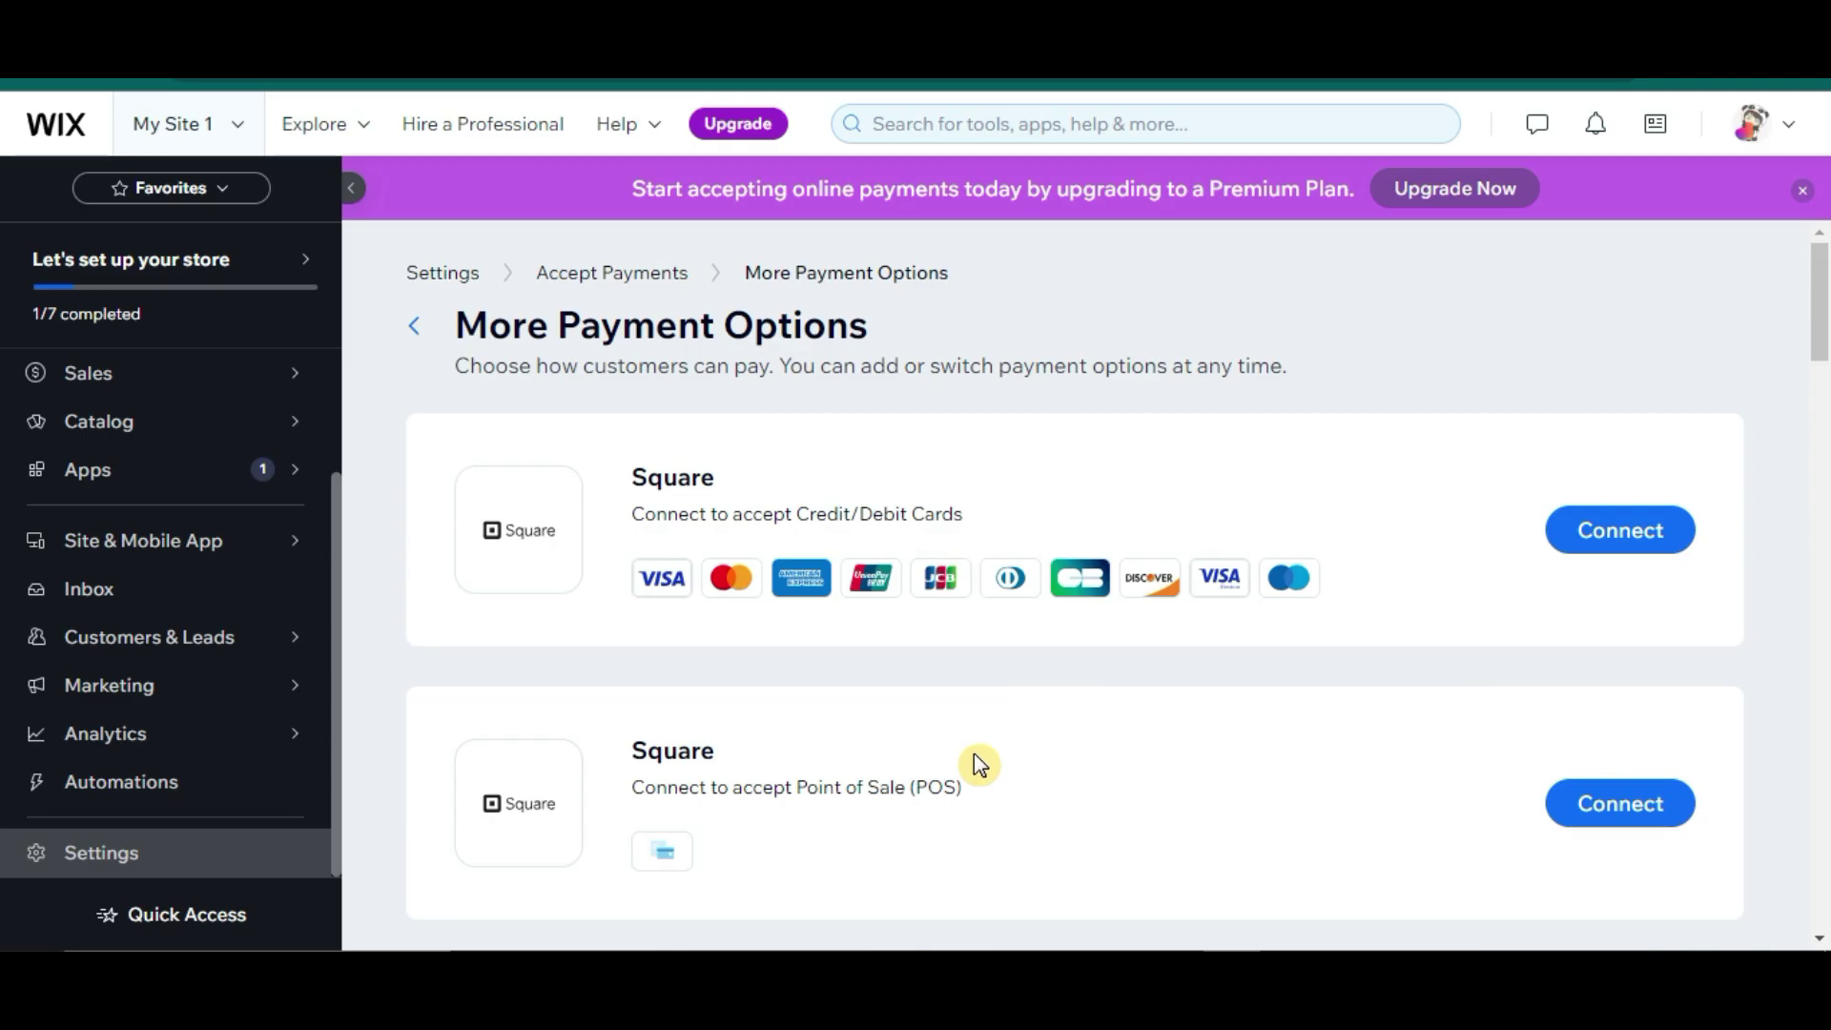
Step: Choose Square for accepting credit/debit cards, review the connection instructions, and start connecting the Square account
{"action": "left_click", "coordinate": [1602, 532]}
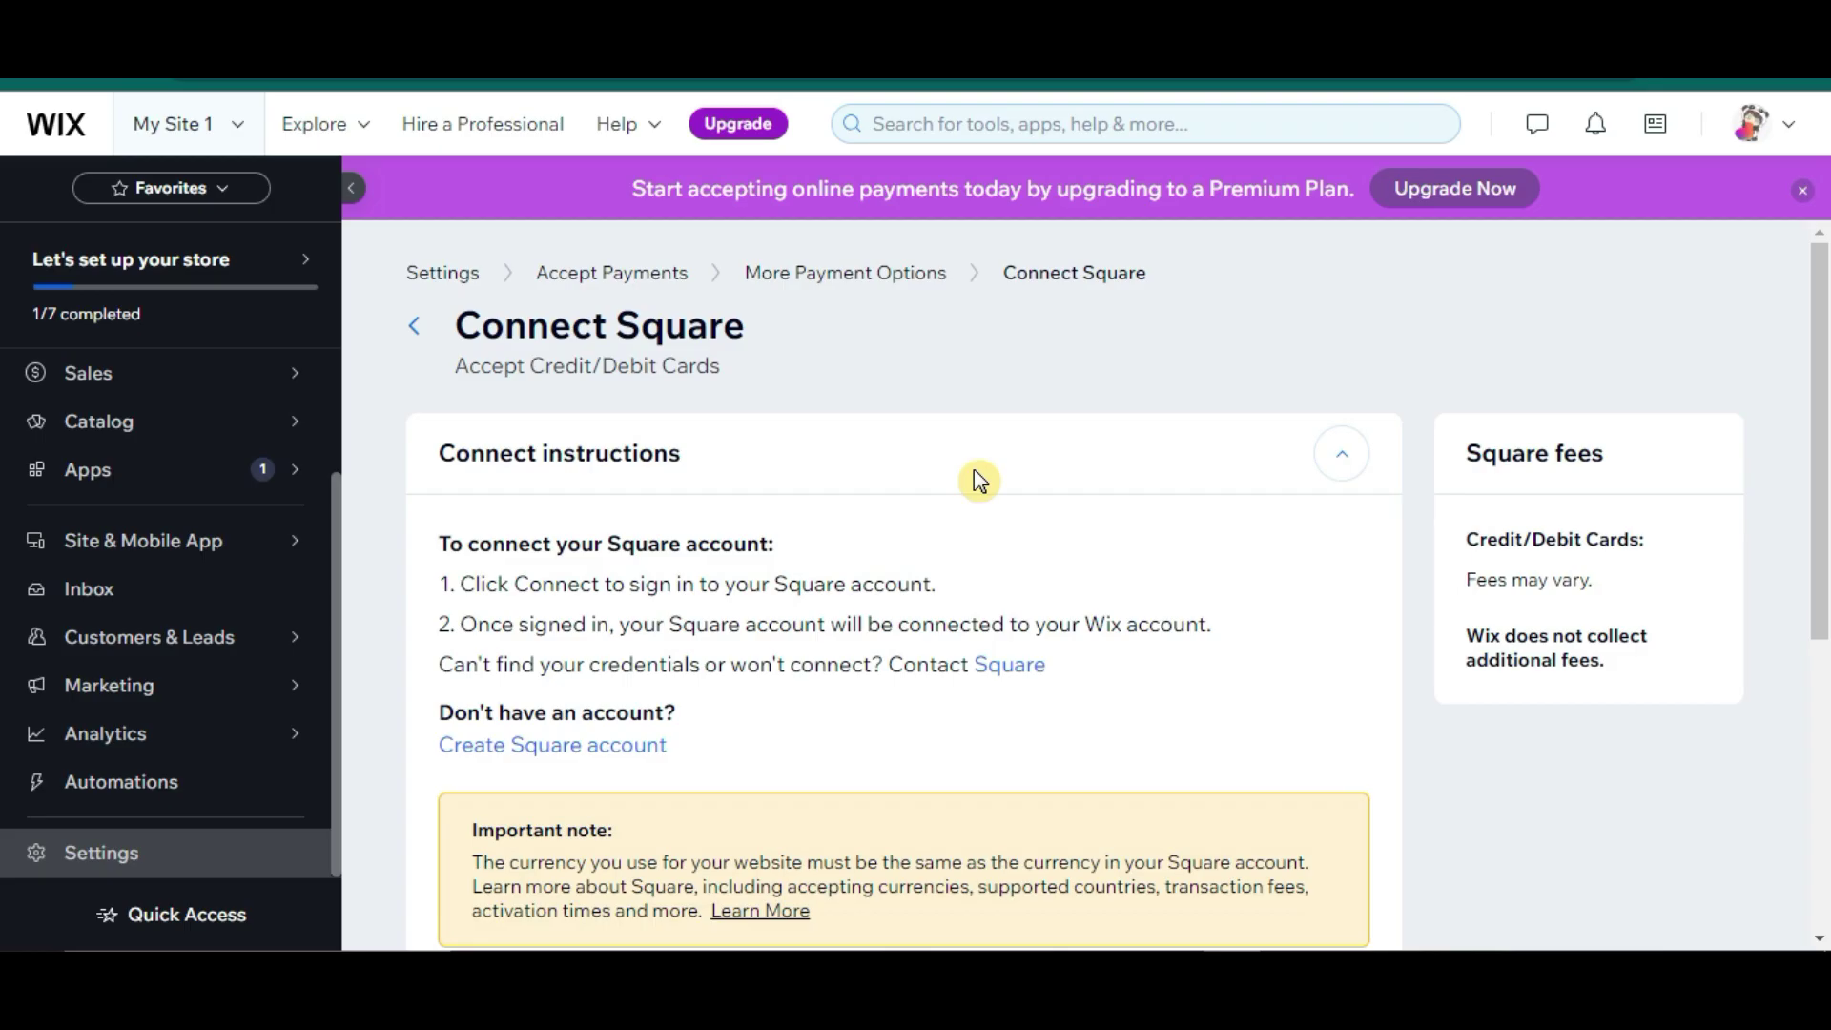
{"action": "scroll", "coordinate": [974, 471], "scroll_direction": "down", "scroll_amount": 1}
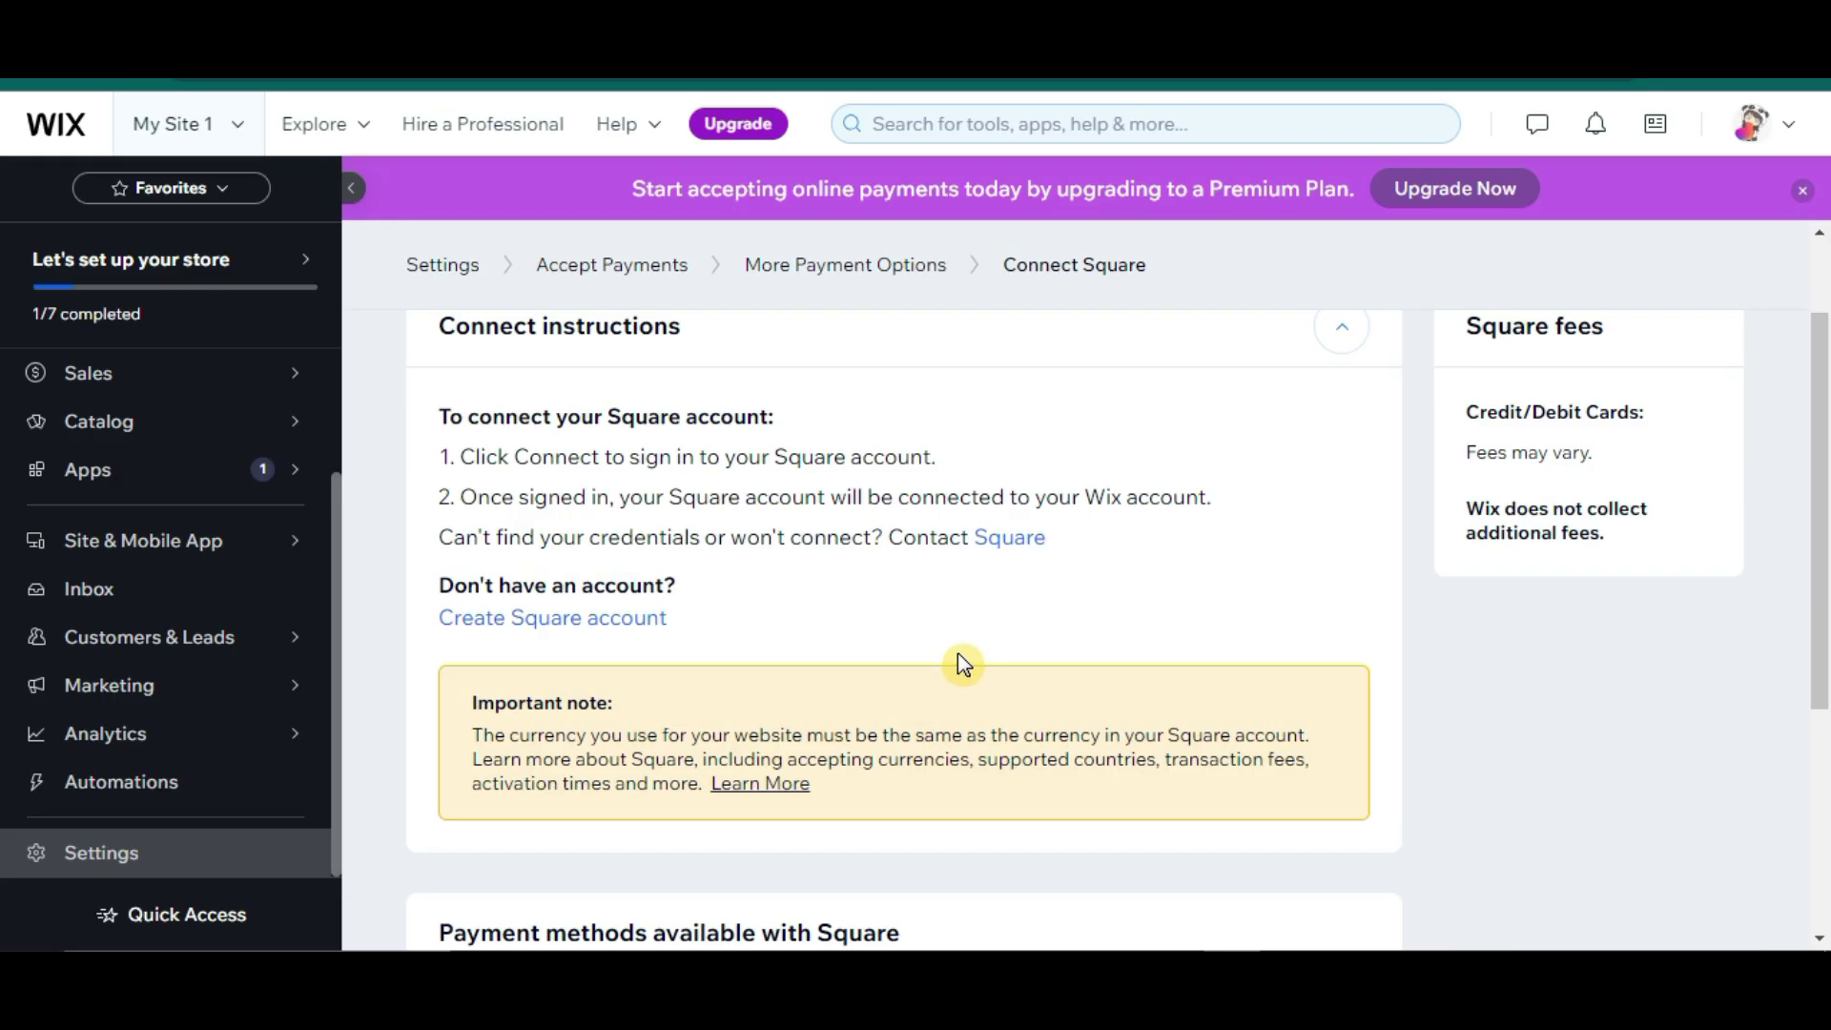
{"action": "scroll", "coordinate": [961, 663], "scroll_direction": "down", "scroll_amount": 3}
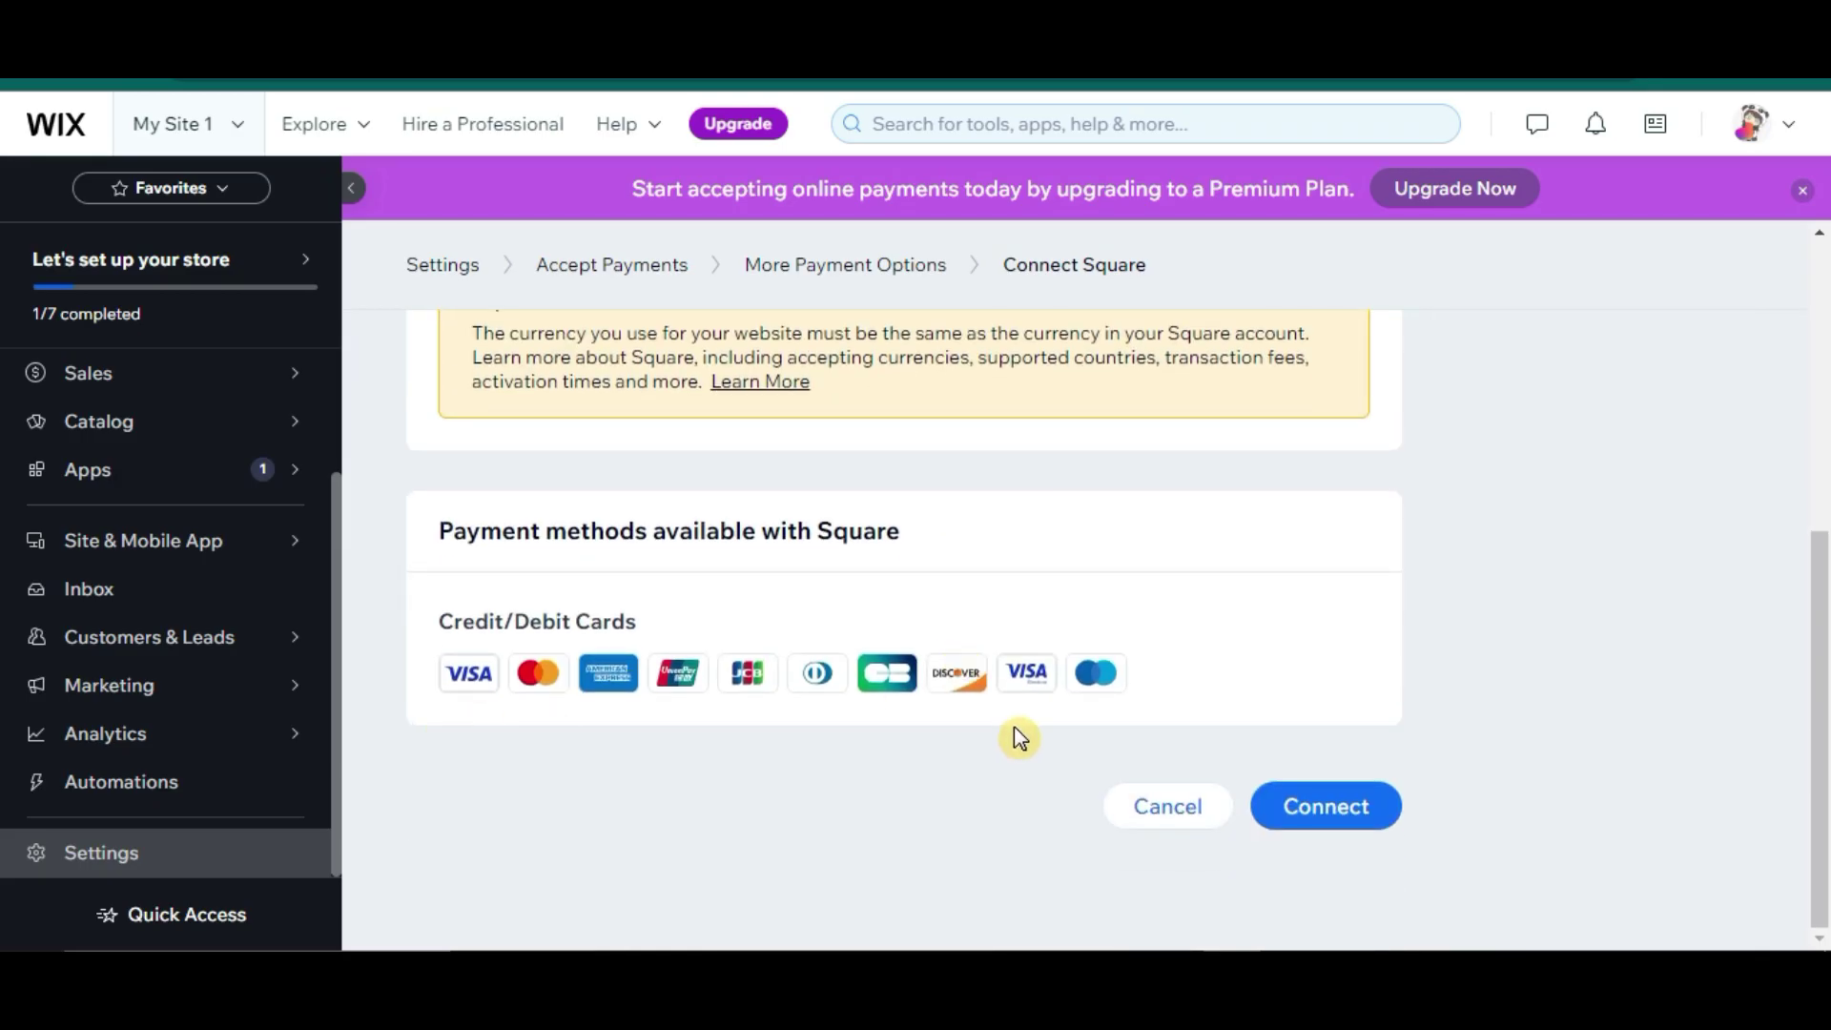
{"action": "left_click", "coordinate": [1315, 808]}
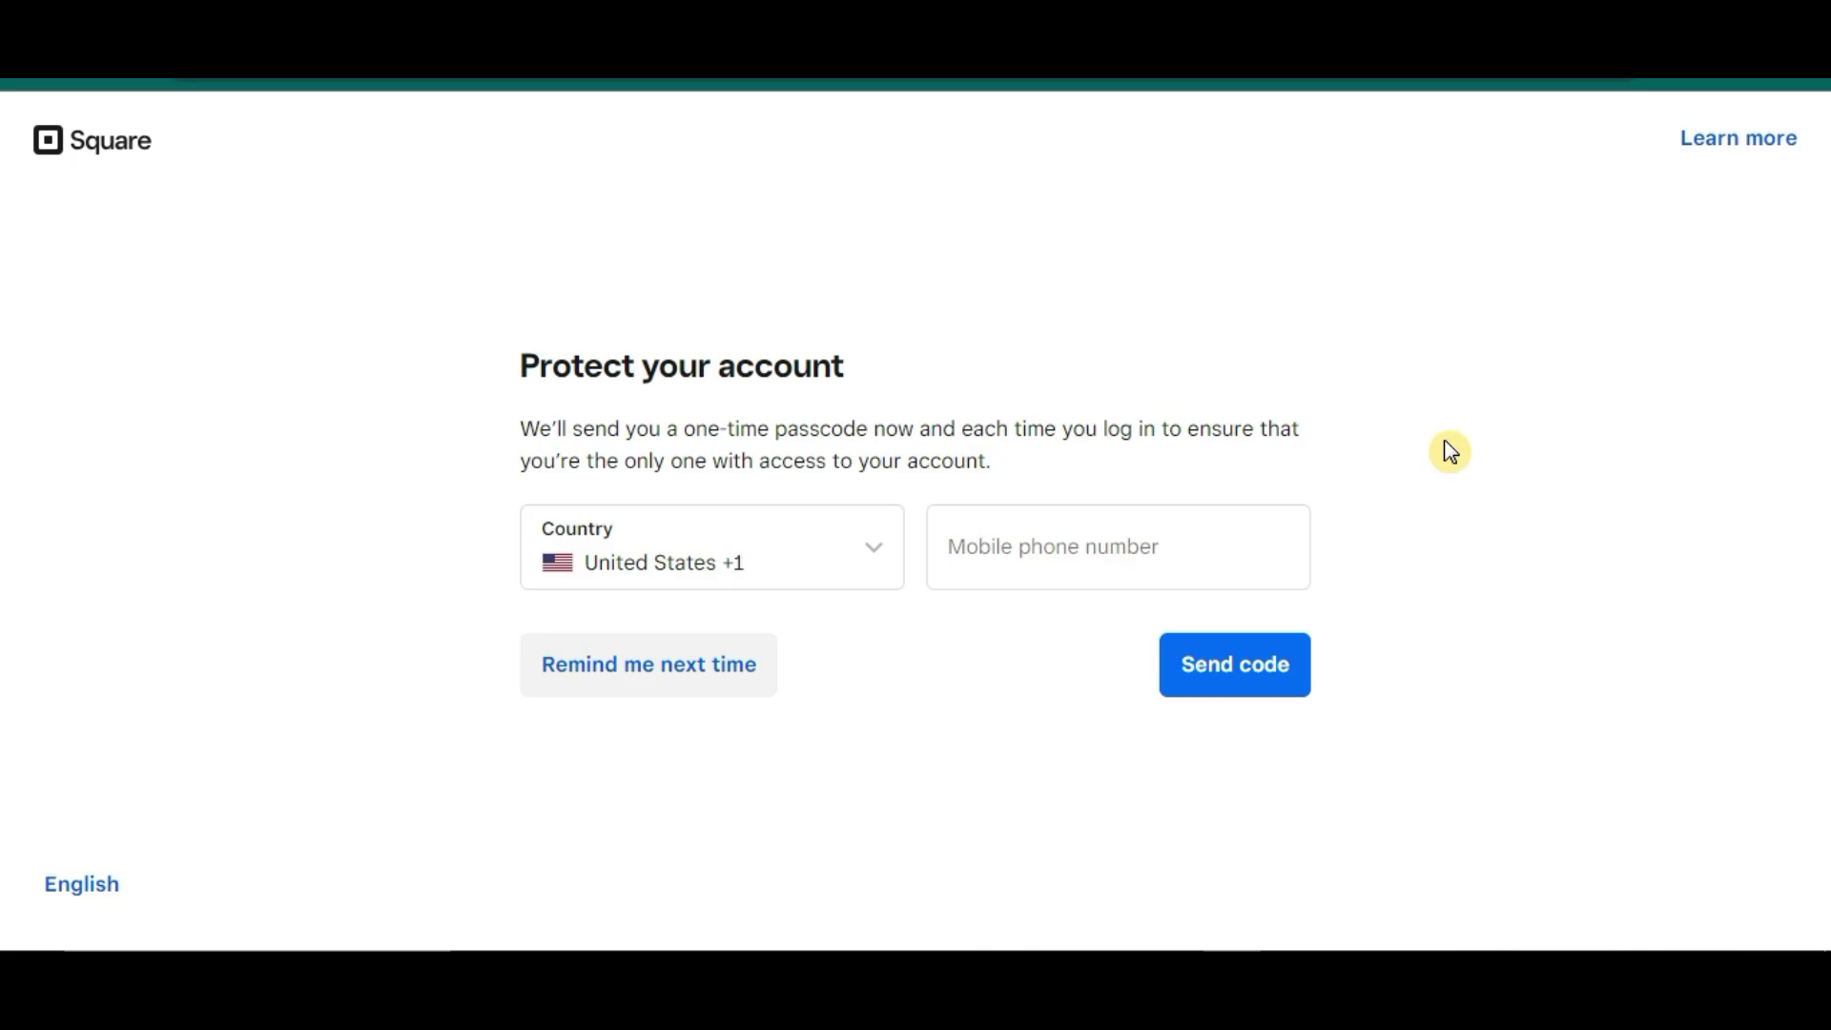
Step: Postpone Square's two-step verification setup and allow Wix to access the Square account
{"action": "left_click", "coordinate": [1110, 555]}
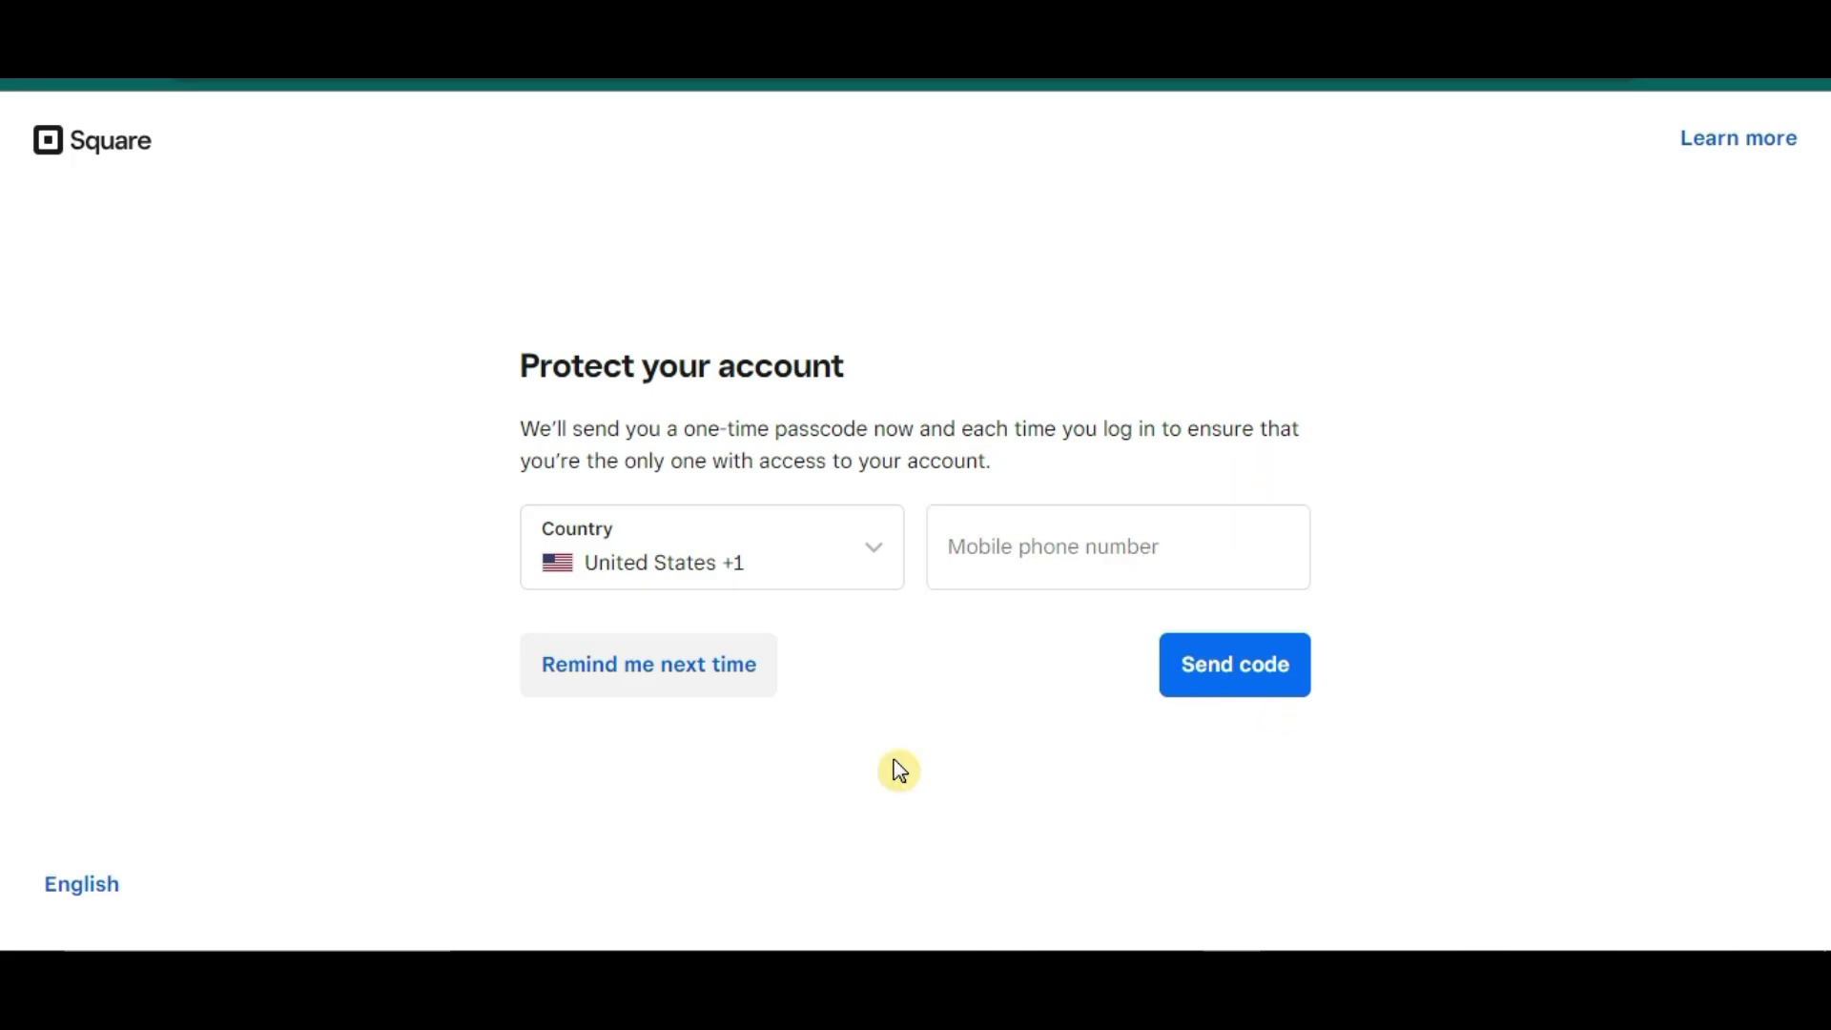
{"action": "left_click", "coordinate": [632, 688]}
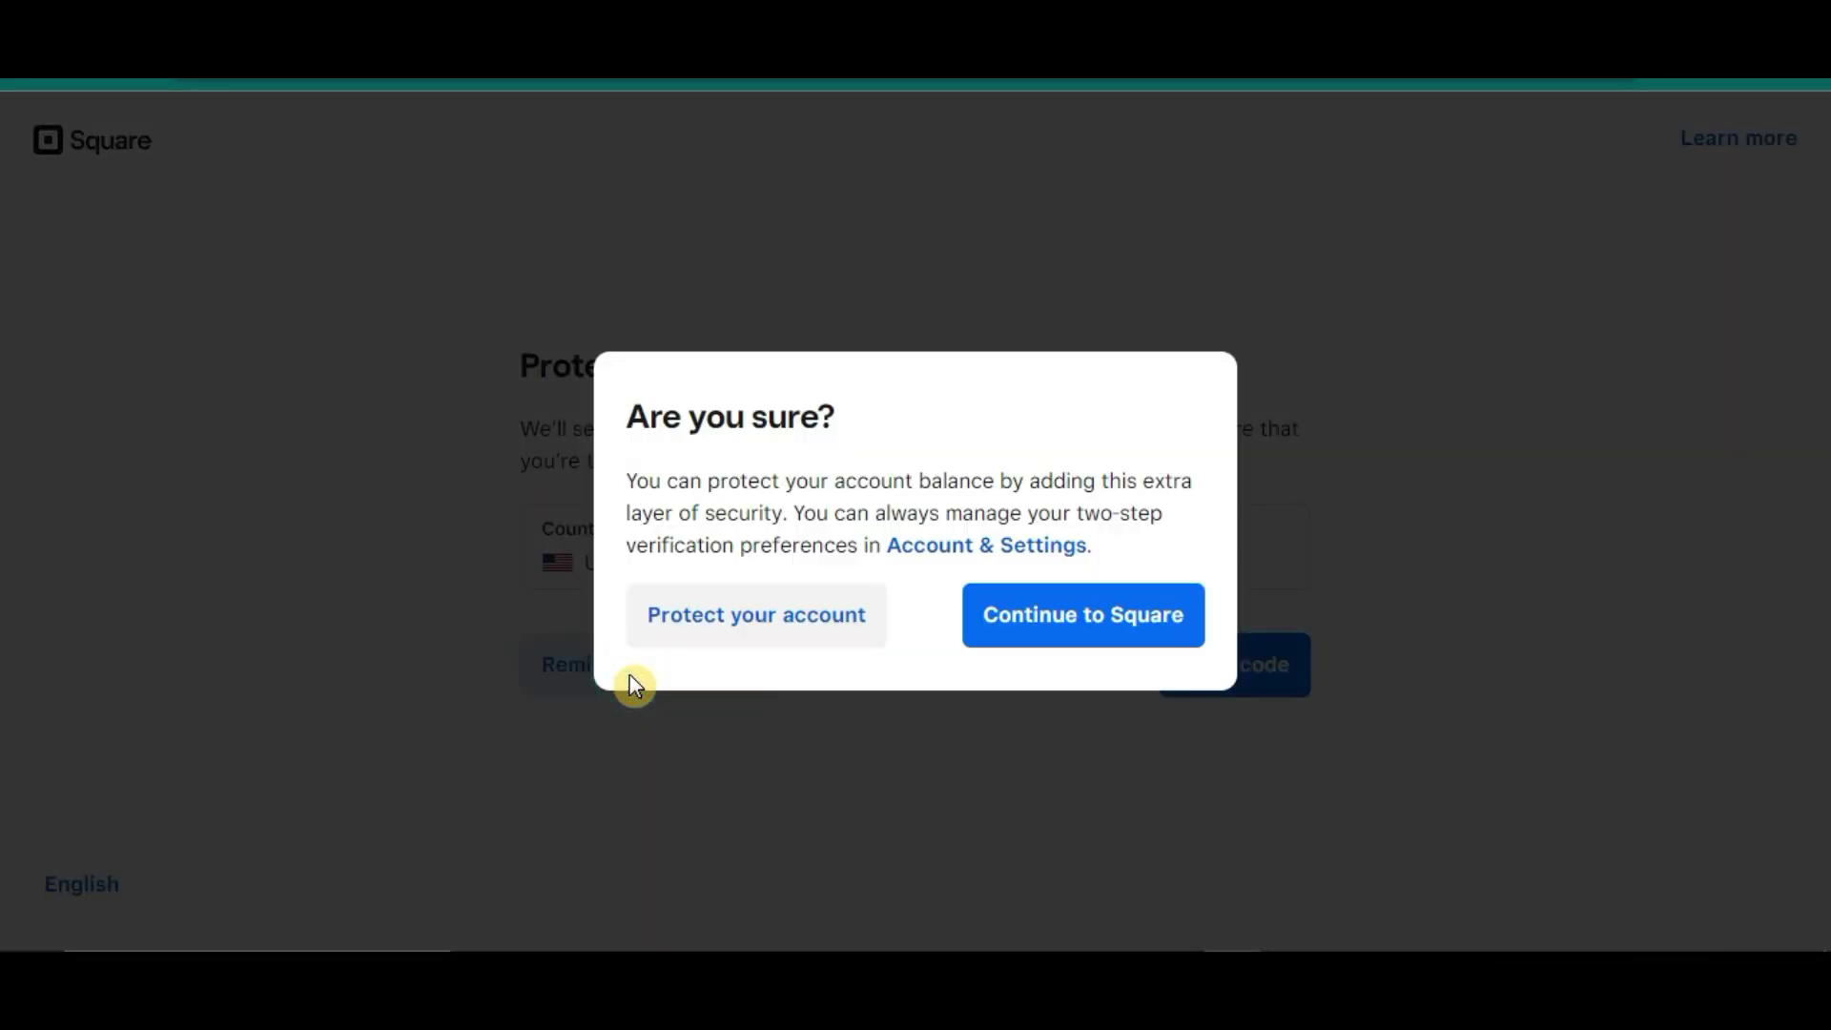
{"action": "left_click", "coordinate": [1035, 637]}
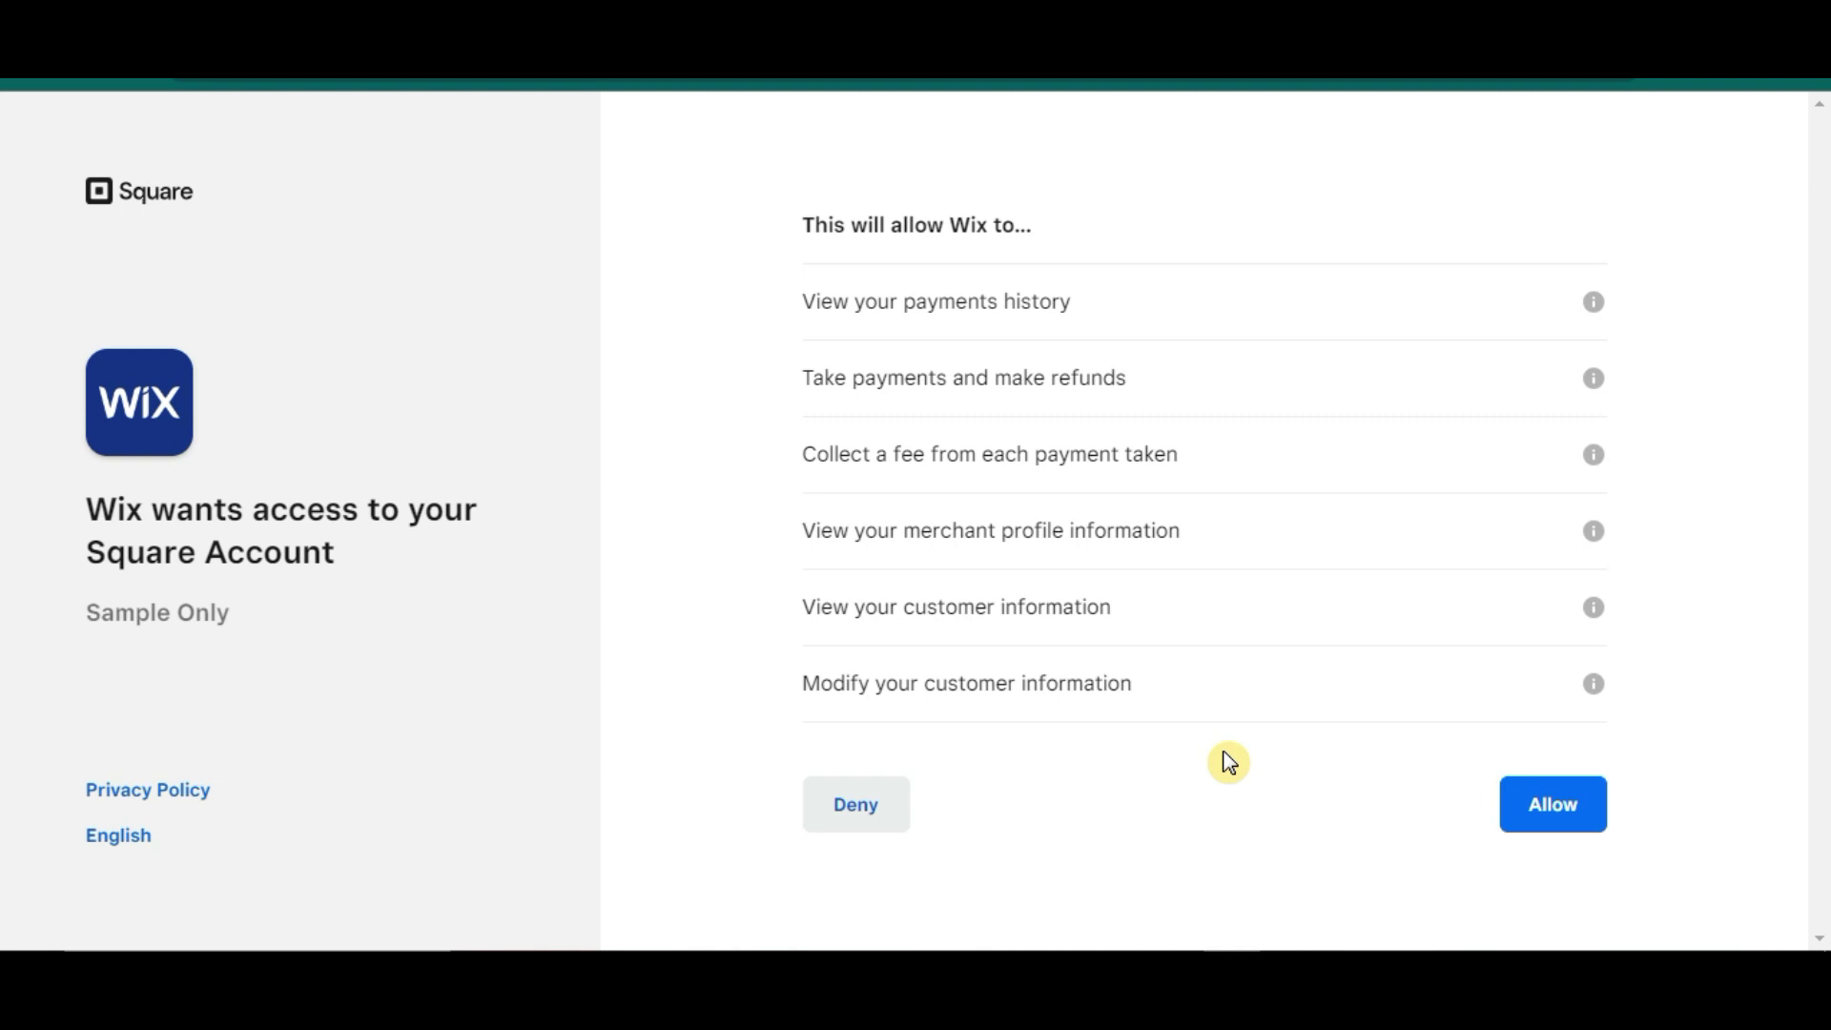
{"action": "left_click", "coordinate": [1566, 826]}
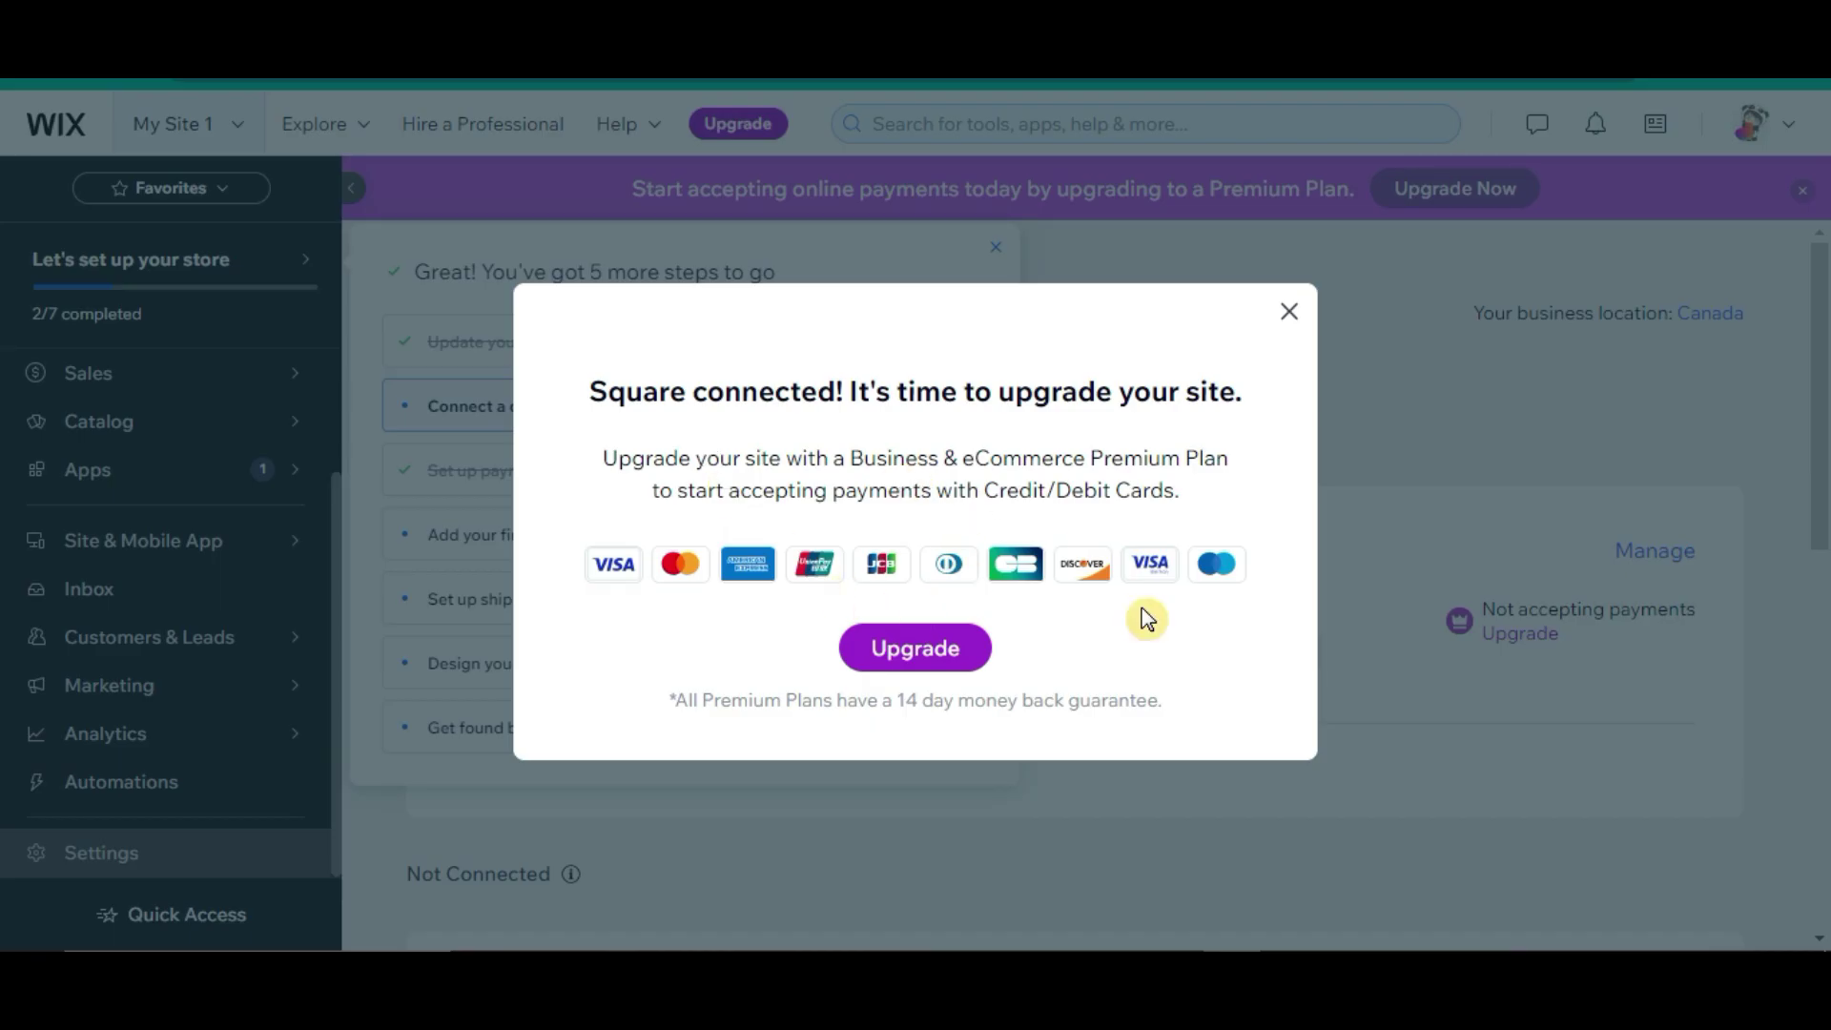
Step: Open the site upgrade offers and look over the Business Elite, Business, Core and Light Premium plans
{"action": "left_click", "coordinate": [944, 666]}
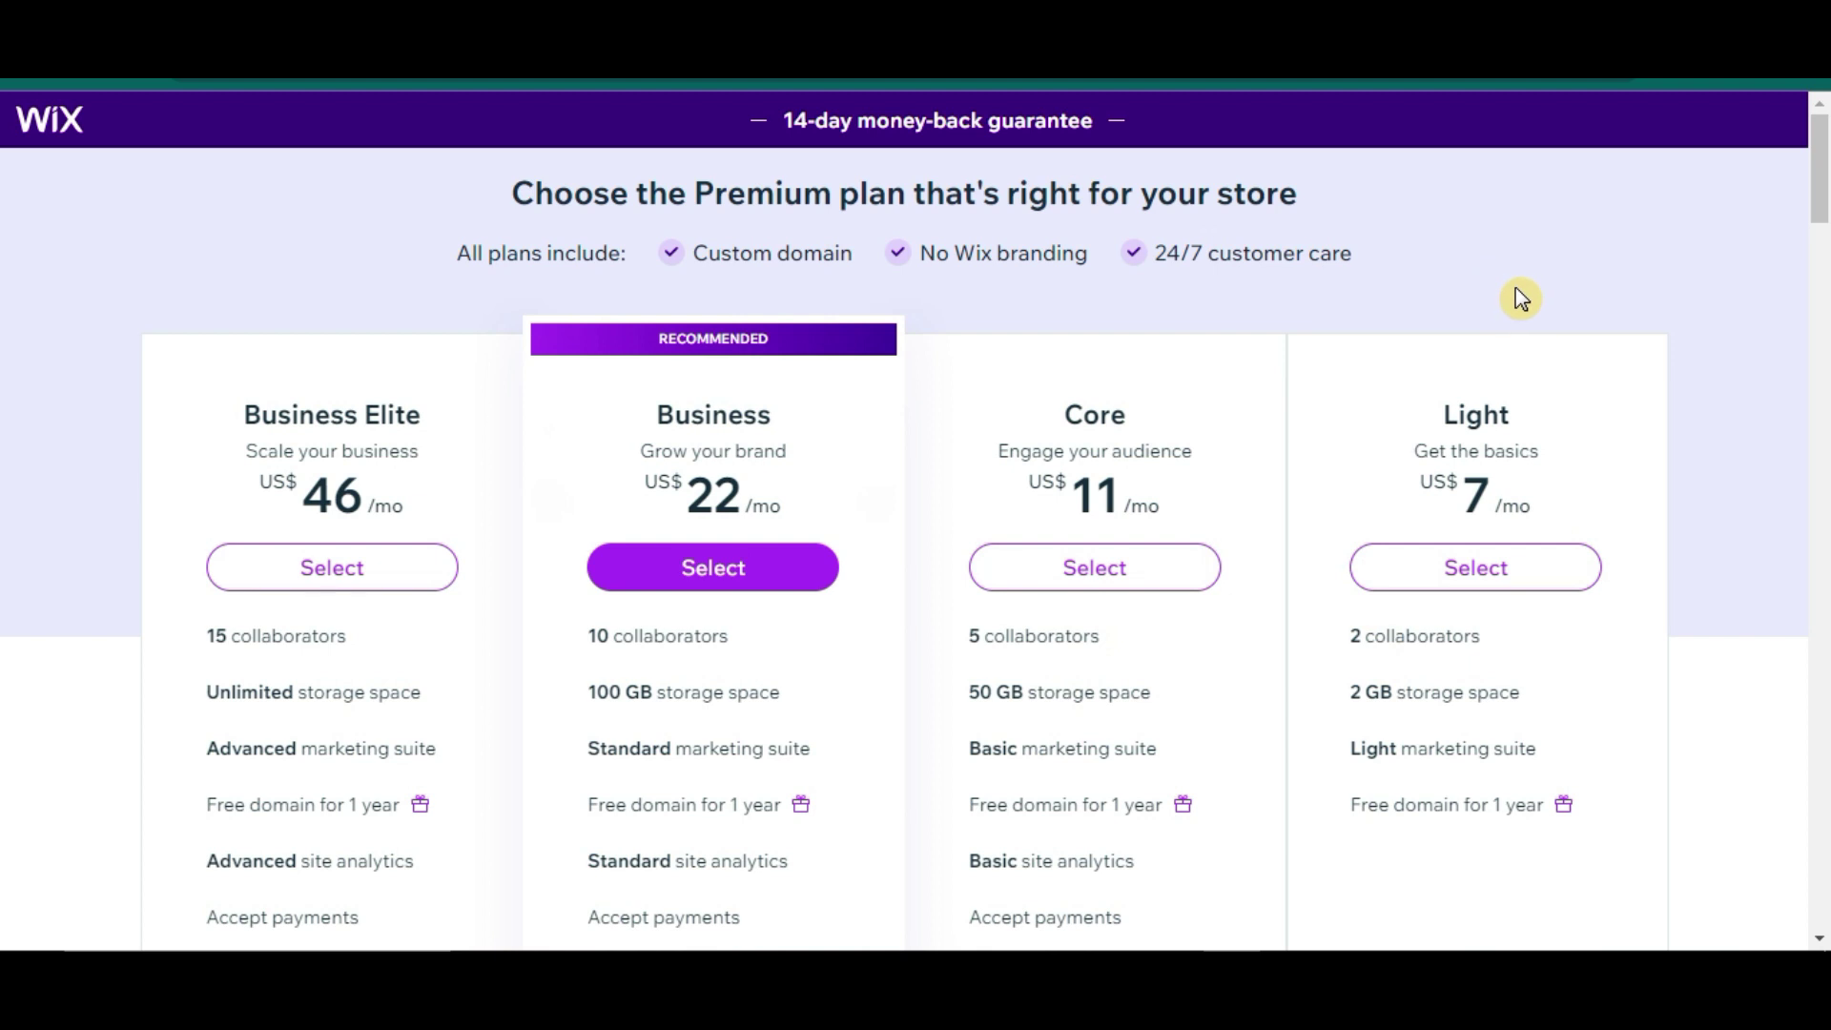
{"action": "scroll", "coordinate": [1520, 298], "scroll_direction": "down", "scroll_amount": 3}
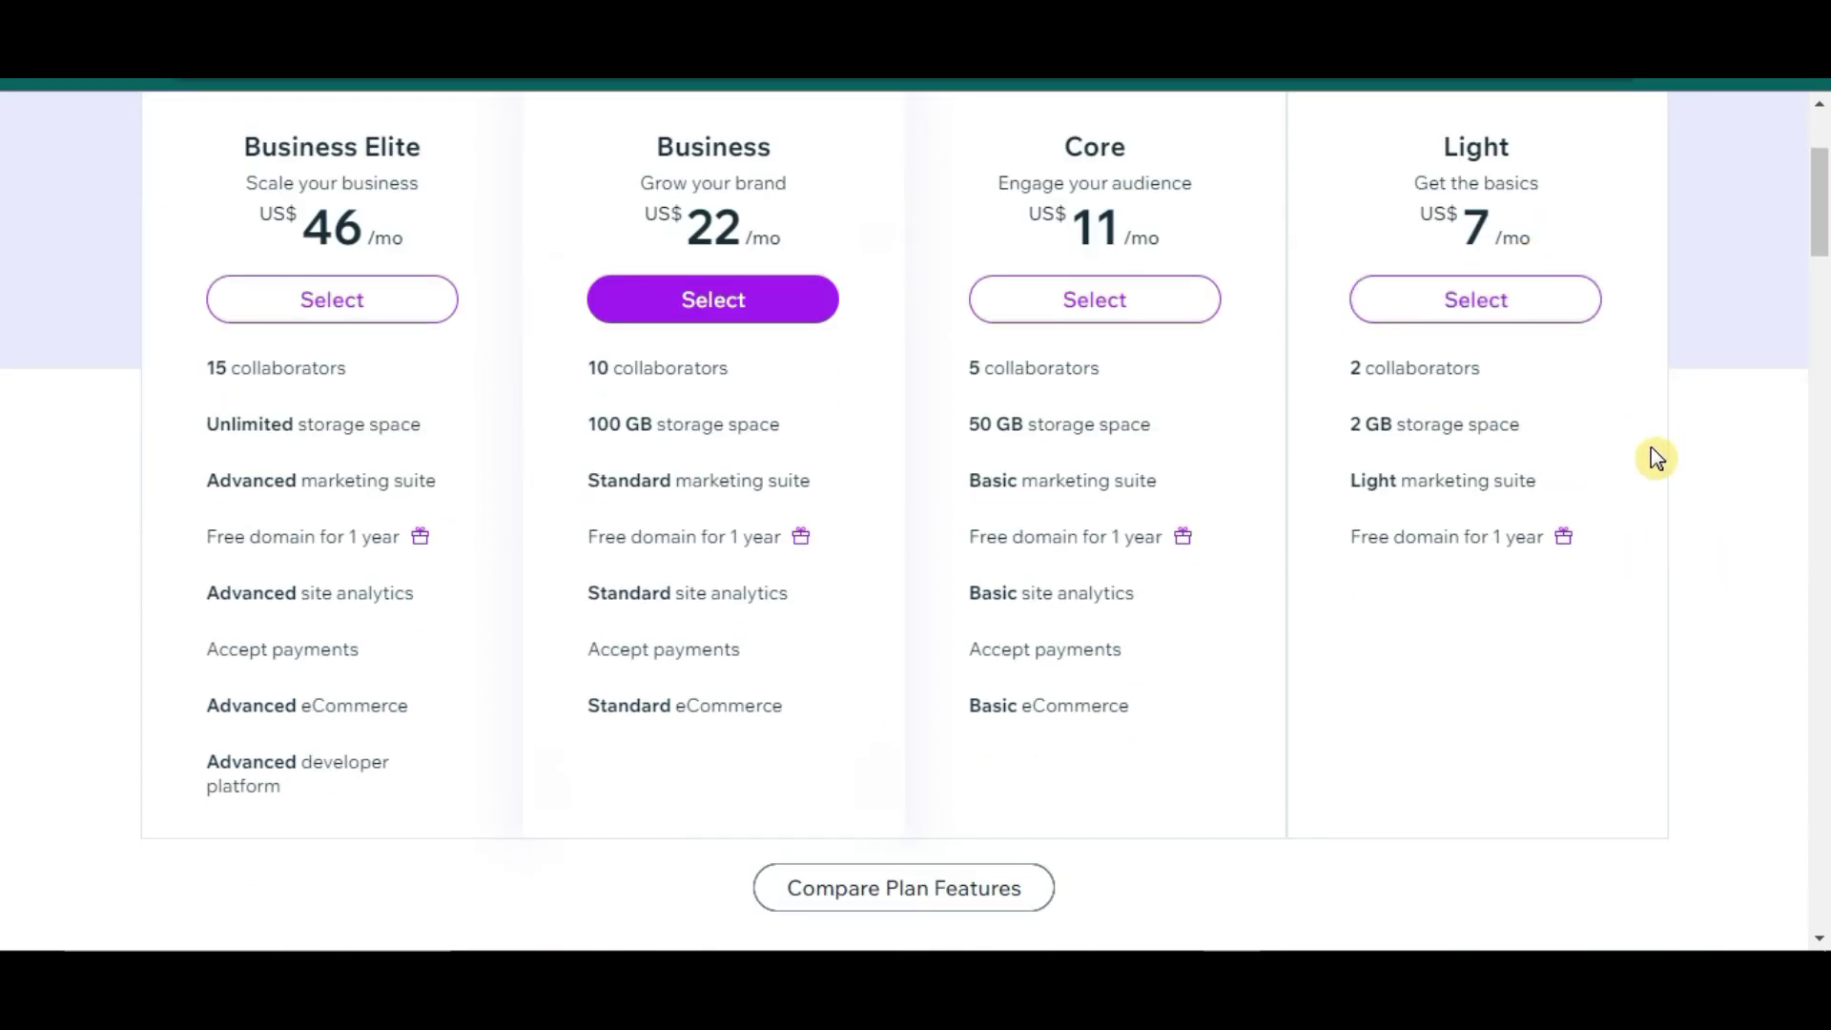
{"action": "scroll", "coordinate": [1655, 458], "scroll_direction": "up", "scroll_amount": 2}
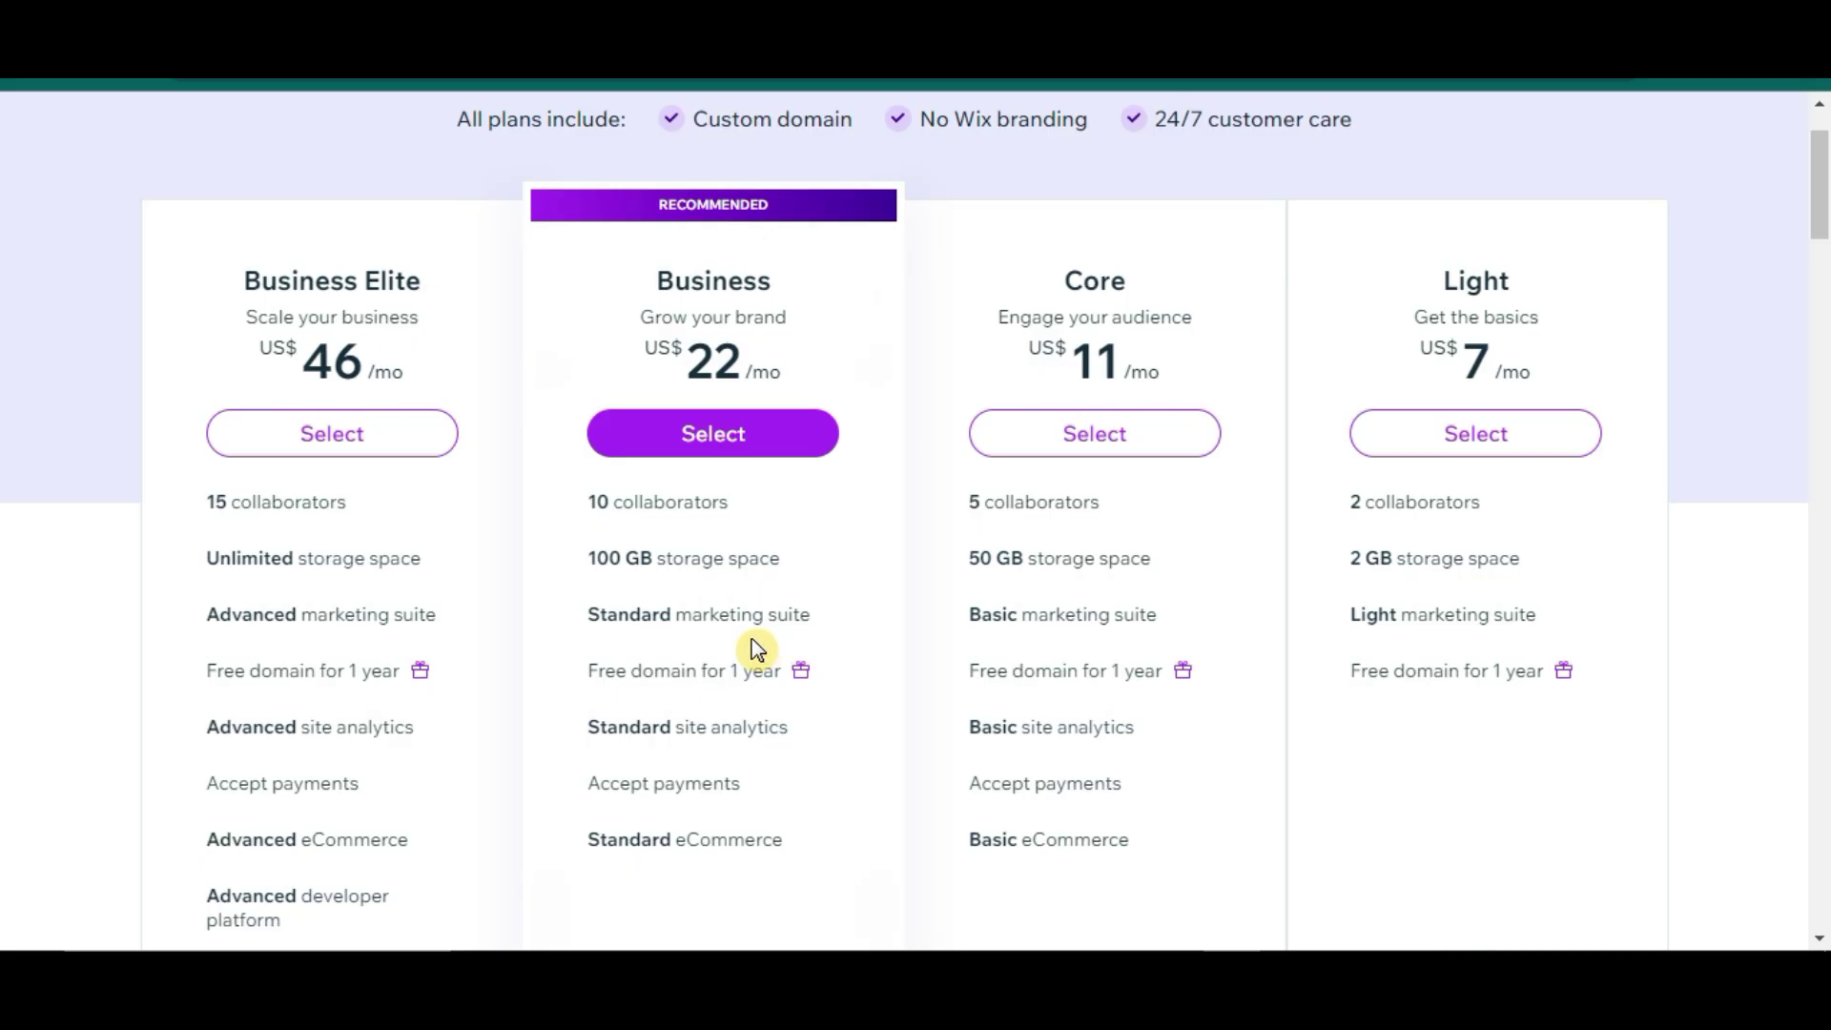
{"action": "scroll", "coordinate": [756, 648], "scroll_direction": "down", "scroll_amount": 3}
{"action": "scroll", "coordinate": [930, 665], "scroll_direction": "down", "scroll_amount": 4}
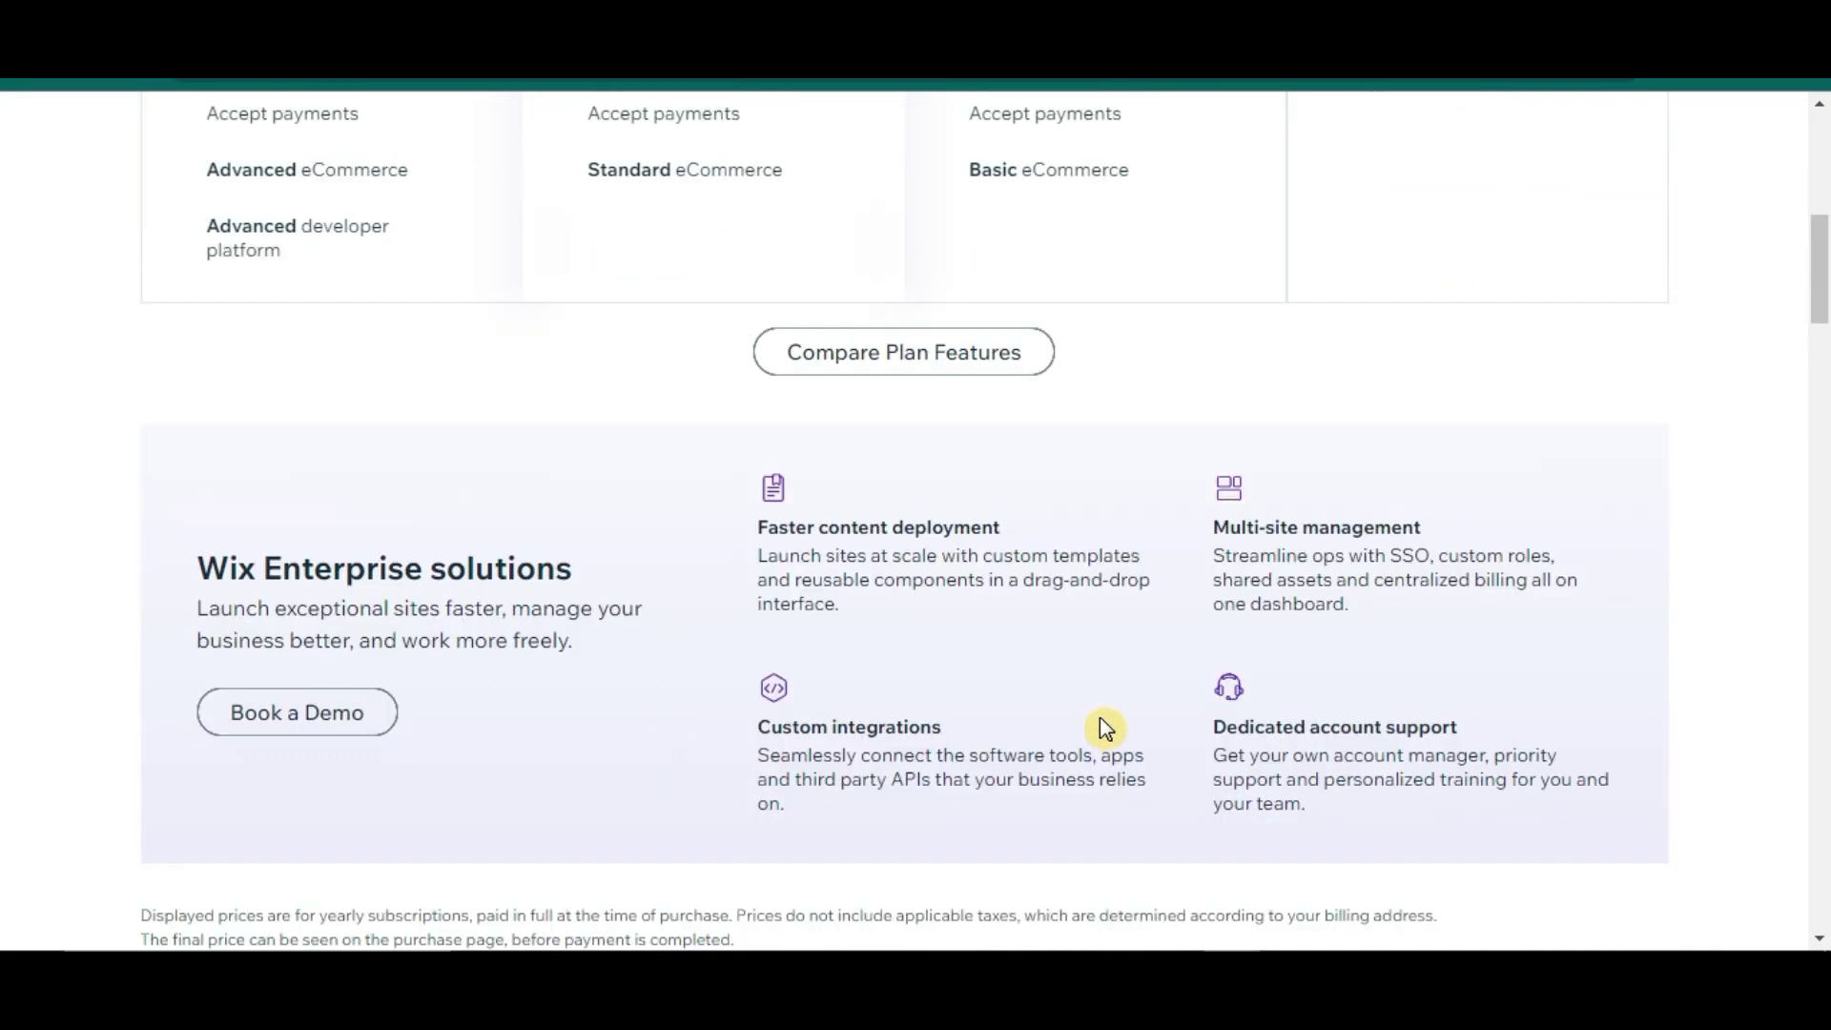
Step: Examine the full feature comparison of the Premium plans, then return to the payment settings and dismiss the upgrade prompt
{"action": "left_click", "coordinate": [936, 368]}
{"action": "scroll", "coordinate": [1251, 459], "scroll_direction": "up", "scroll_amount": 3}
{"action": "scroll", "coordinate": [1421, 515], "scroll_direction": "down", "scroll_amount": 3}
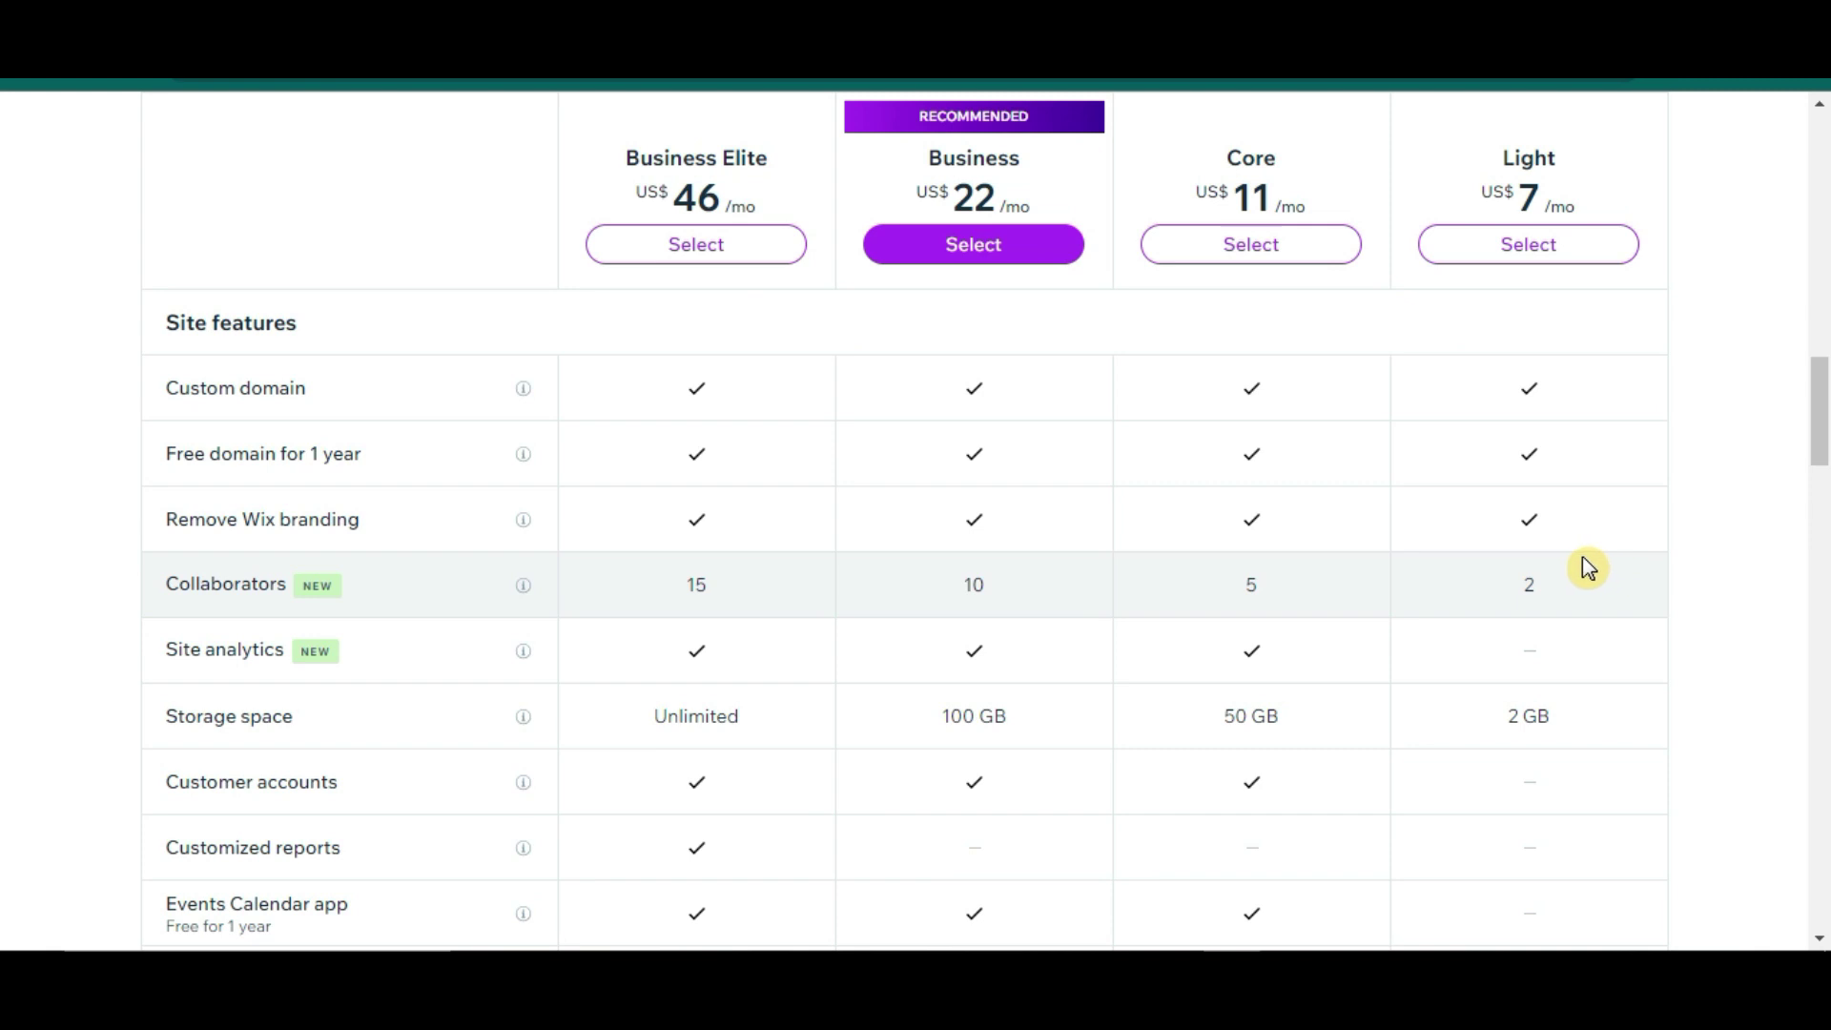
{"action": "scroll", "coordinate": [1575, 577], "scroll_direction": "down", "scroll_amount": 10}
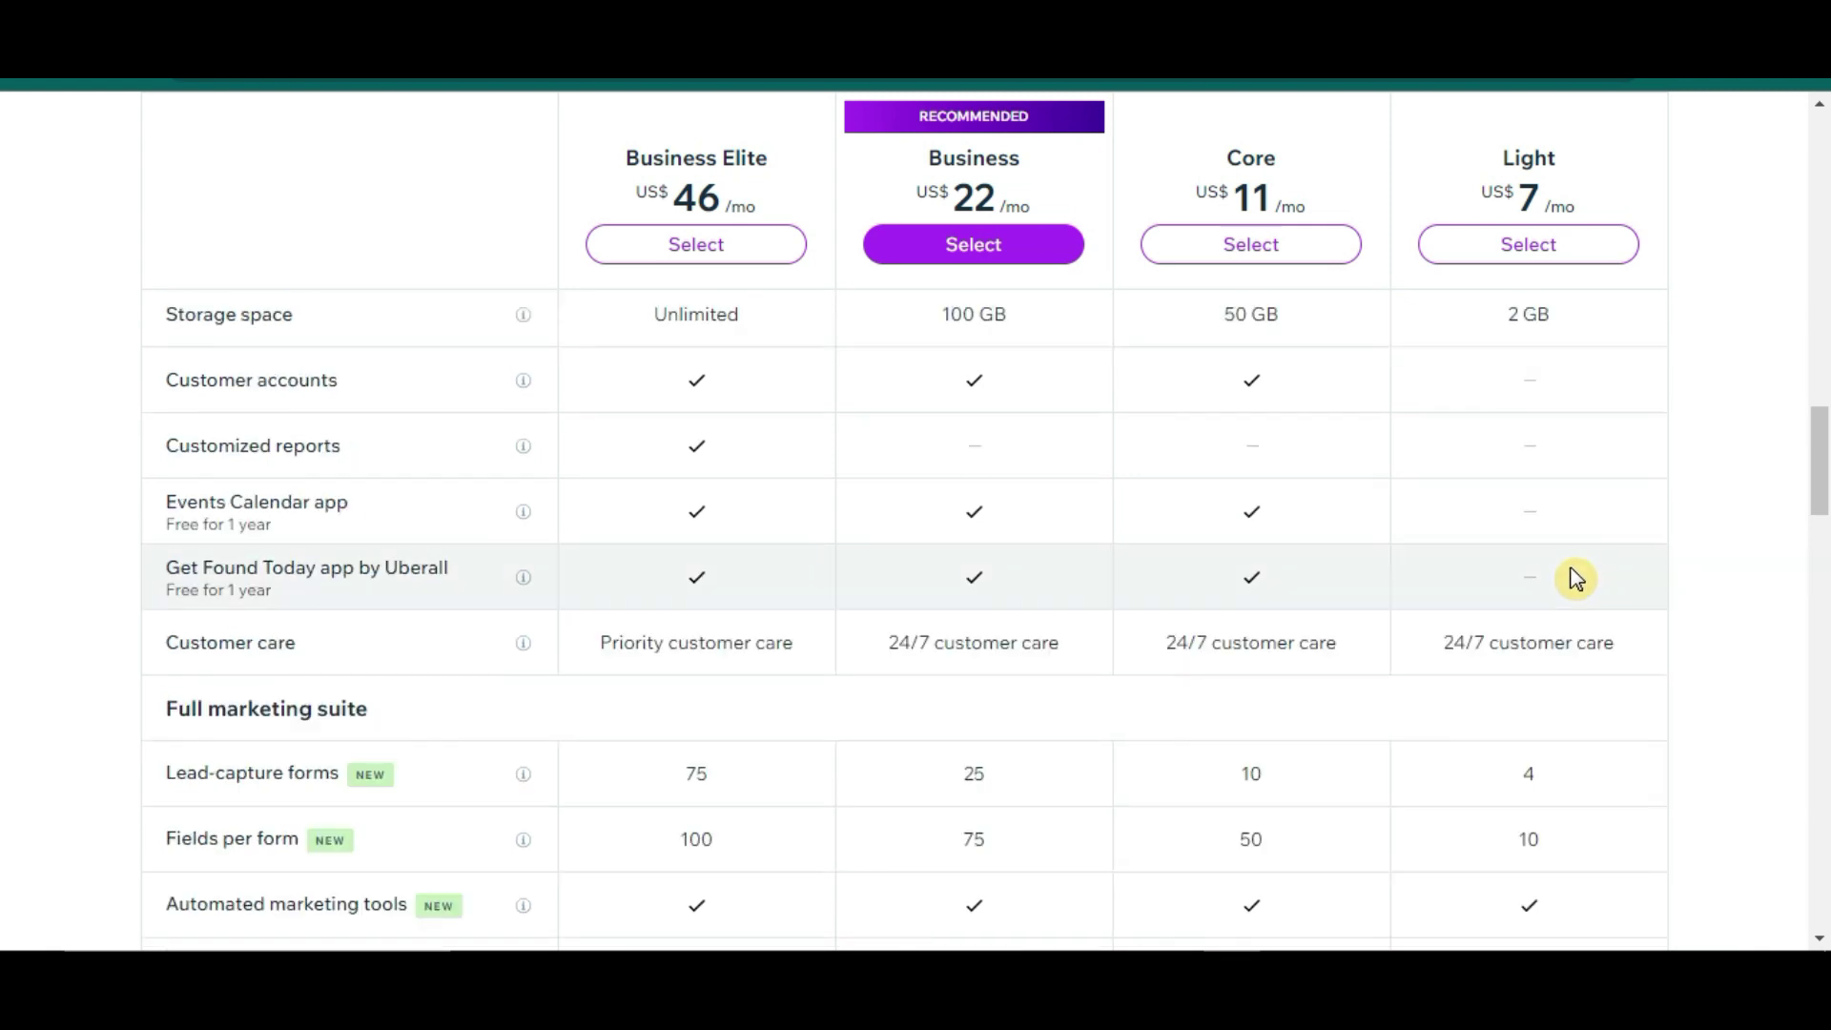
{"action": "scroll", "coordinate": [1575, 577], "scroll_direction": "down", "scroll_amount": 15}
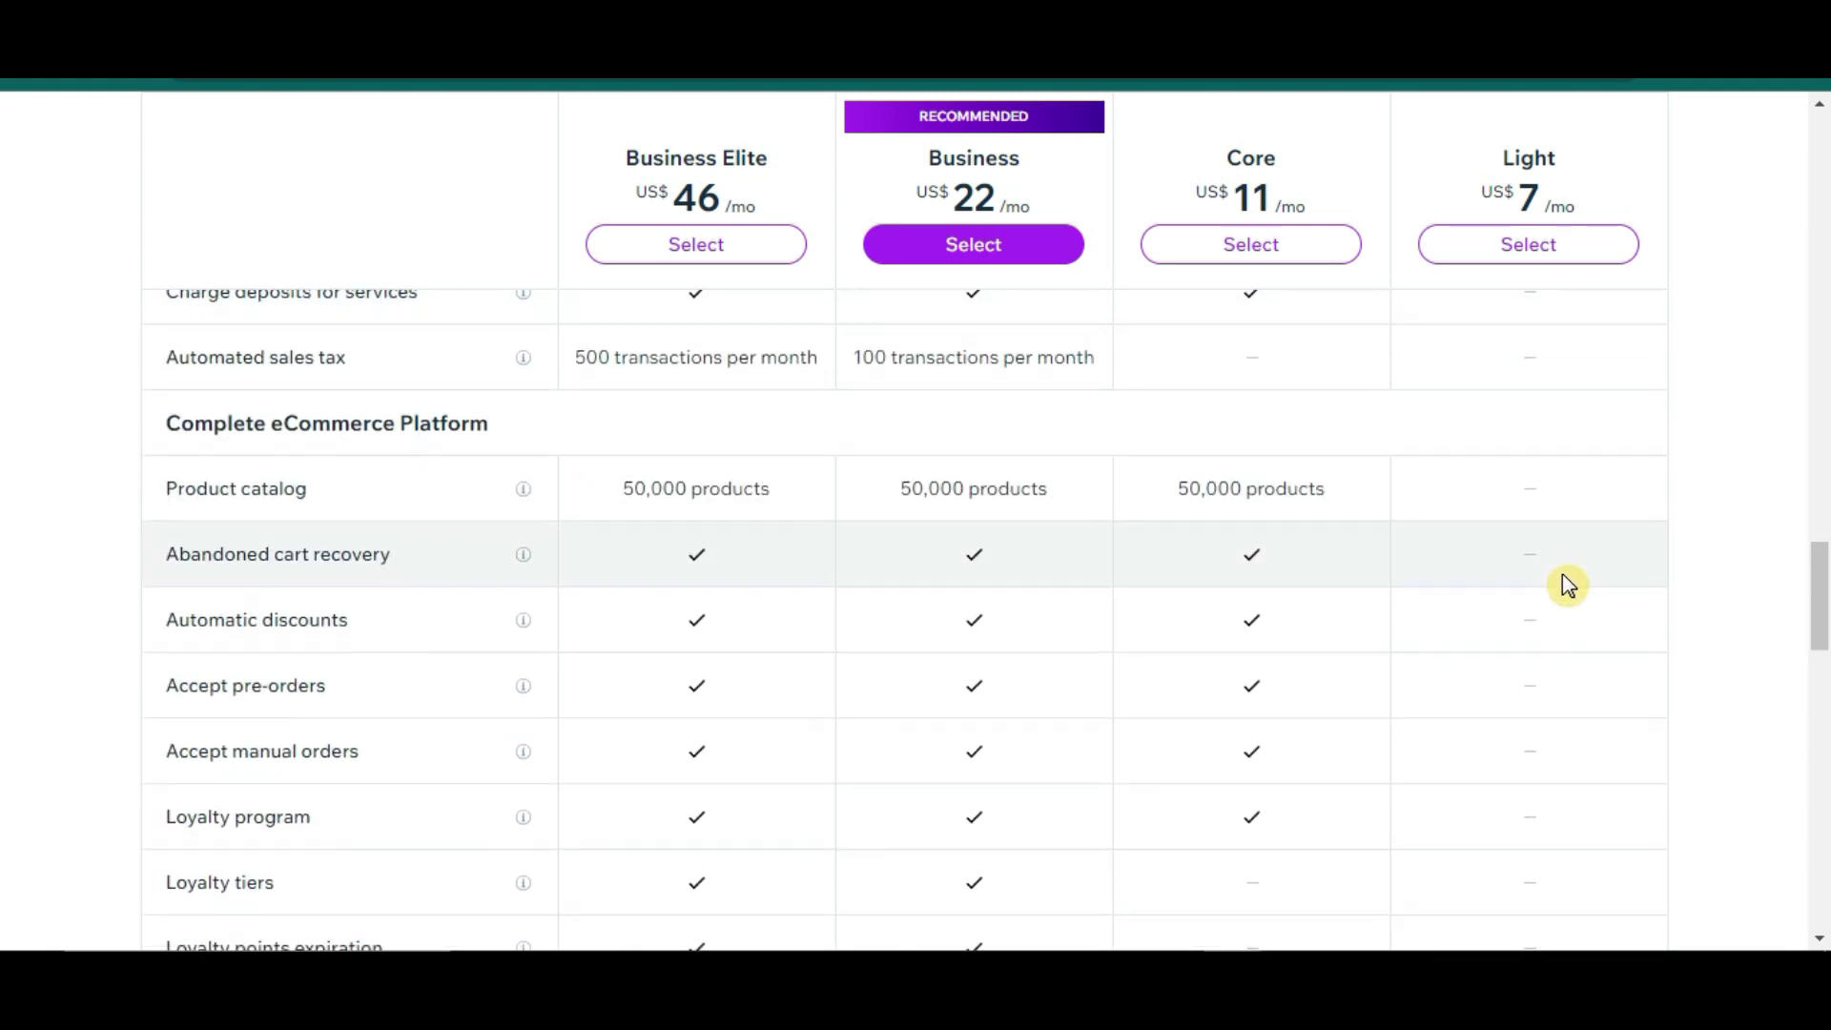
{"action": "left_click", "coordinate": [1011, 658]}
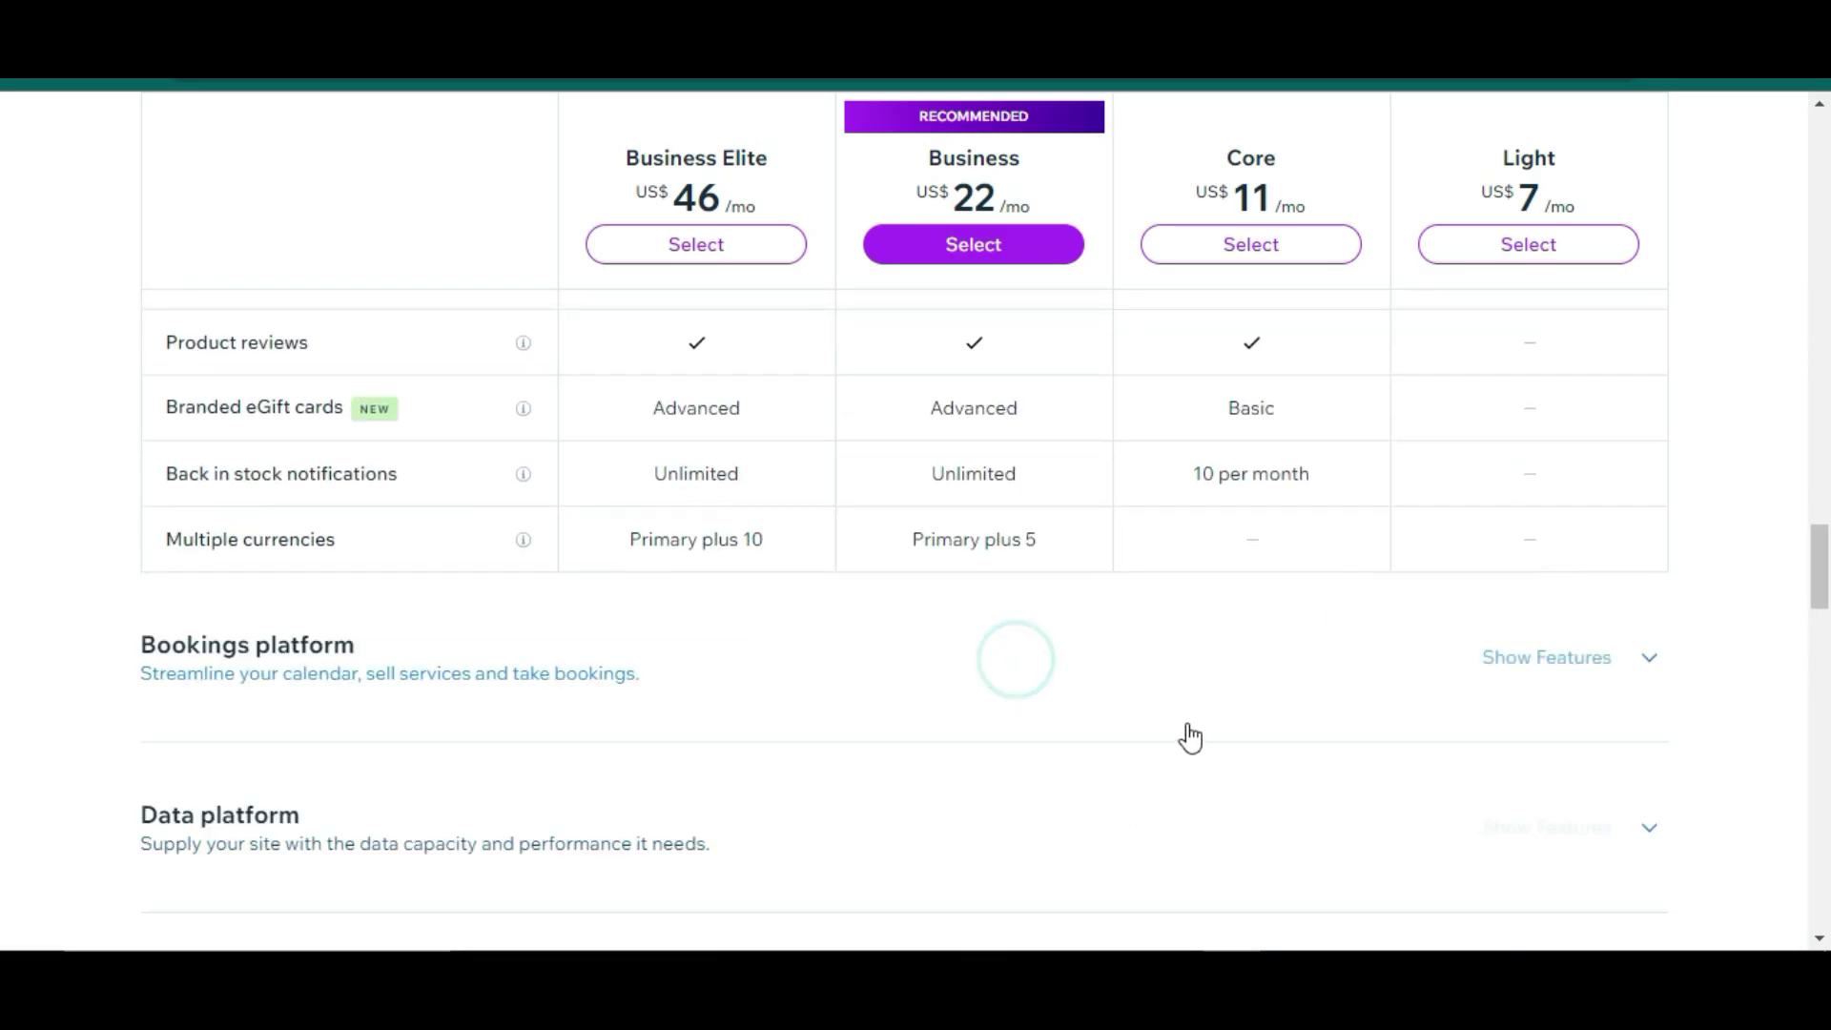
{"action": "scroll", "coordinate": [1189, 735], "scroll_direction": "down", "scroll_amount": 8}
{"action": "scroll", "coordinate": [1187, 730], "scroll_direction": "down", "scroll_amount": 5}
{"action": "left_click_drag", "start_coordinate": [1819, 657], "coordinate": [1775, 133]}
{"action": "scroll", "coordinate": [1770, 153], "scroll_direction": "up", "scroll_amount": 3}
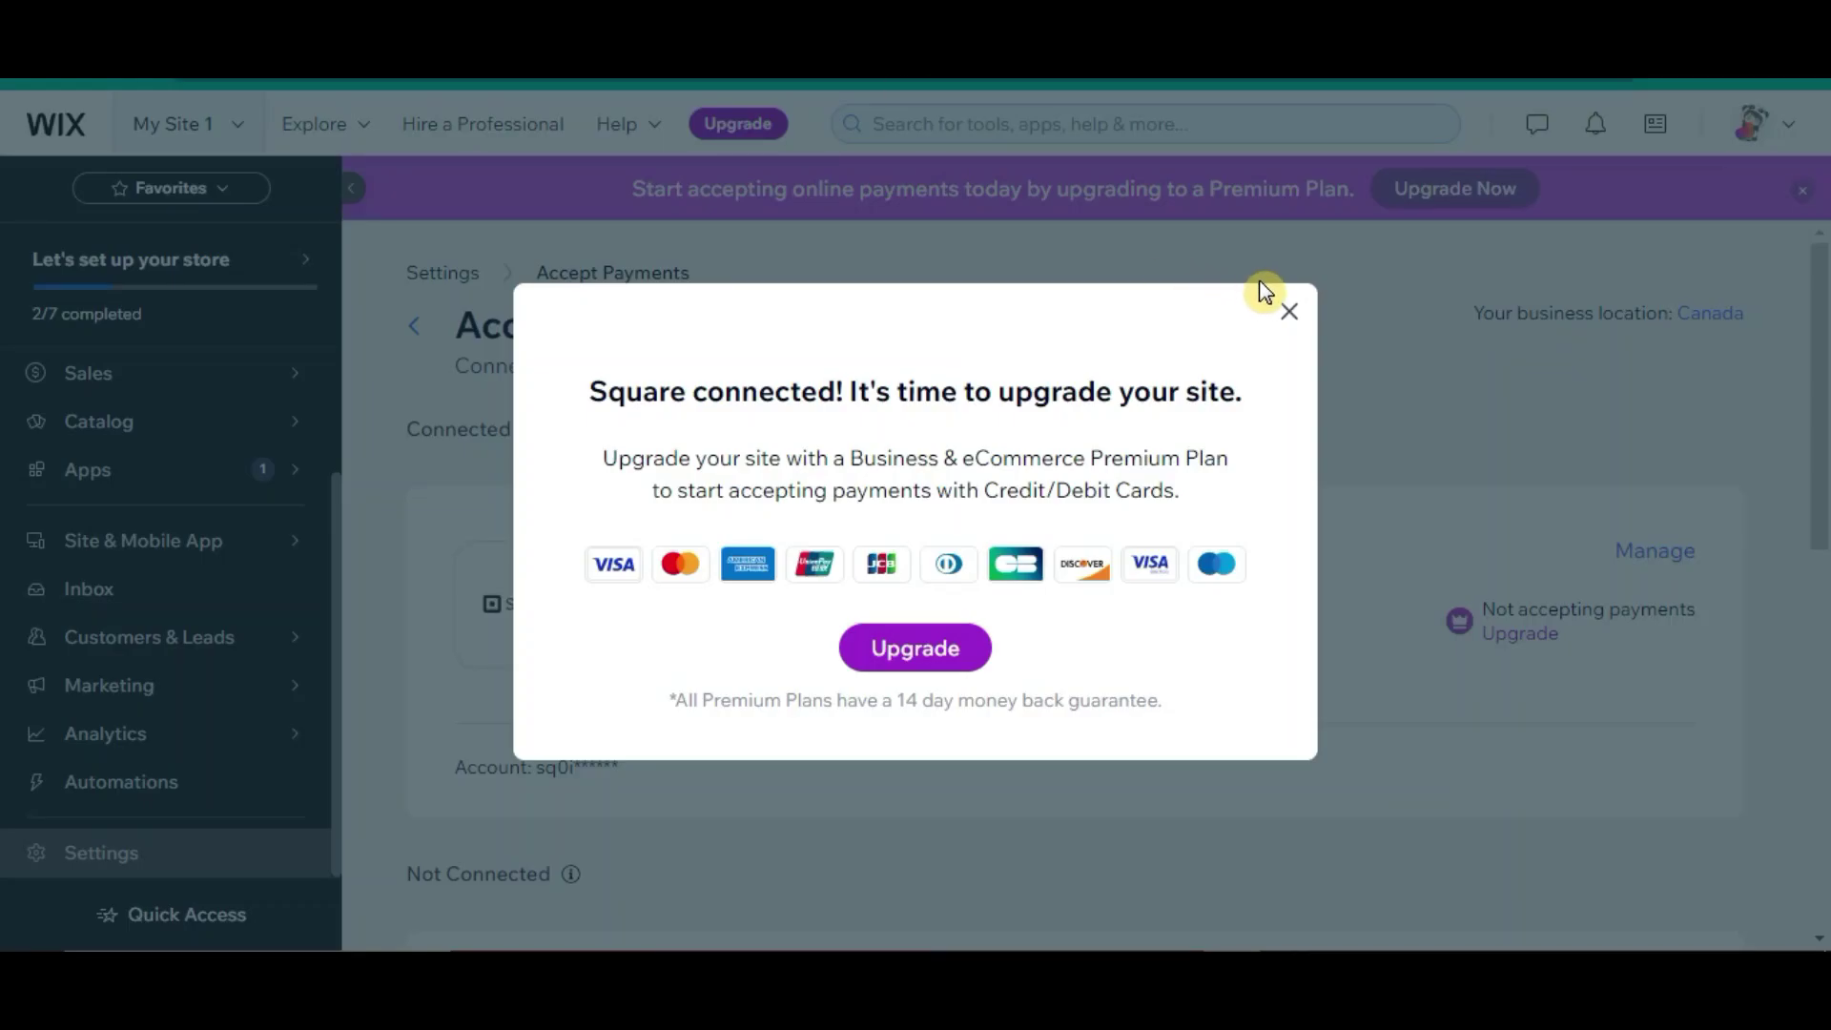
{"action": "left_click", "coordinate": [1289, 311]}
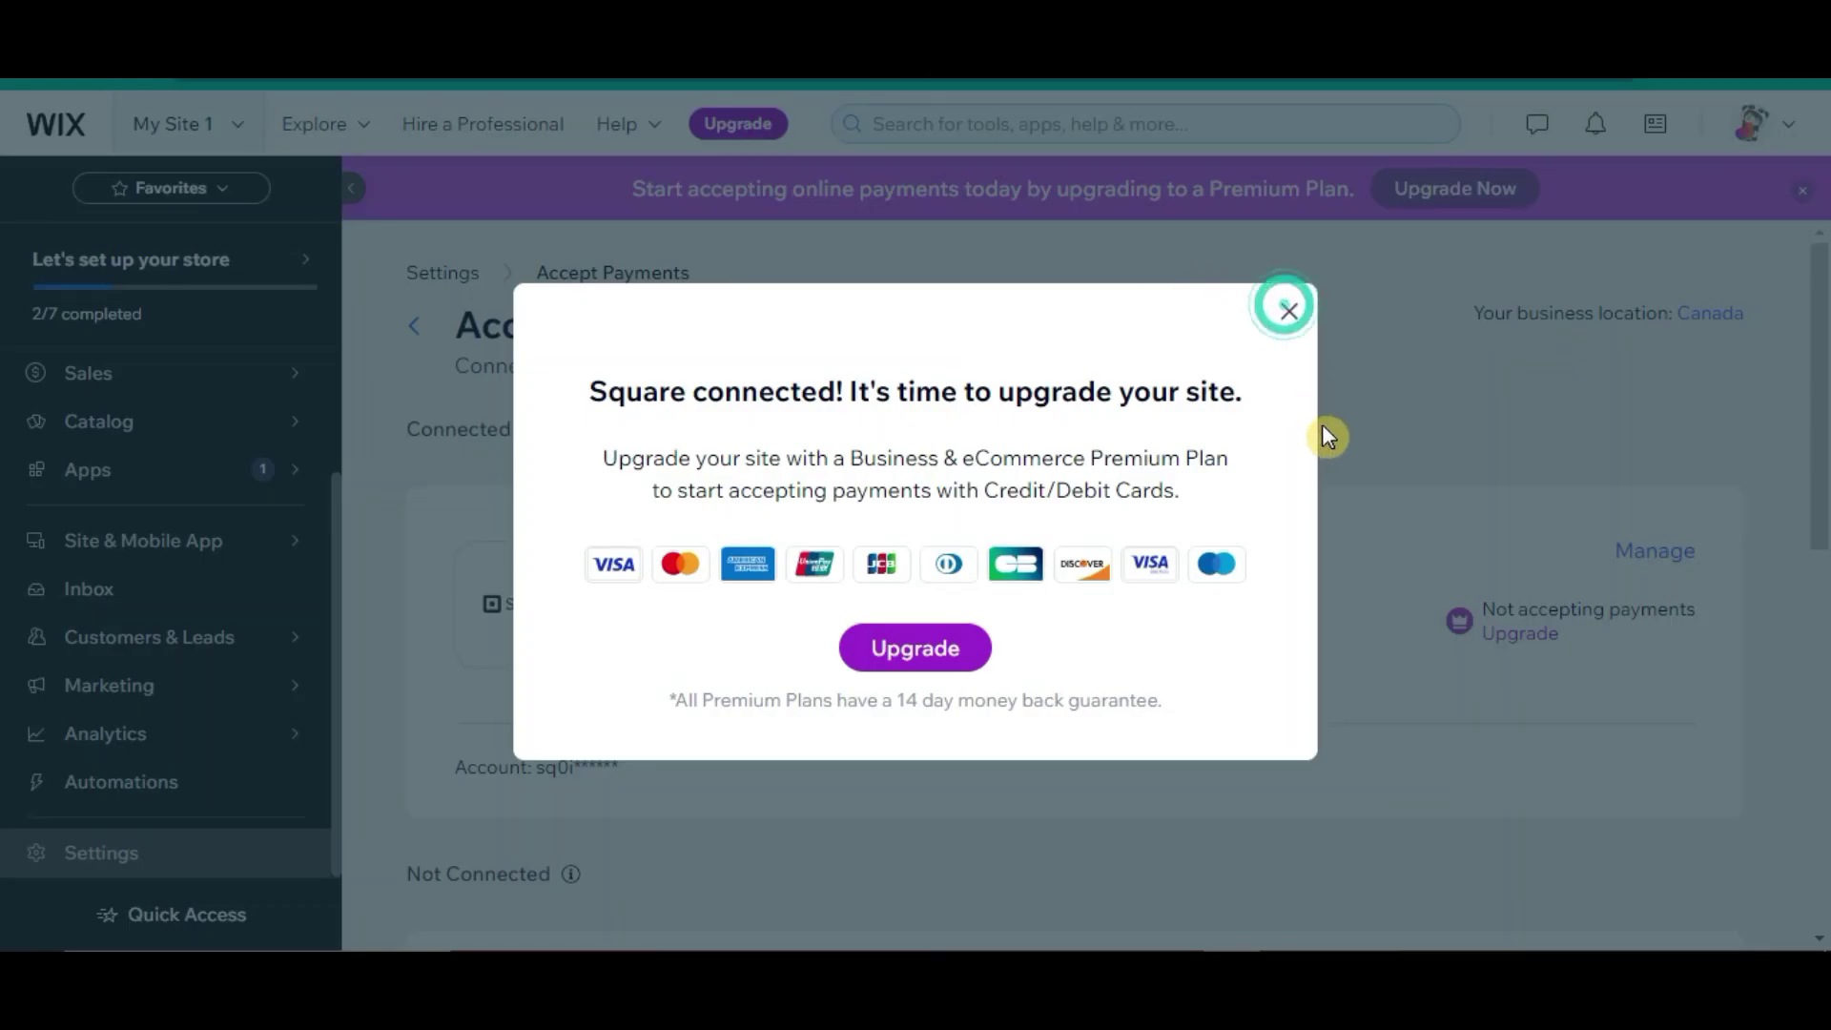